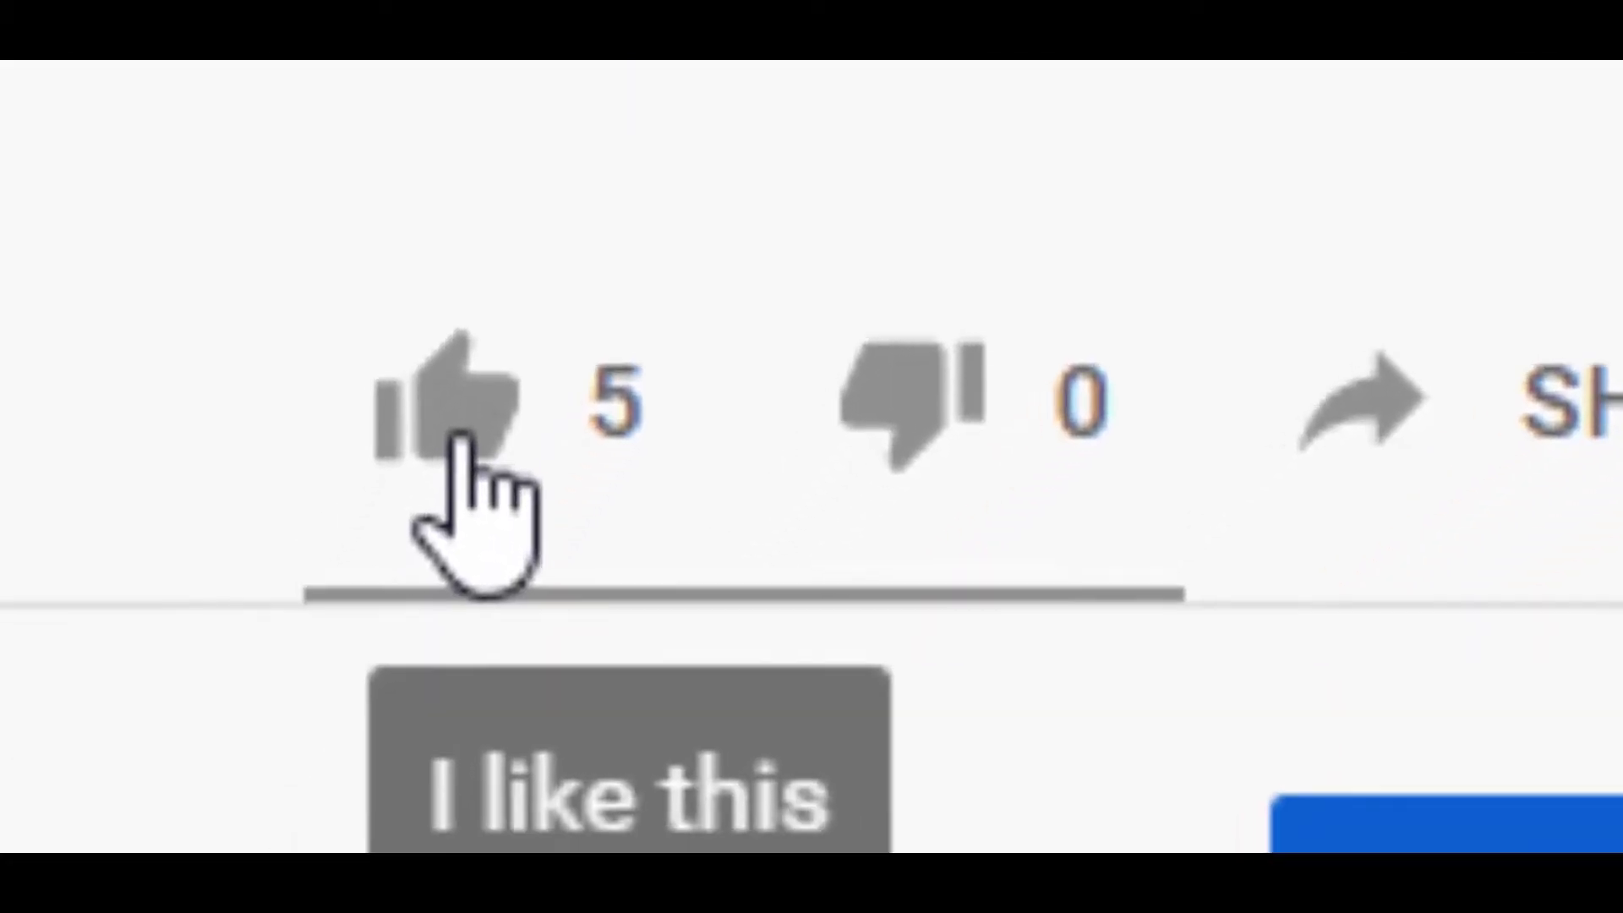
click(460, 431)
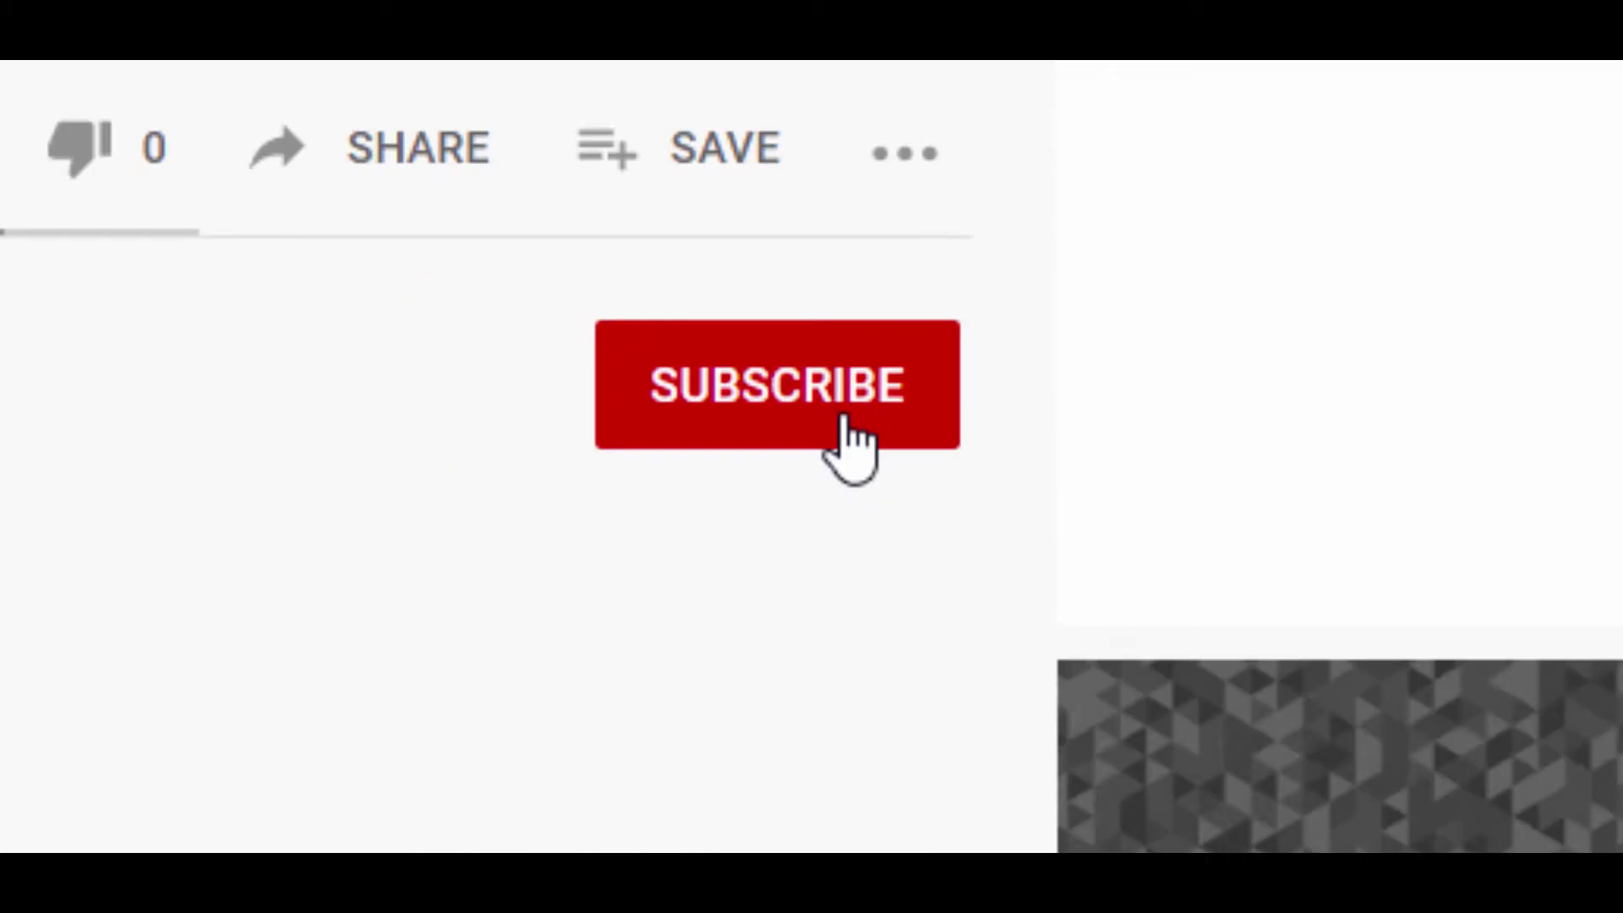
click(849, 438)
click(908, 384)
click(1010, 516)
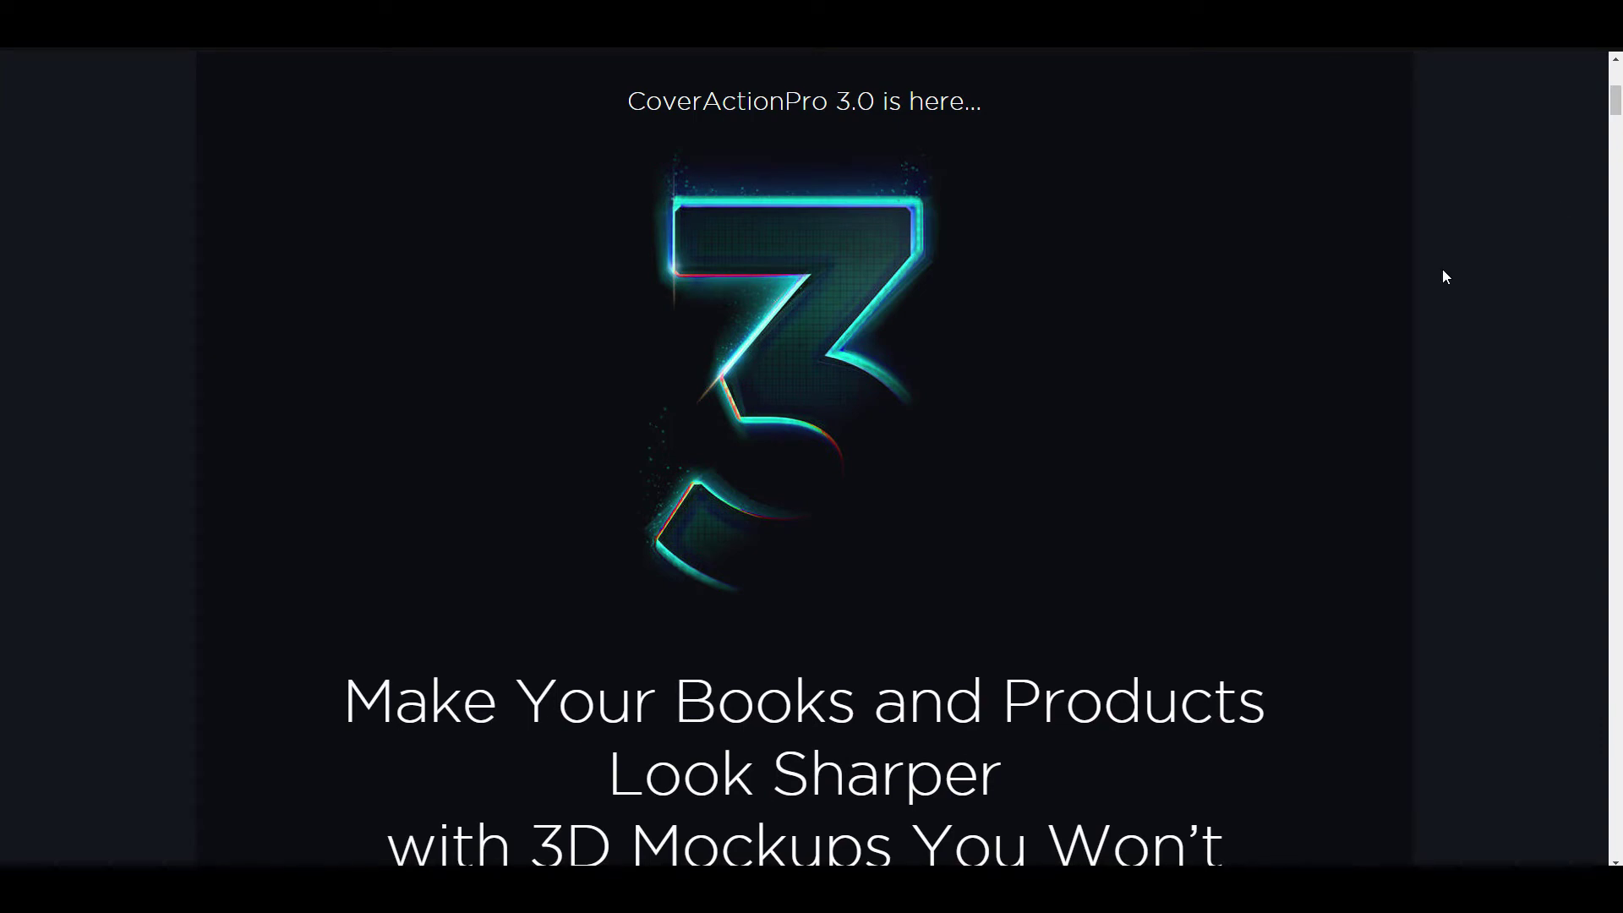
Step: Examine the CoverActionPro 3.0 sales page for the available types of book, magazine and binder mockups
scroll(1444, 276, down, 12)
scroll(1358, 286, down, 15)
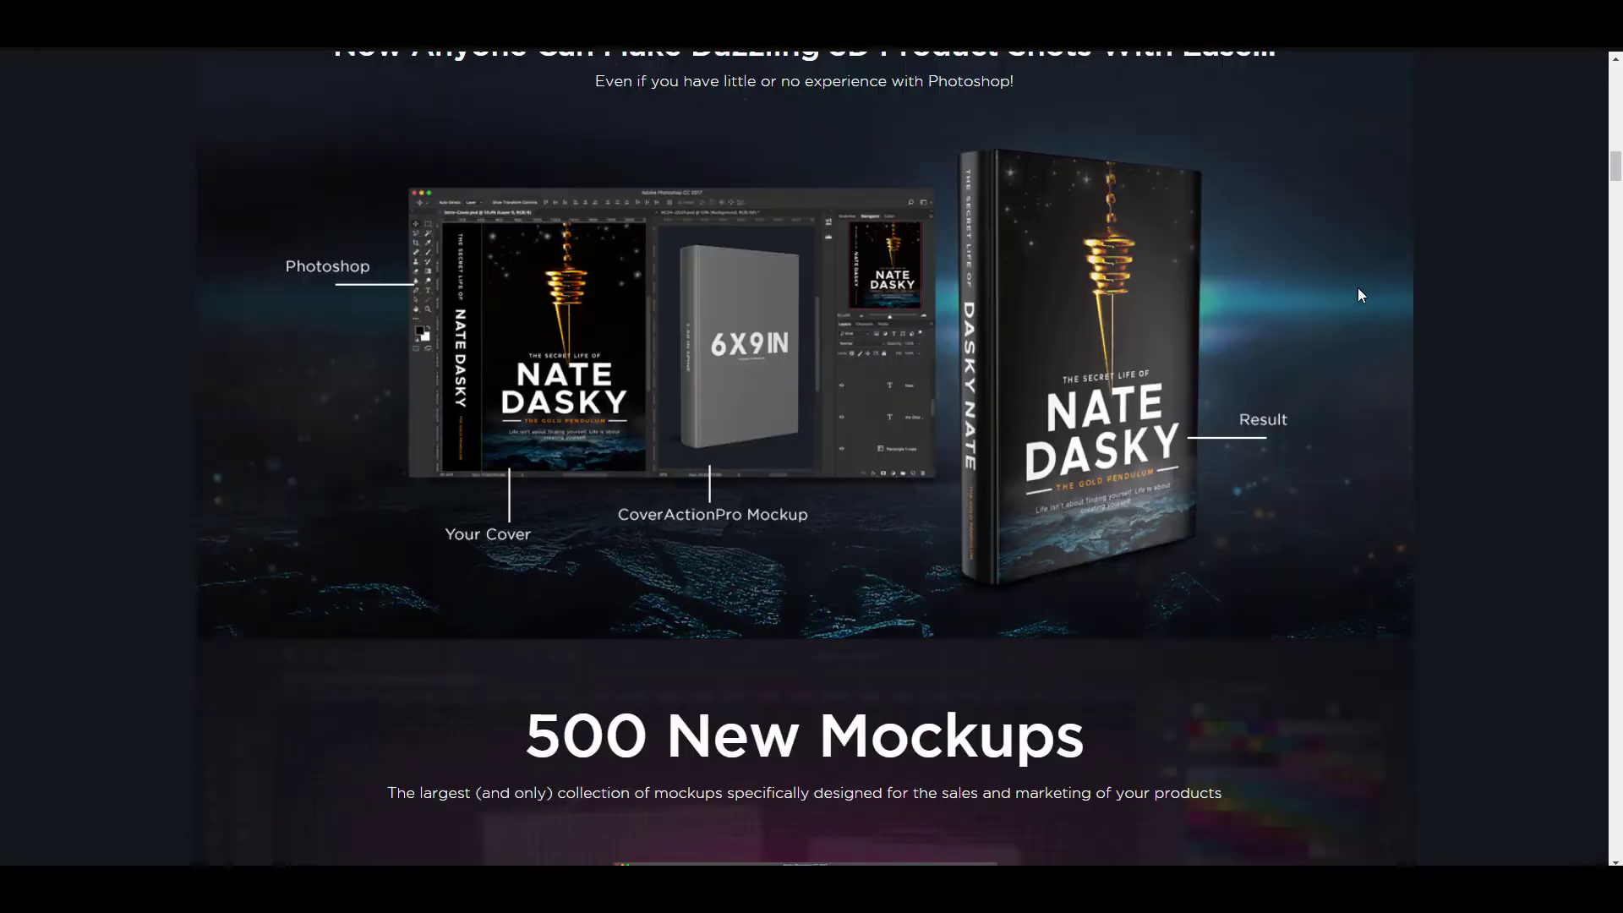
scroll(807, 455, down, 12)
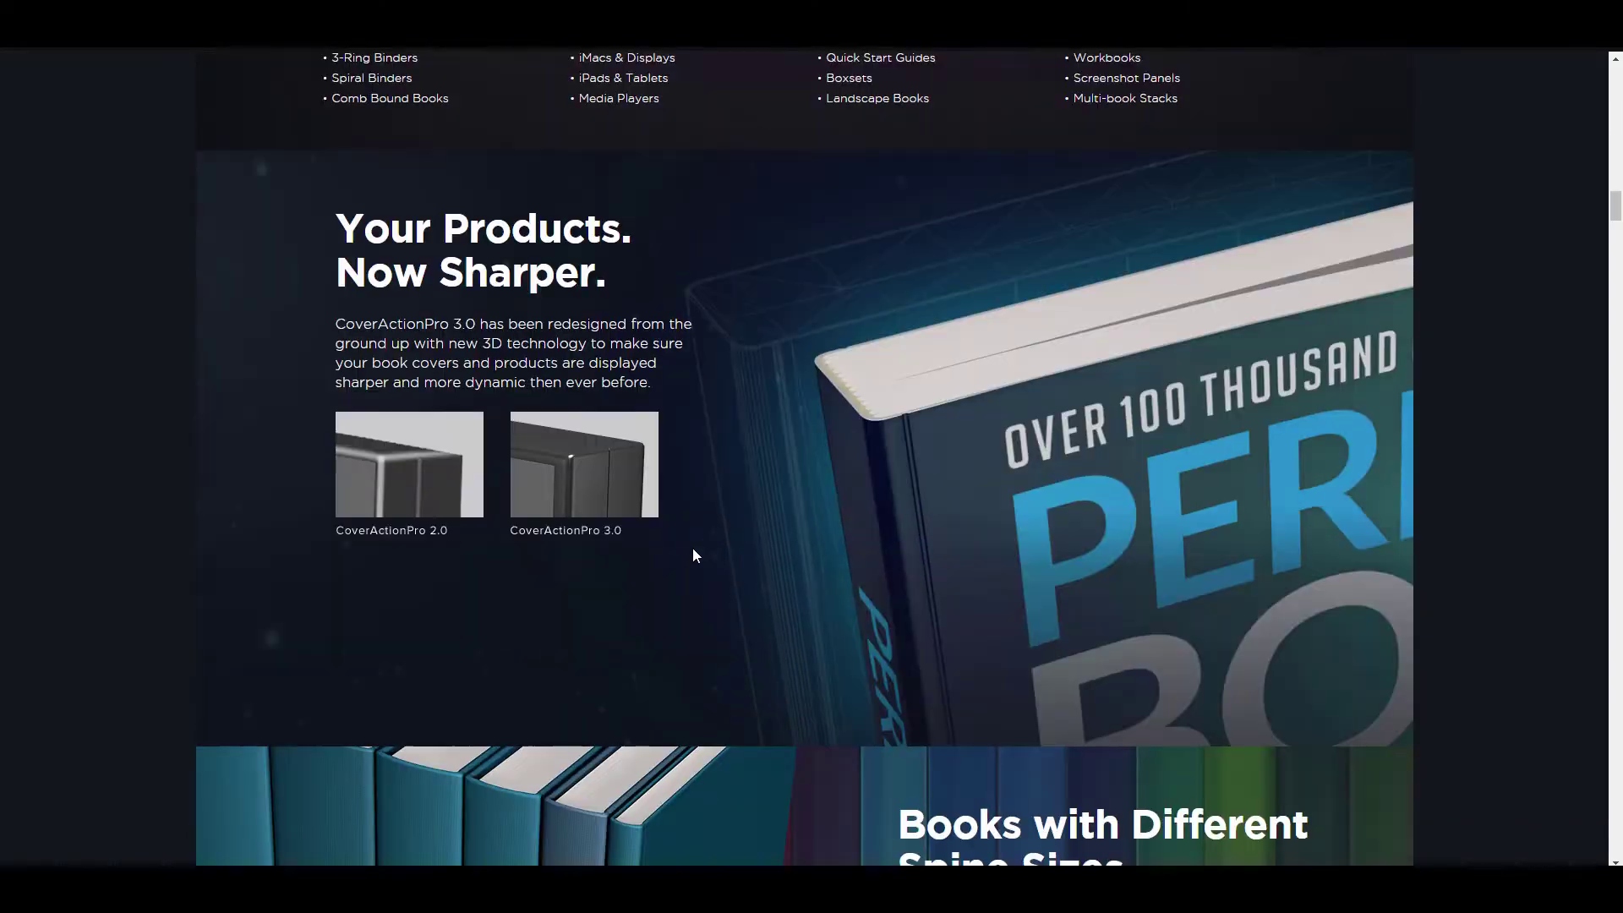
scroll(684, 580, down, 18)
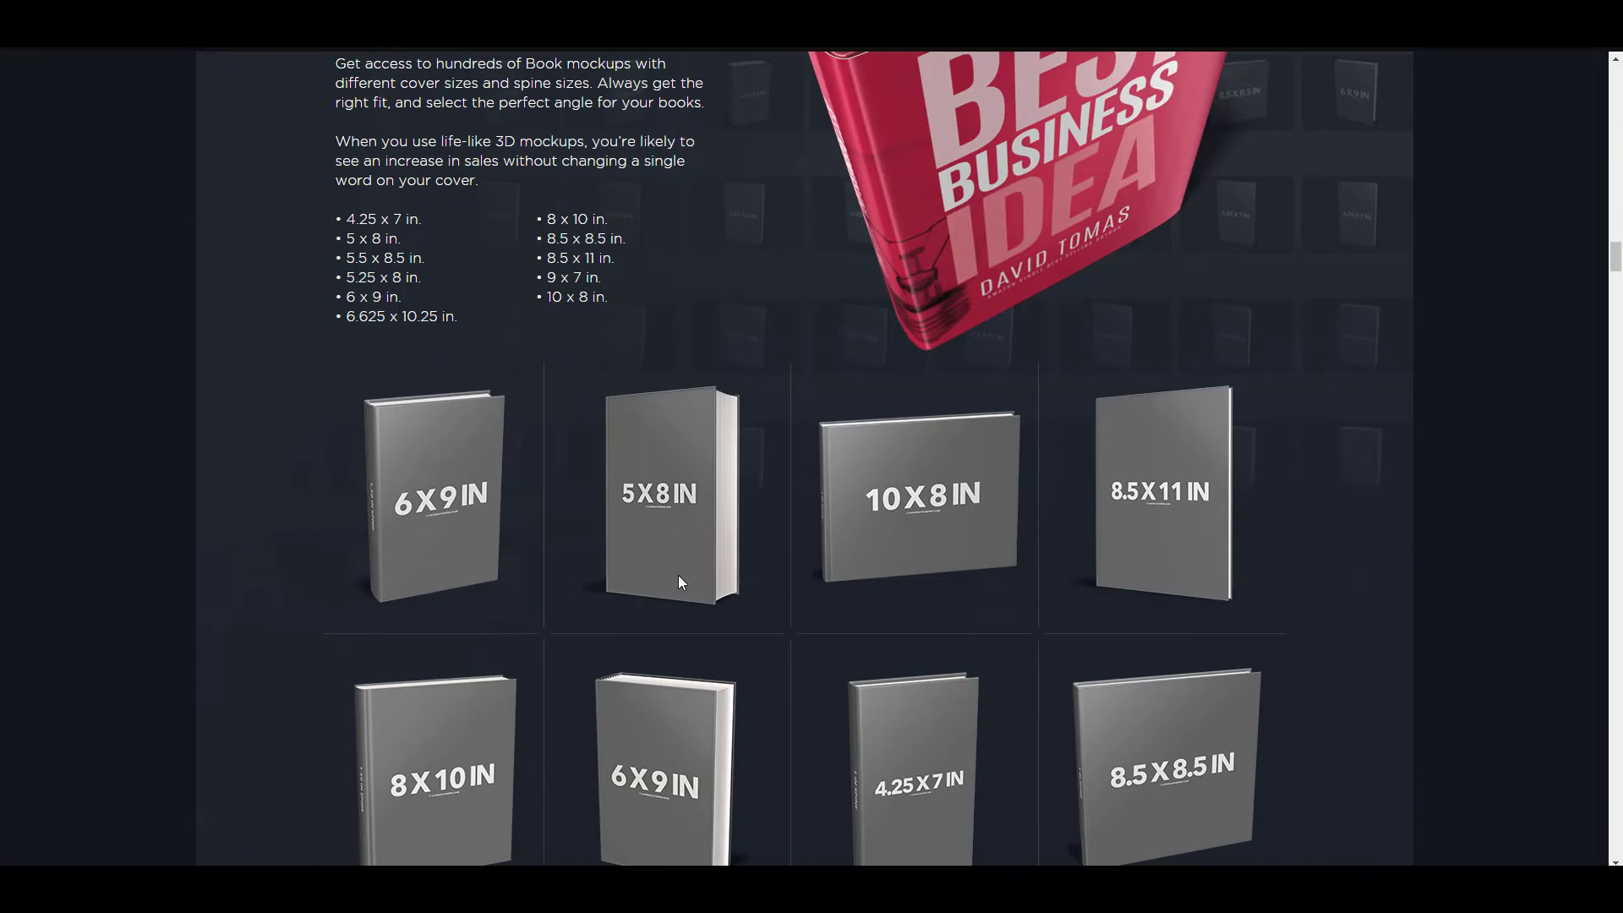
scroll(676, 573, down, 15)
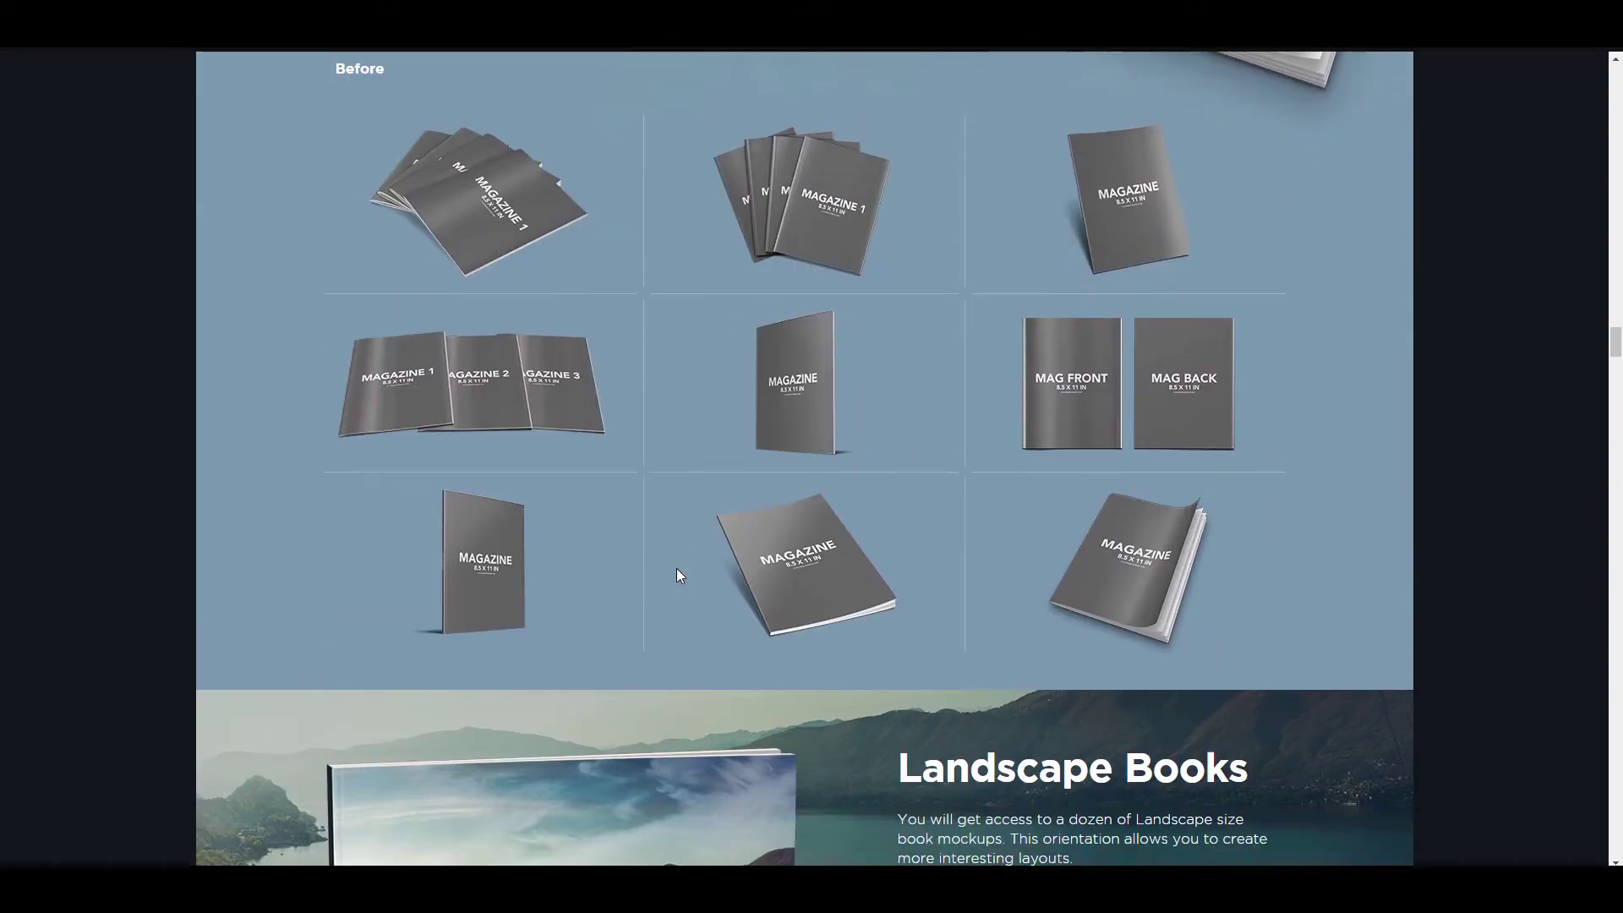
scroll(845, 579, down, 15)
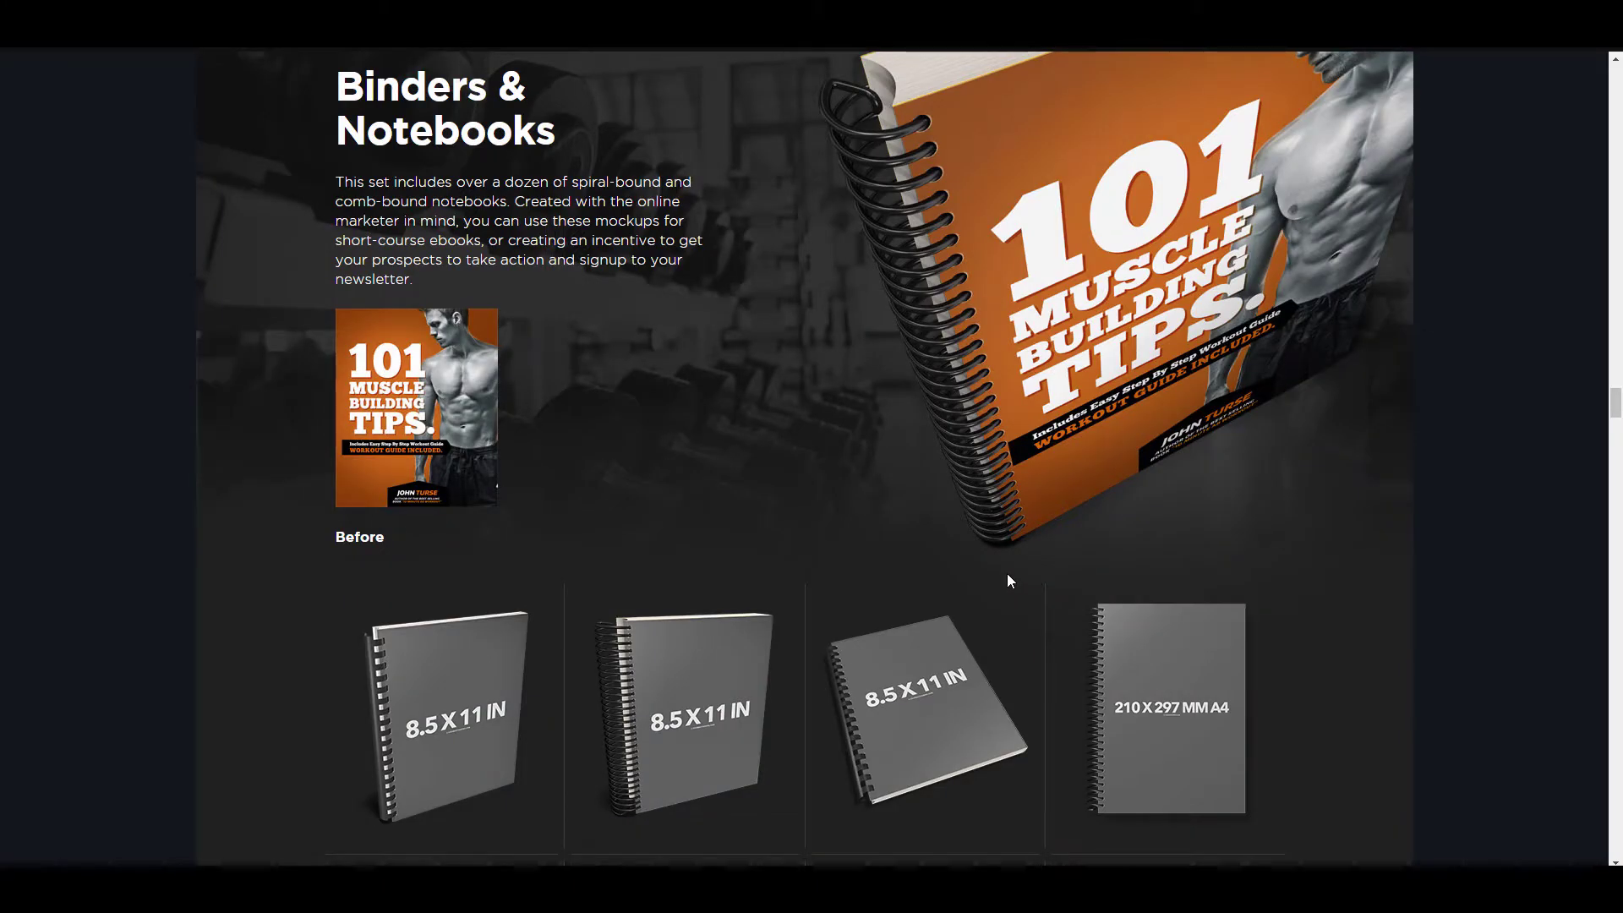
scroll(849, 579, down, 12)
scroll(845, 575, down, 8)
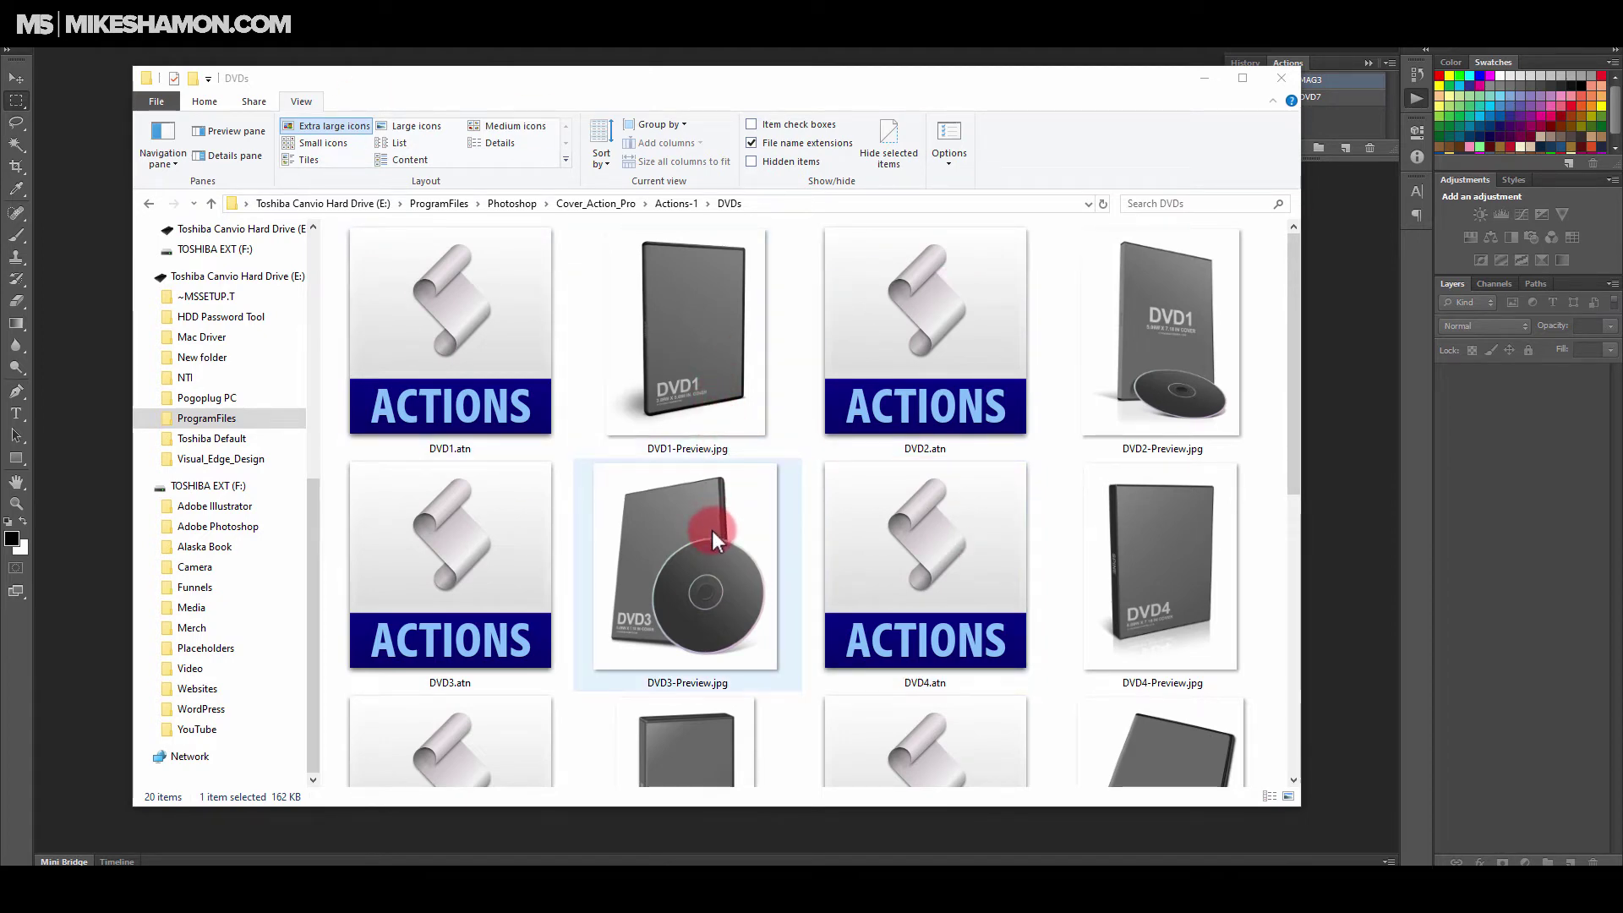
Step: Look through the DVD mockup previews in the DVDs folder and return to Photoshop
drag(1289, 286, 1290, 368)
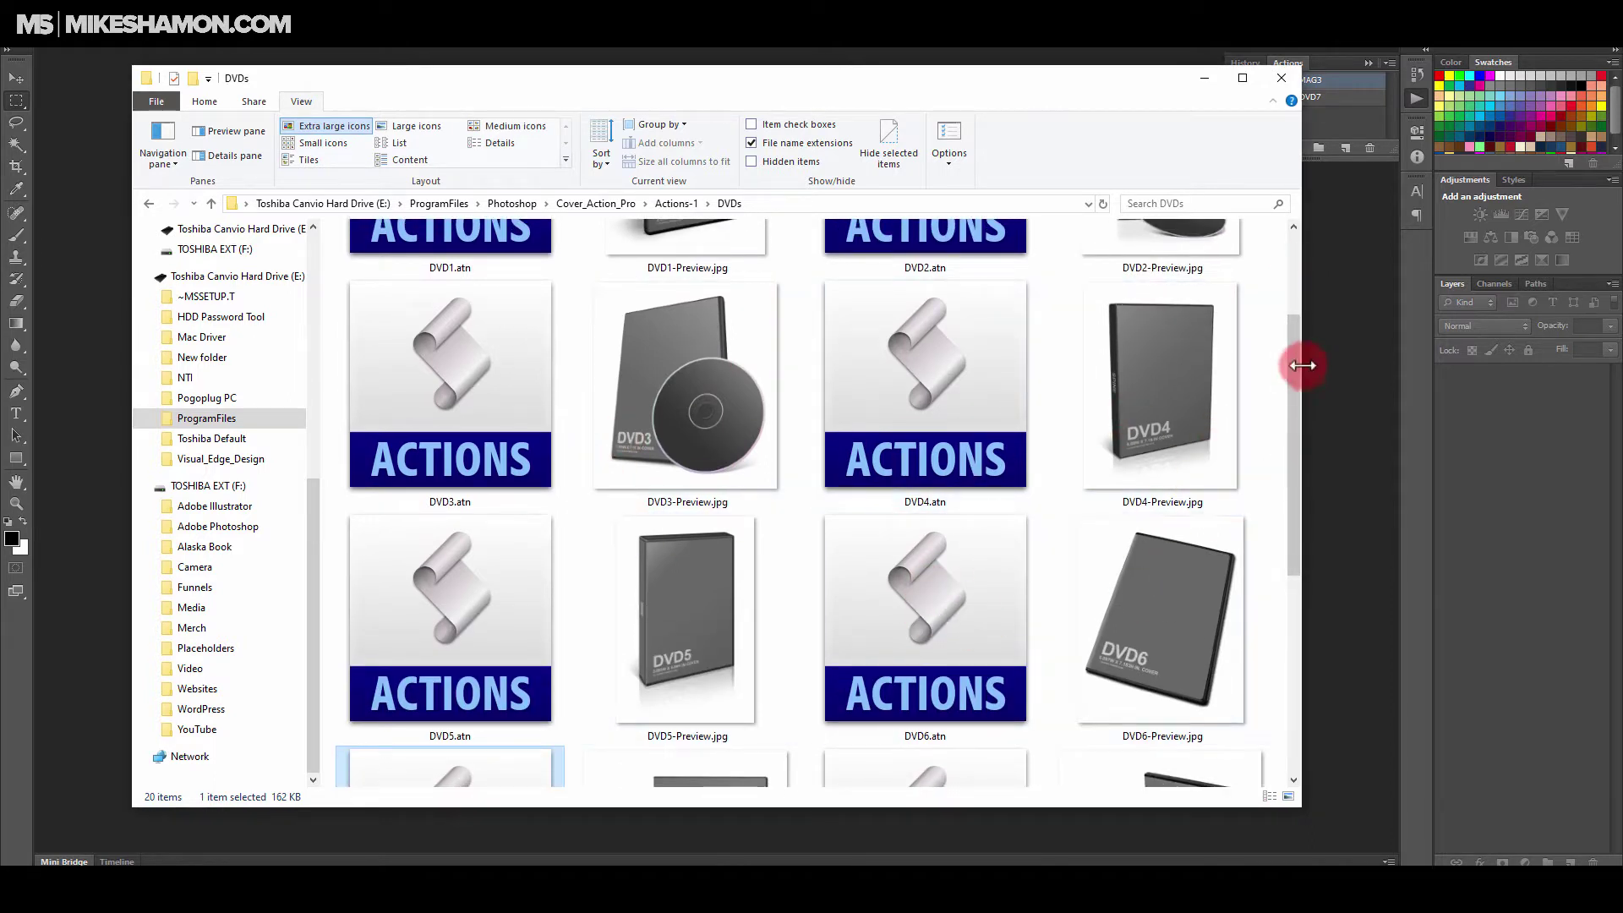
drag(1290, 387, 1291, 518)
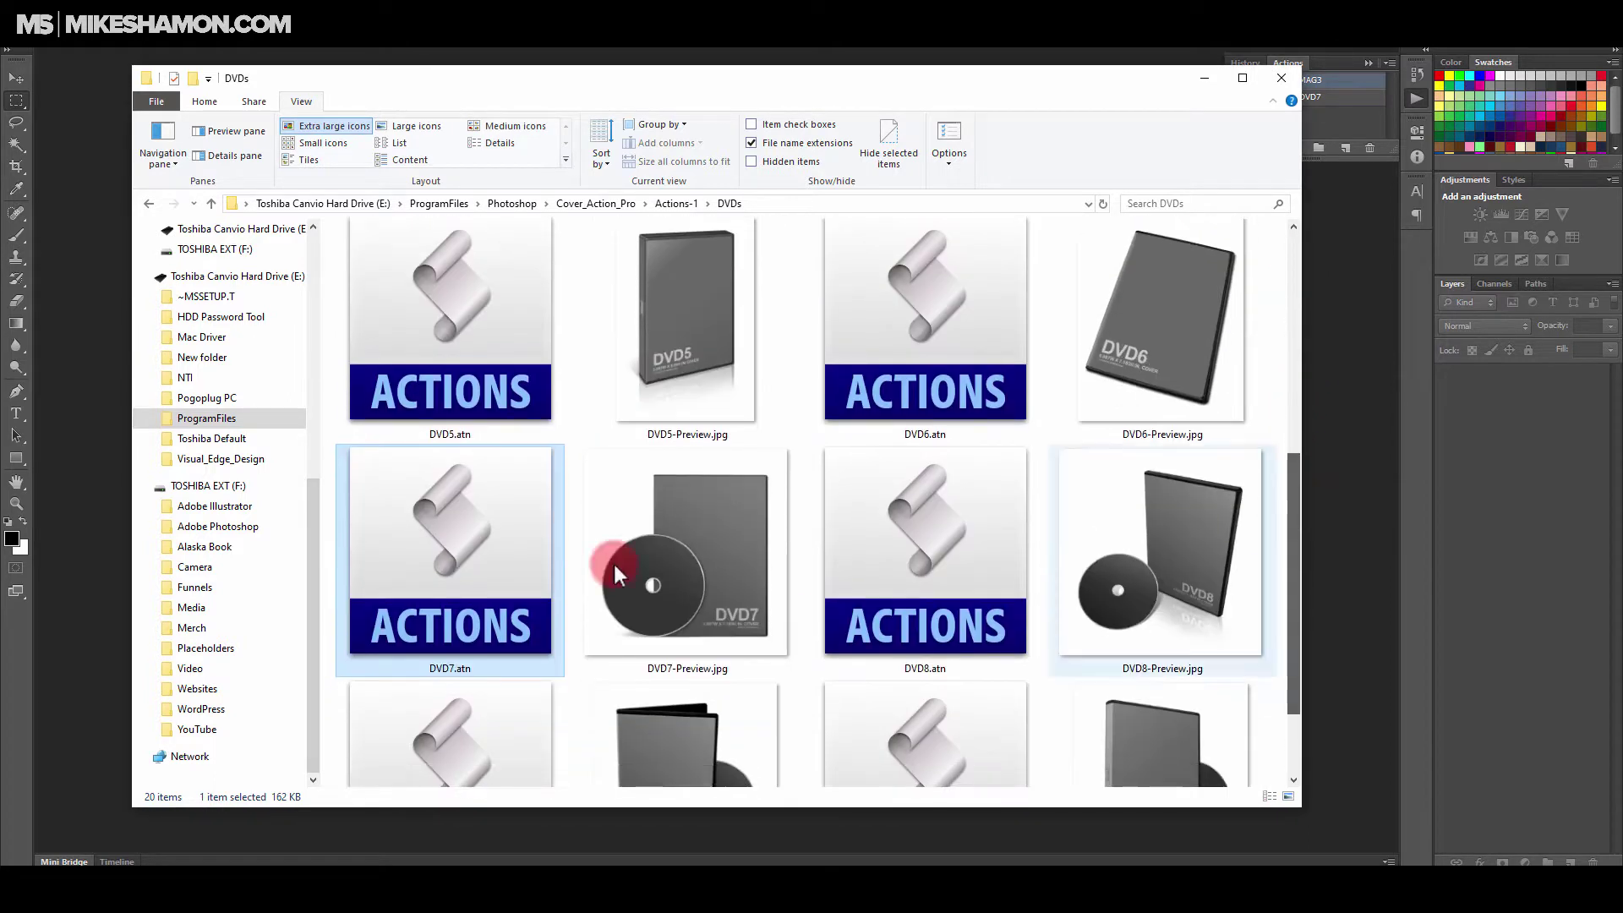
click(1210, 78)
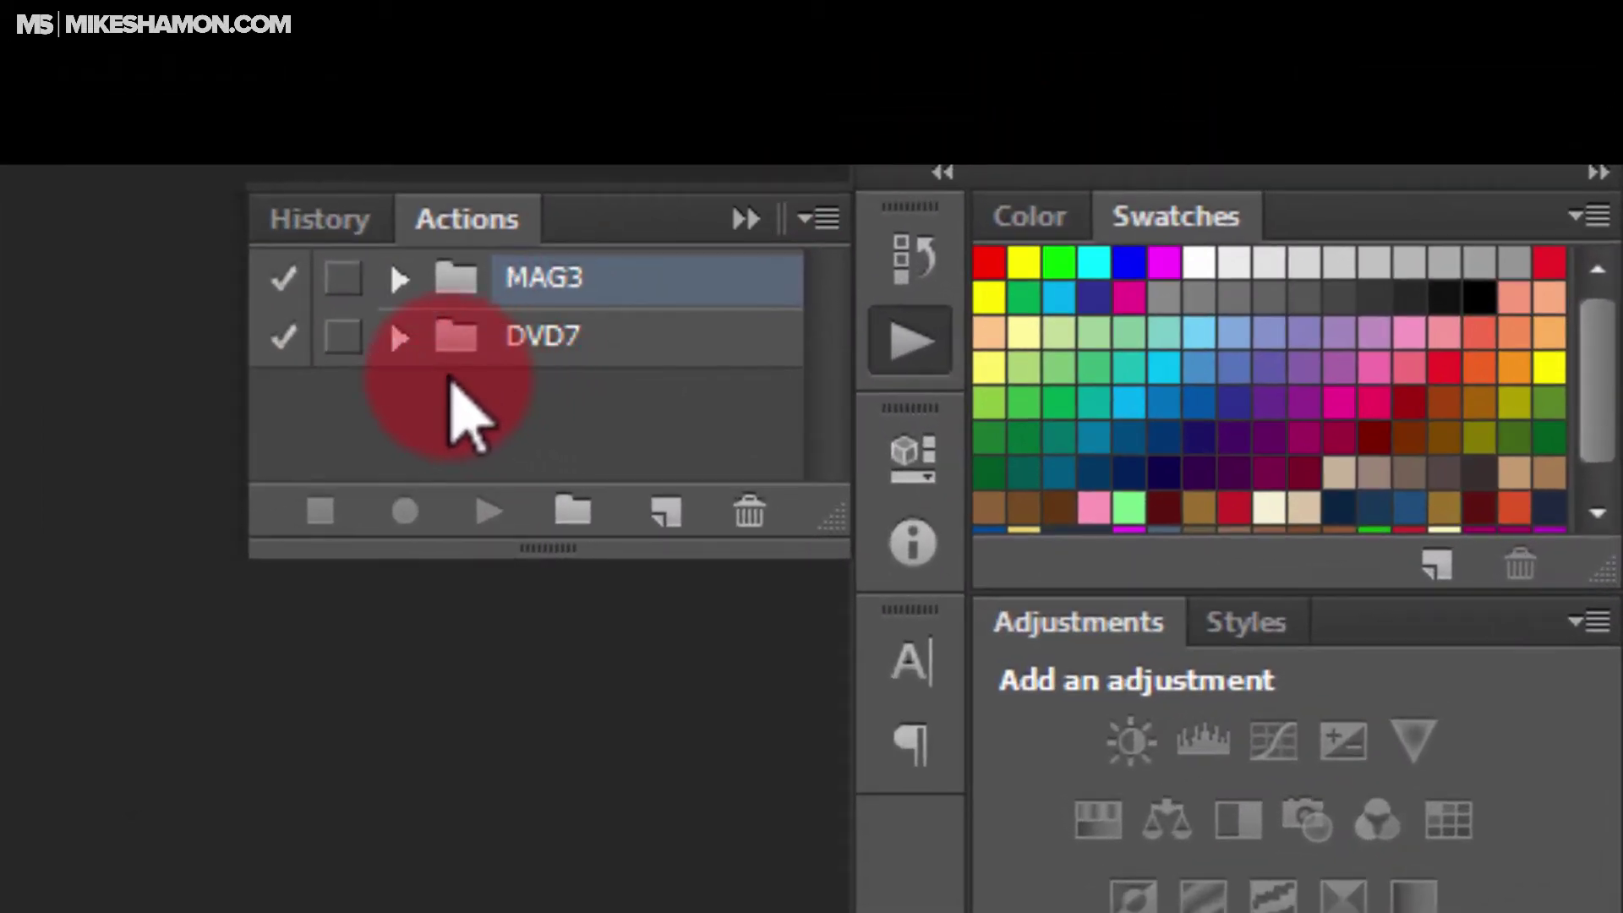
Step: Run the "Step 1 :: Create" action of the MAG3 set to generate the blank magazine cover template
click(400, 338)
click(399, 338)
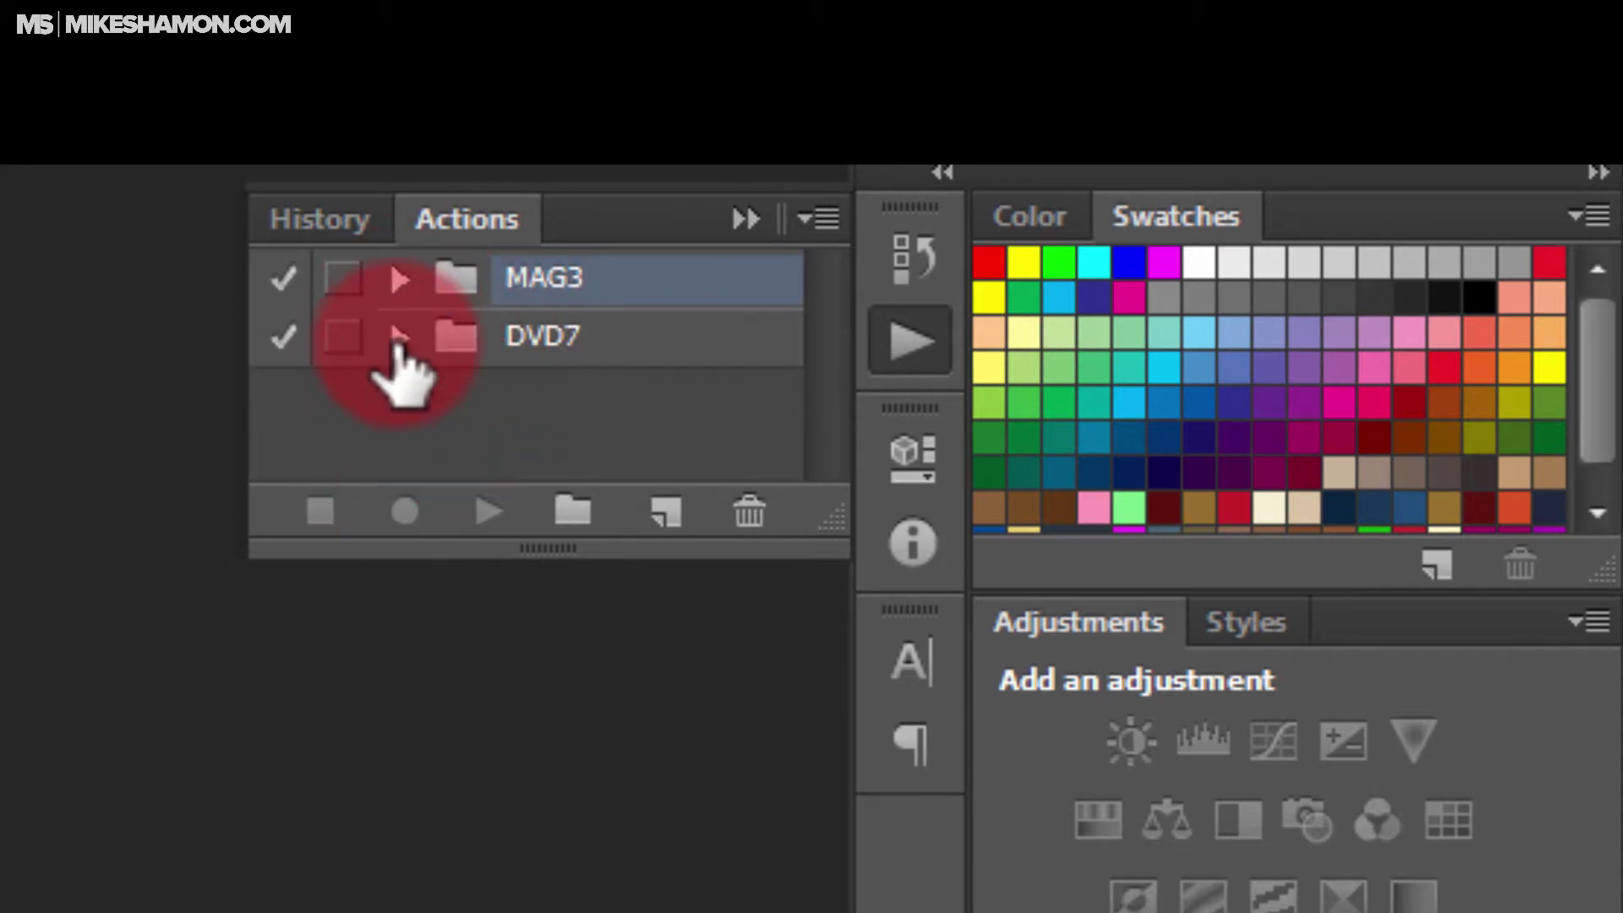
click(398, 338)
click(398, 279)
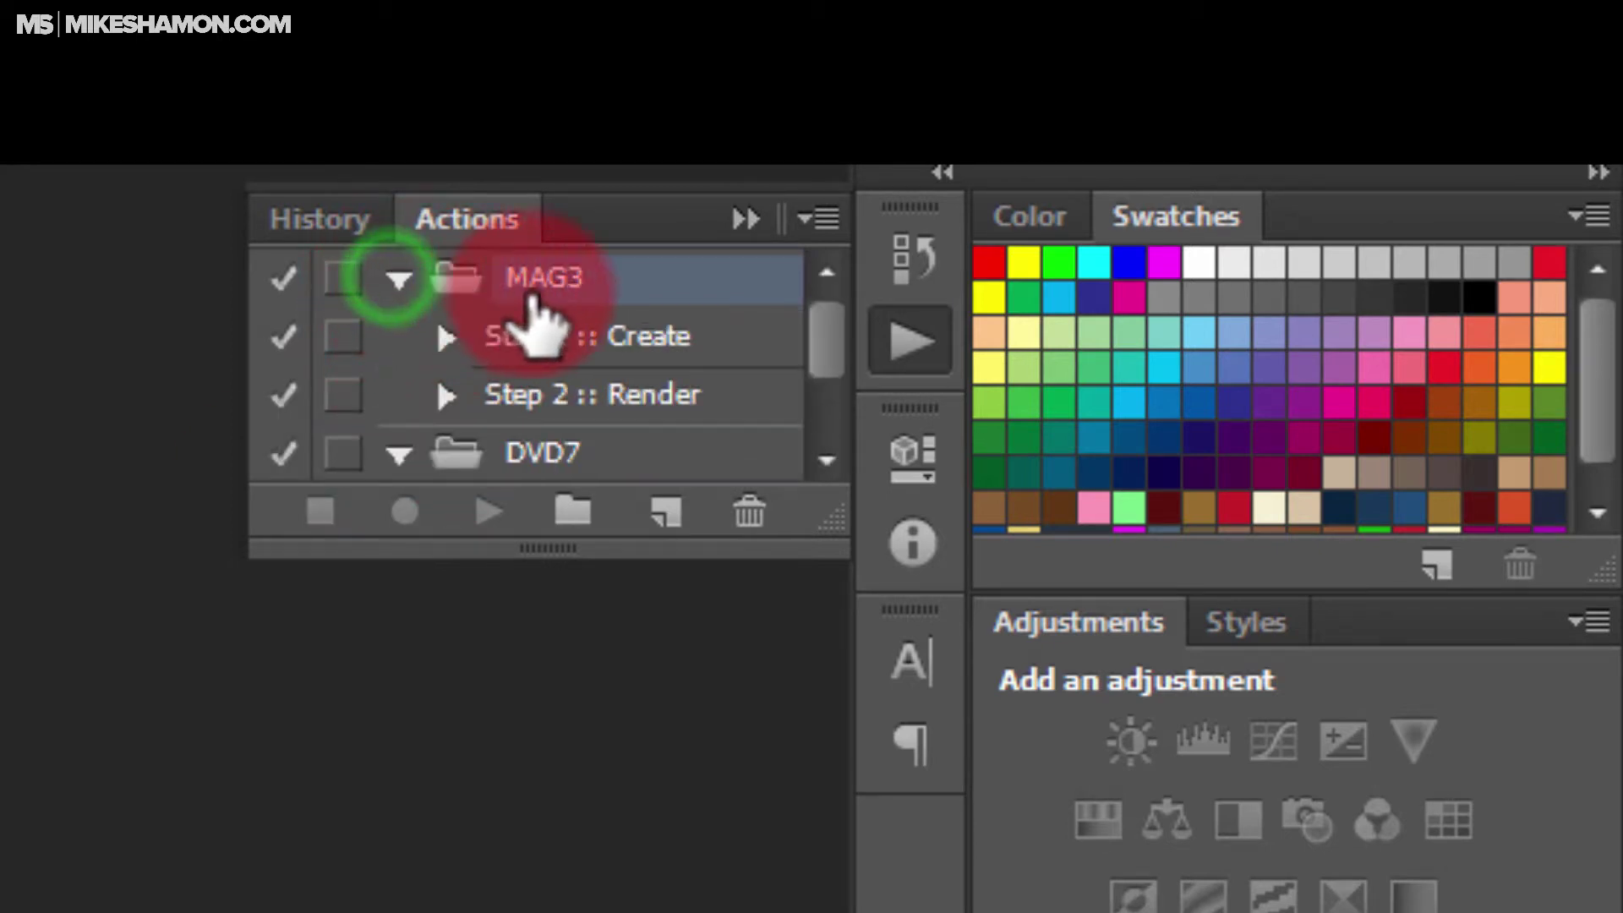
click(649, 343)
click(489, 510)
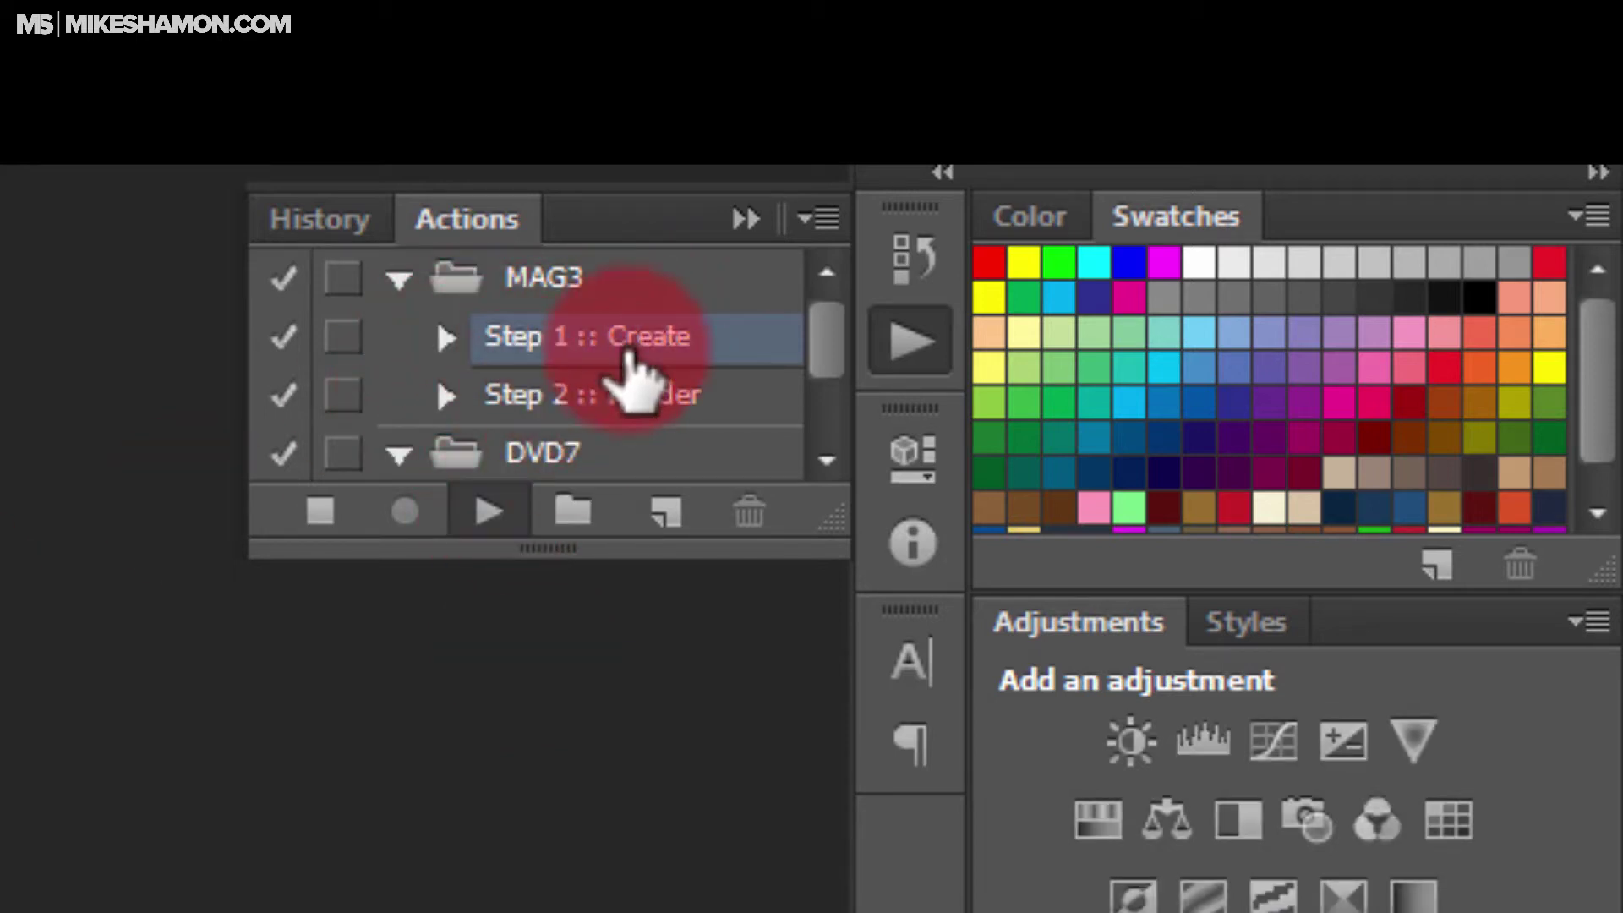
click(489, 510)
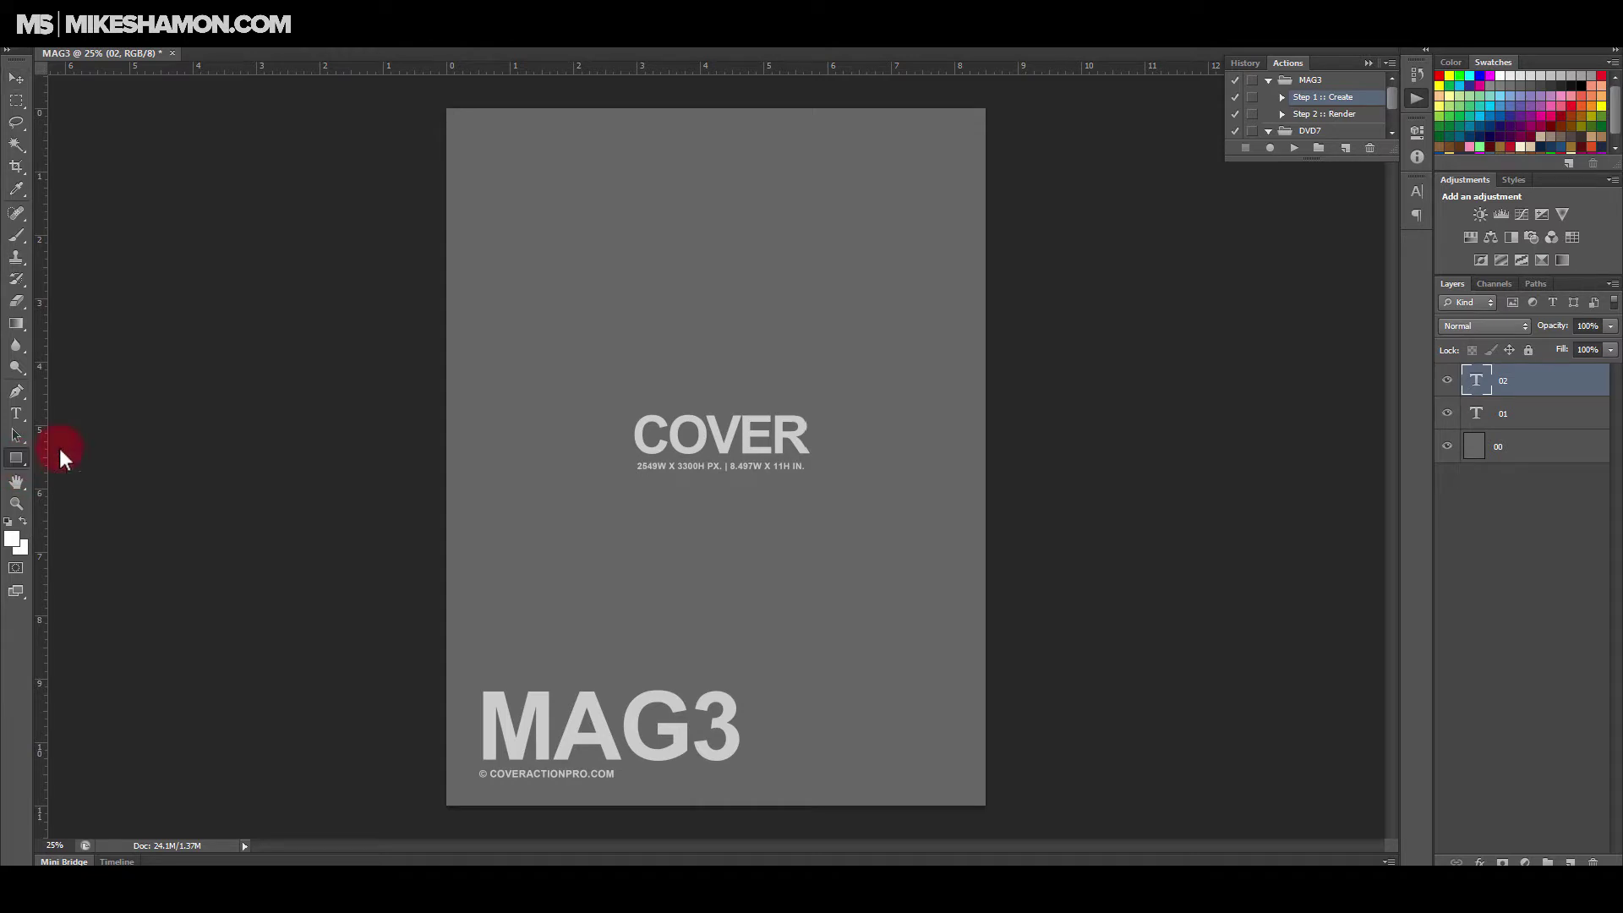
Step: Draw a white rectangle that covers the entire magazine cover, keeping its fill color at ffffff
drag(538, 305, 991, 809)
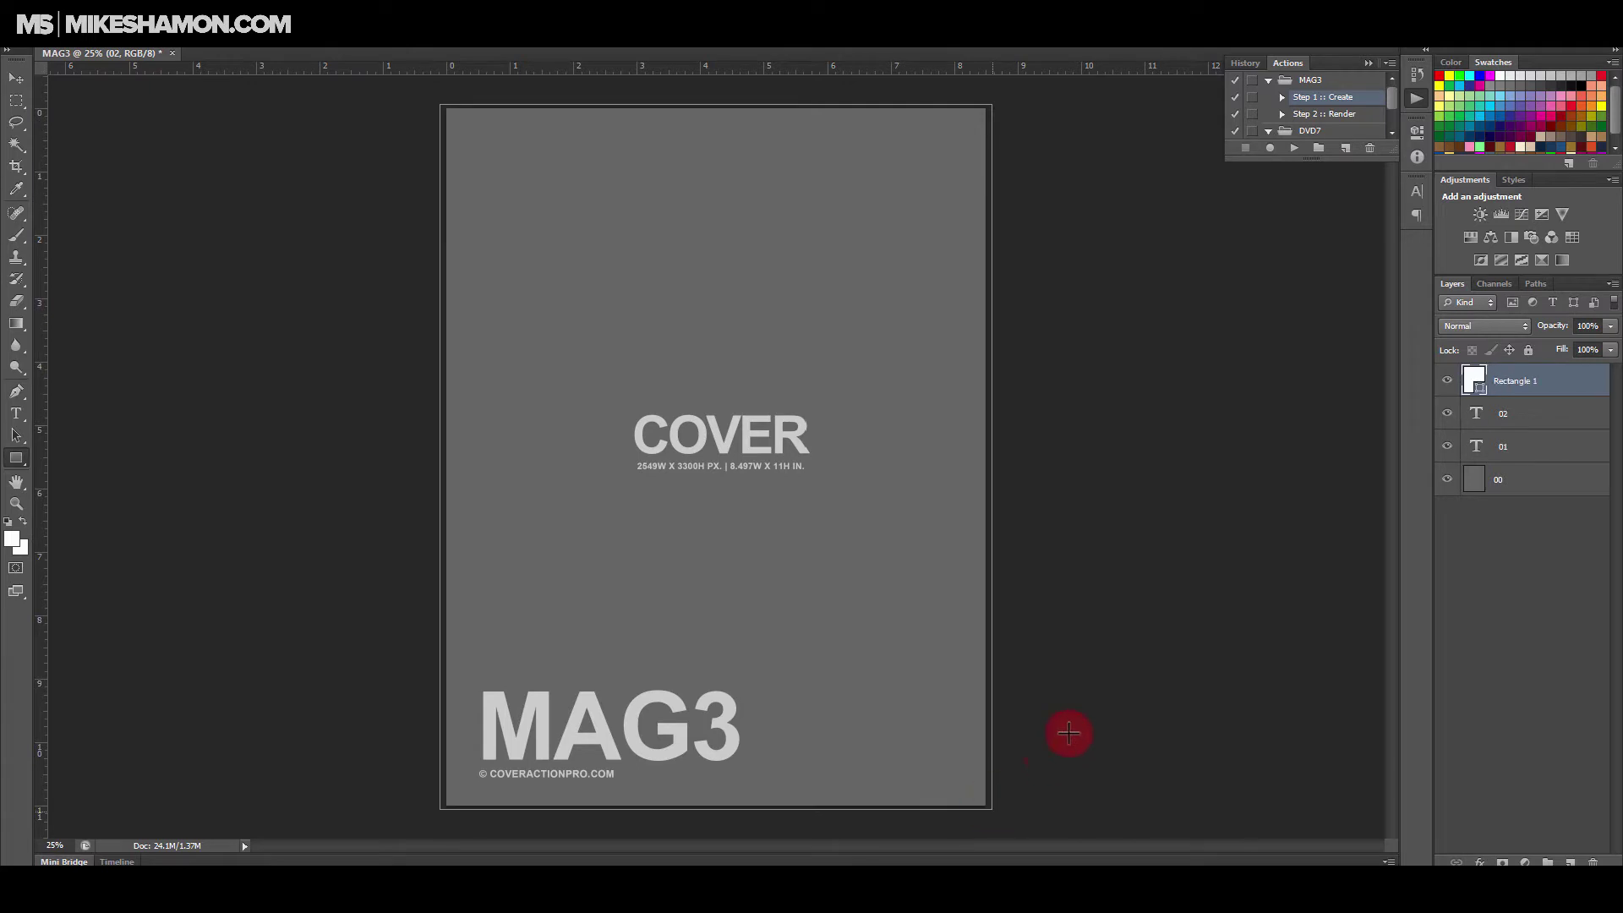
double_click(1473, 382)
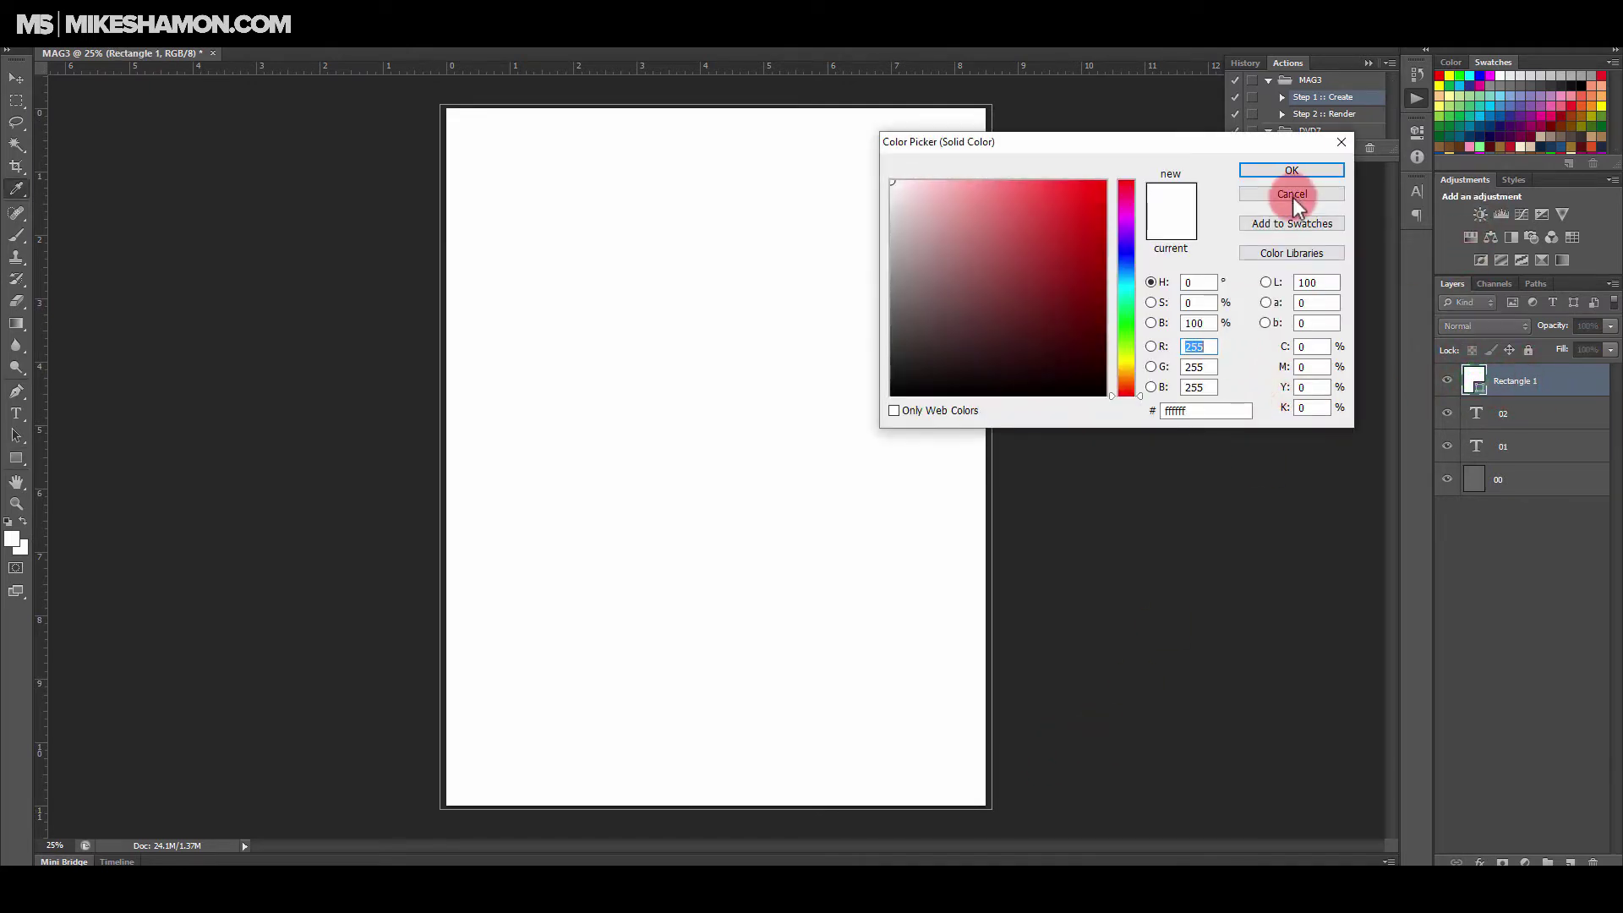
click(1291, 195)
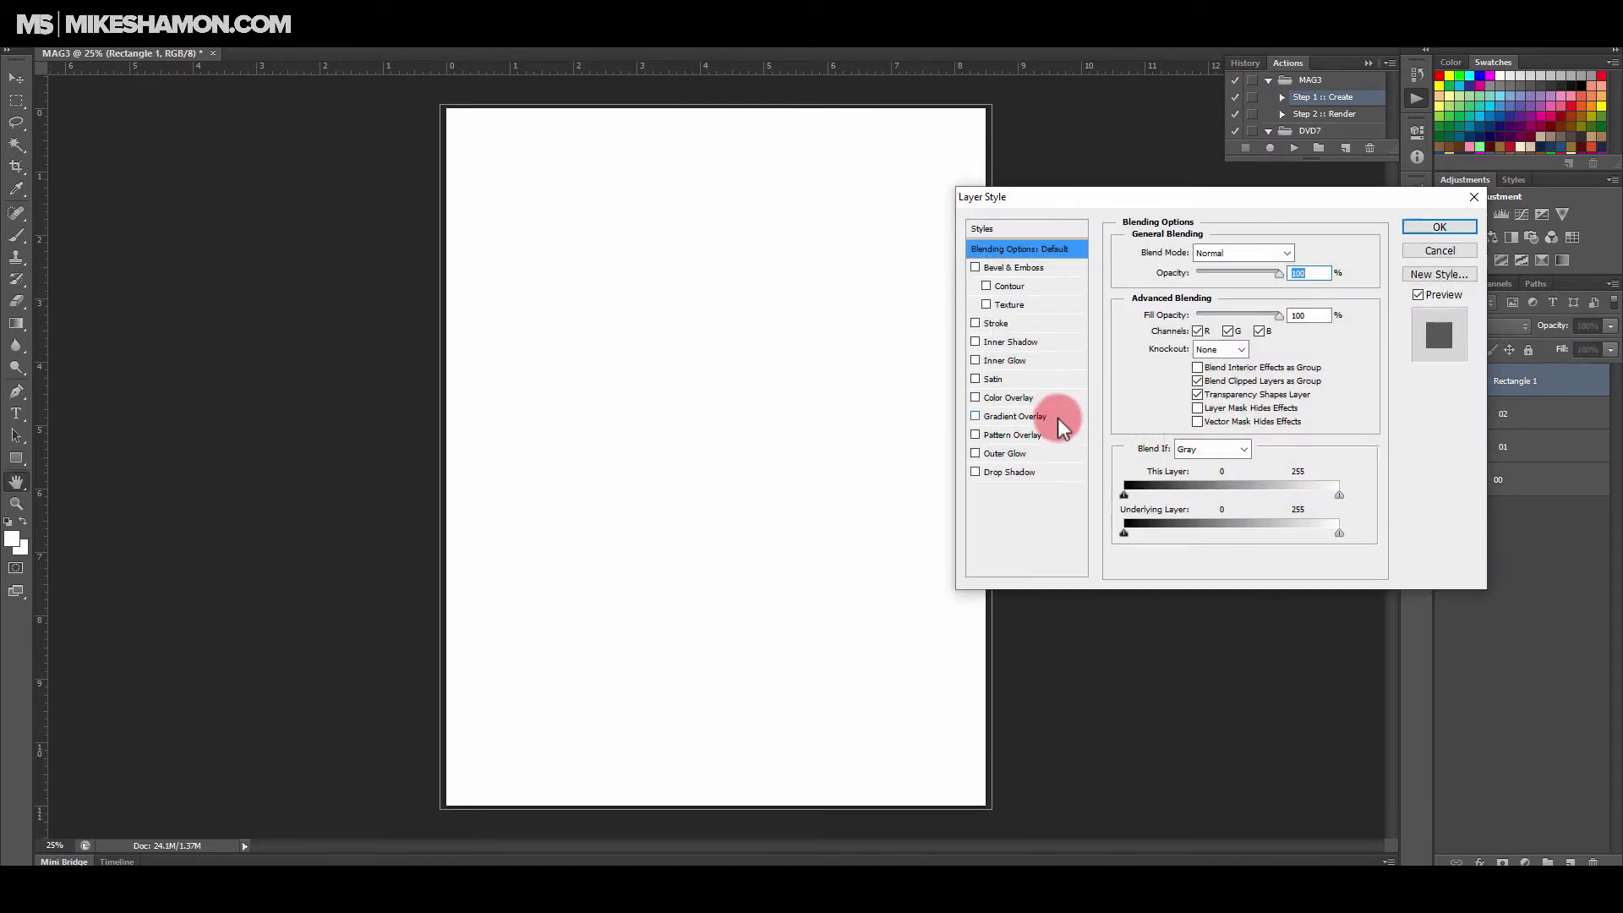
Step: Add a Gradient Overlay with the Radial style and Reverse enabled to the rectangle layer
click(1059, 417)
click(1247, 314)
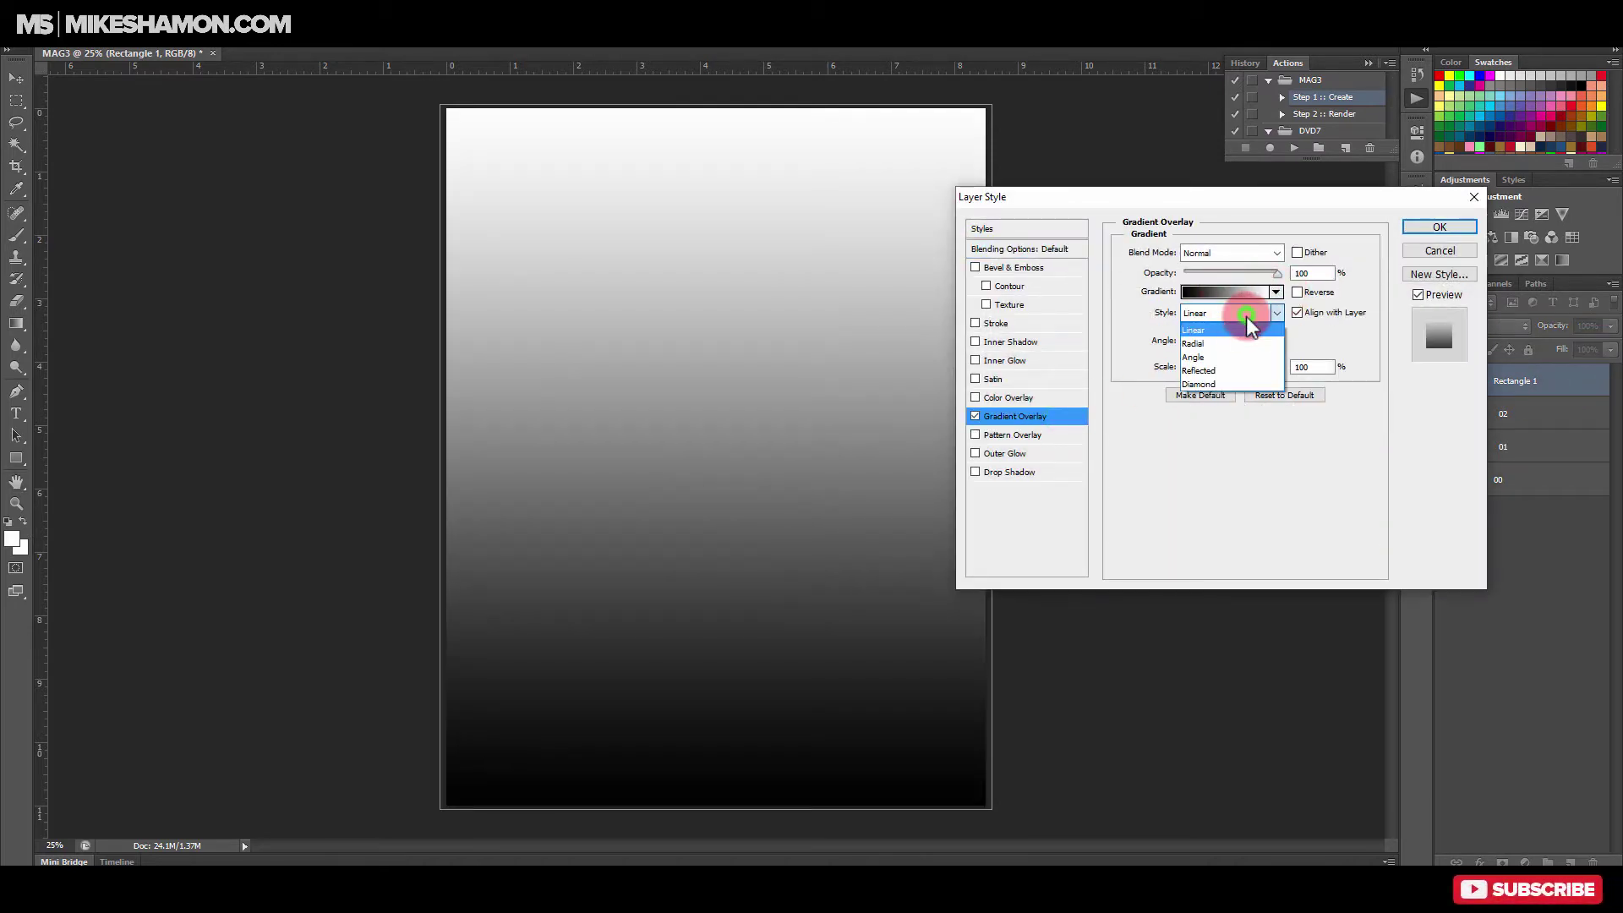
click(1229, 343)
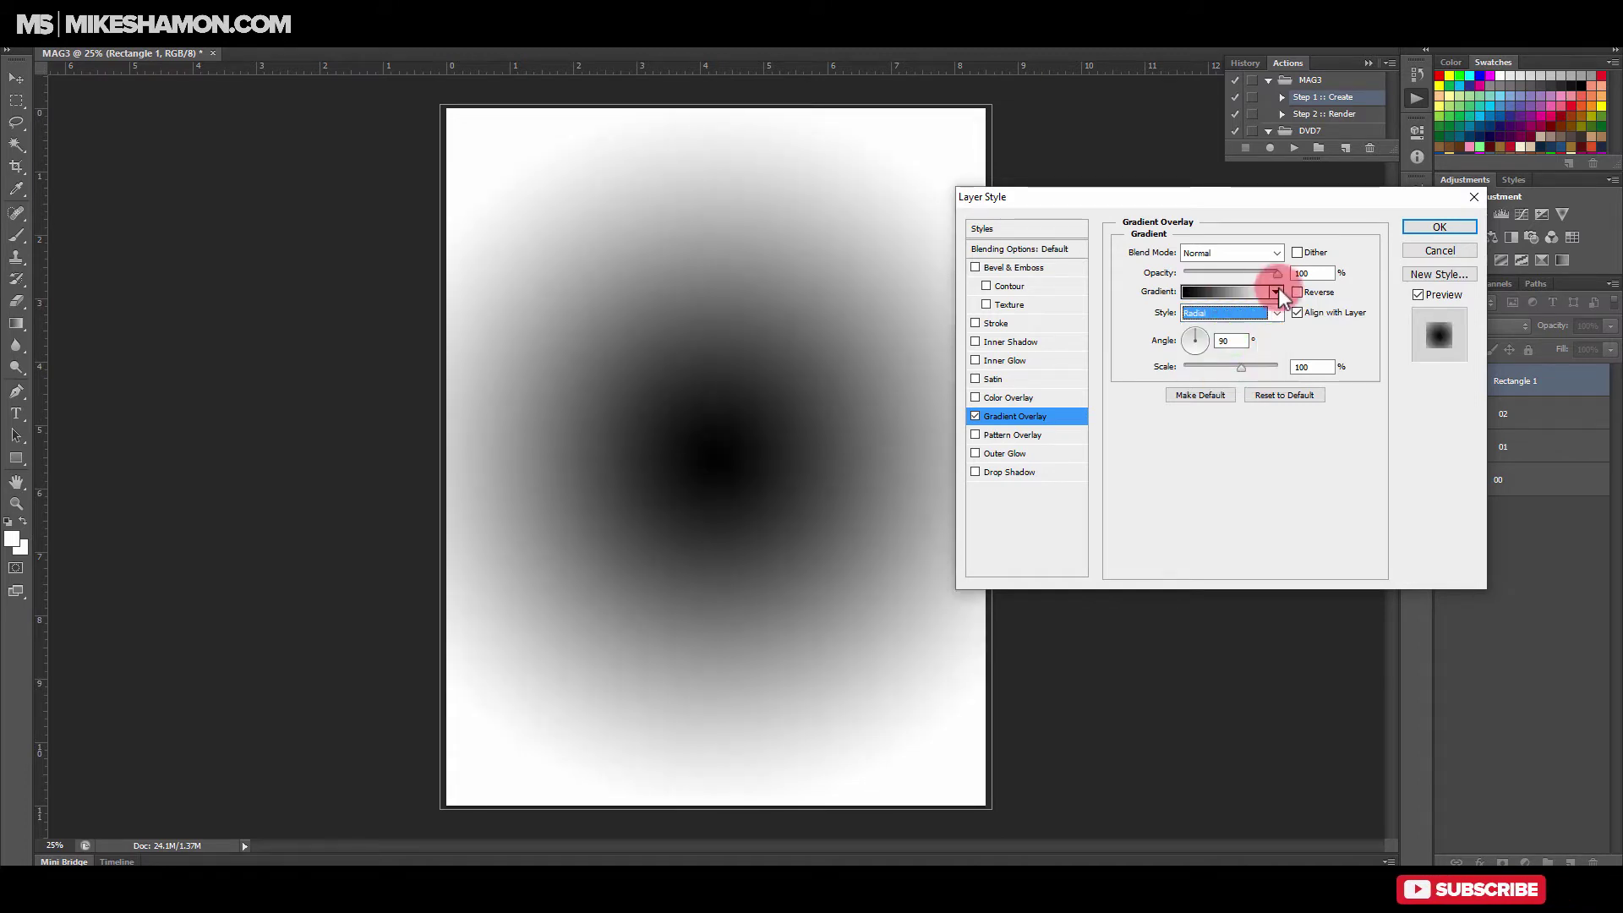
click(1297, 293)
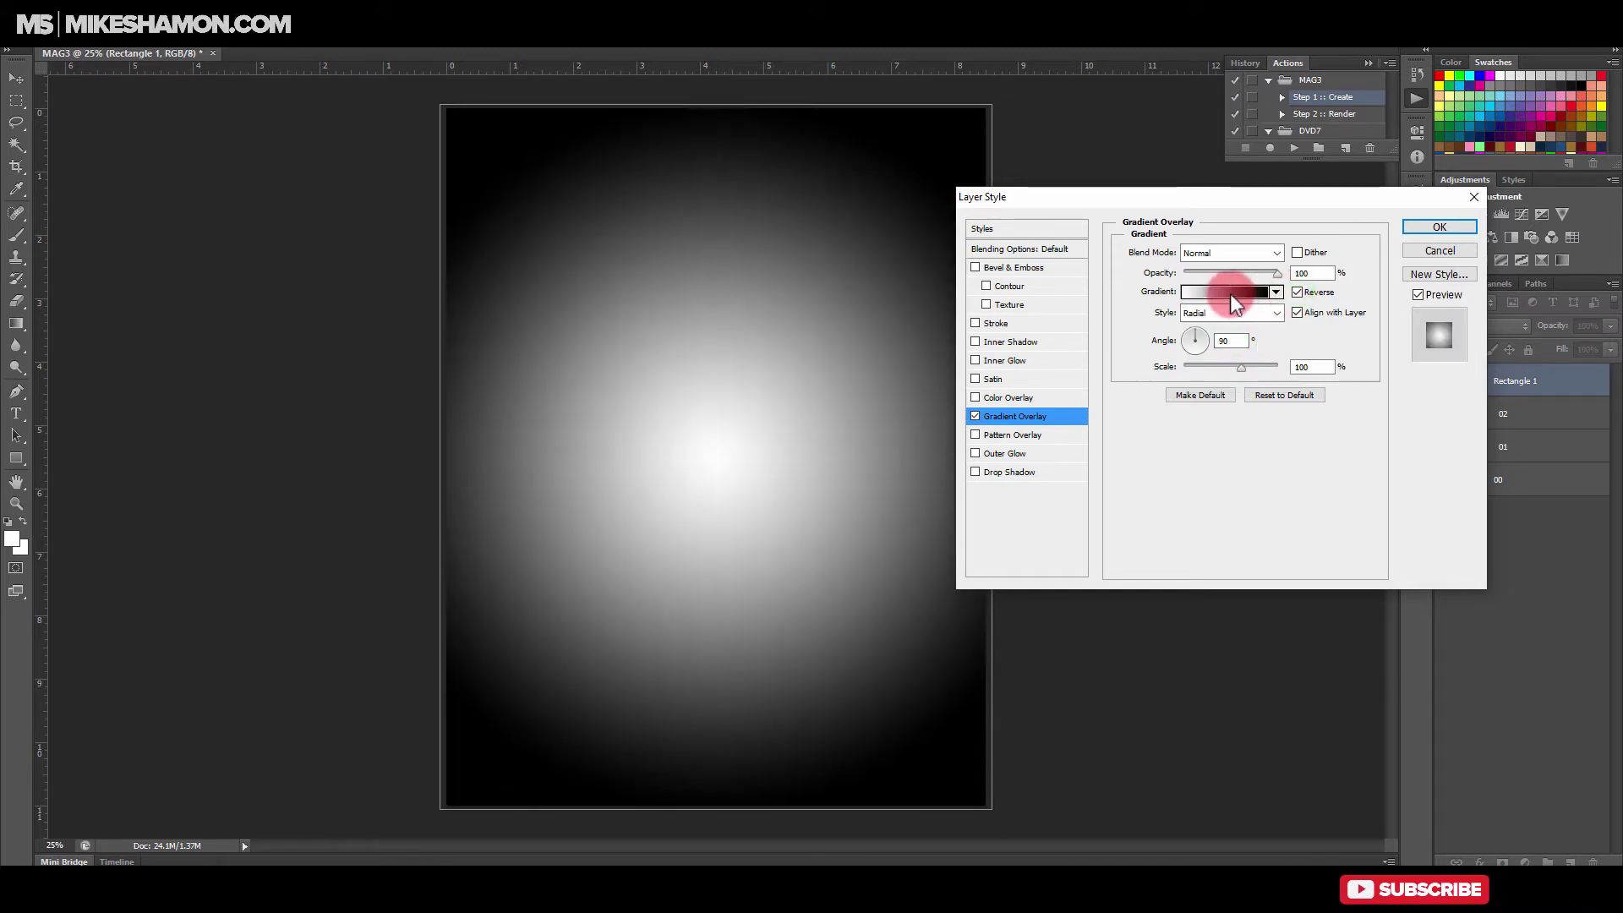
Step: Change the overlay gradient's white end stop to dark gray 636363 and apply the layer style
click(1230, 294)
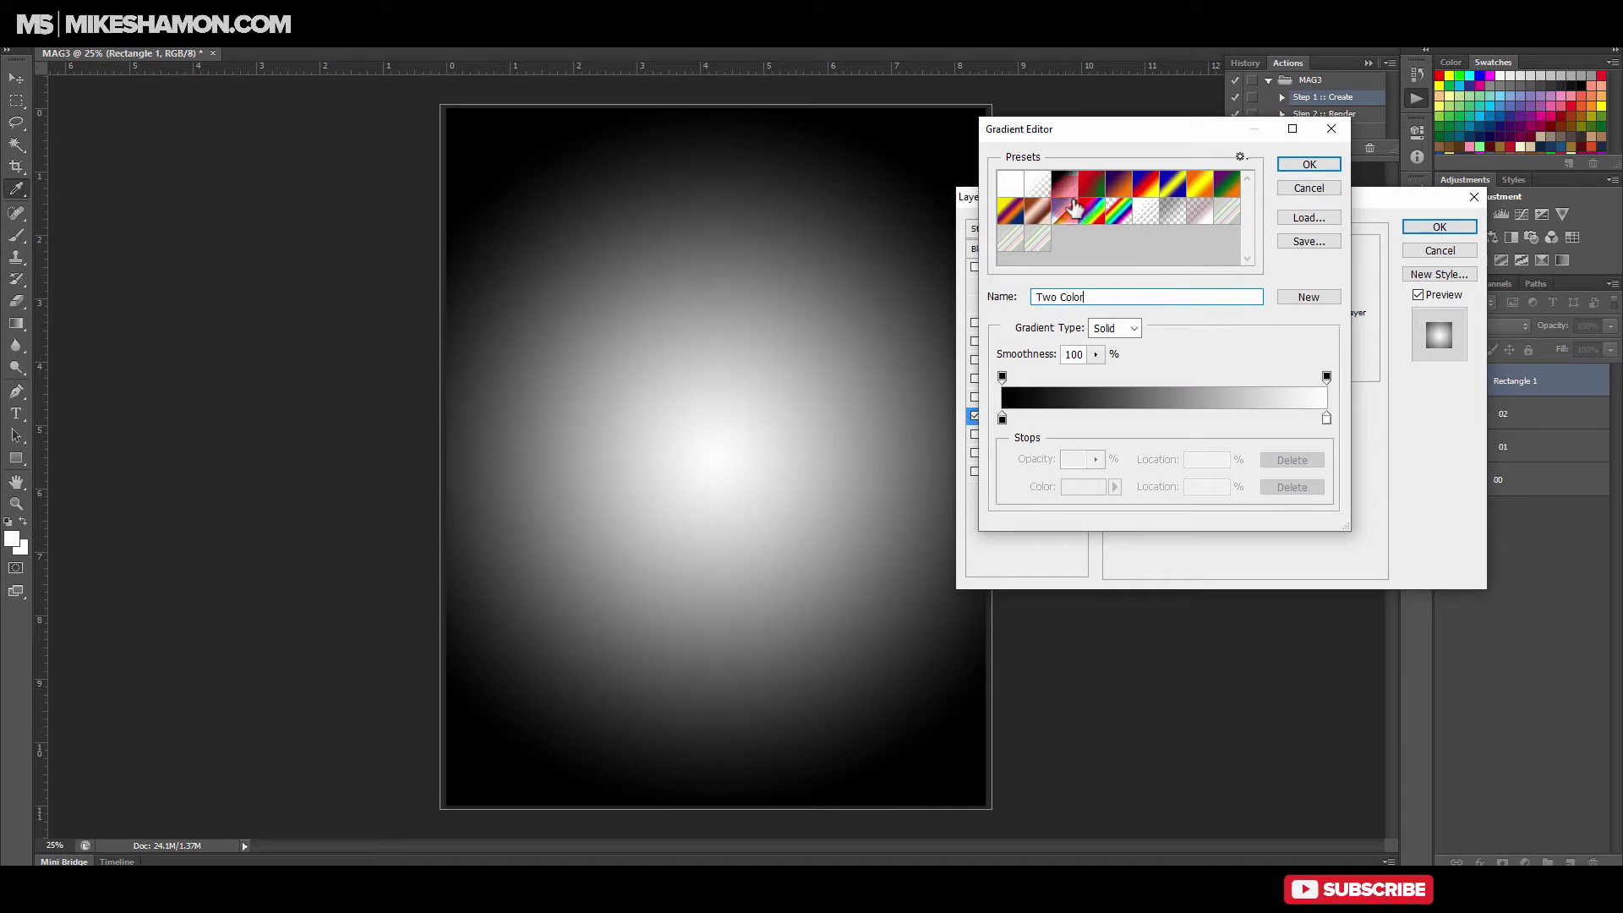
click(1326, 417)
double_click(1326, 417)
click(1531, 81)
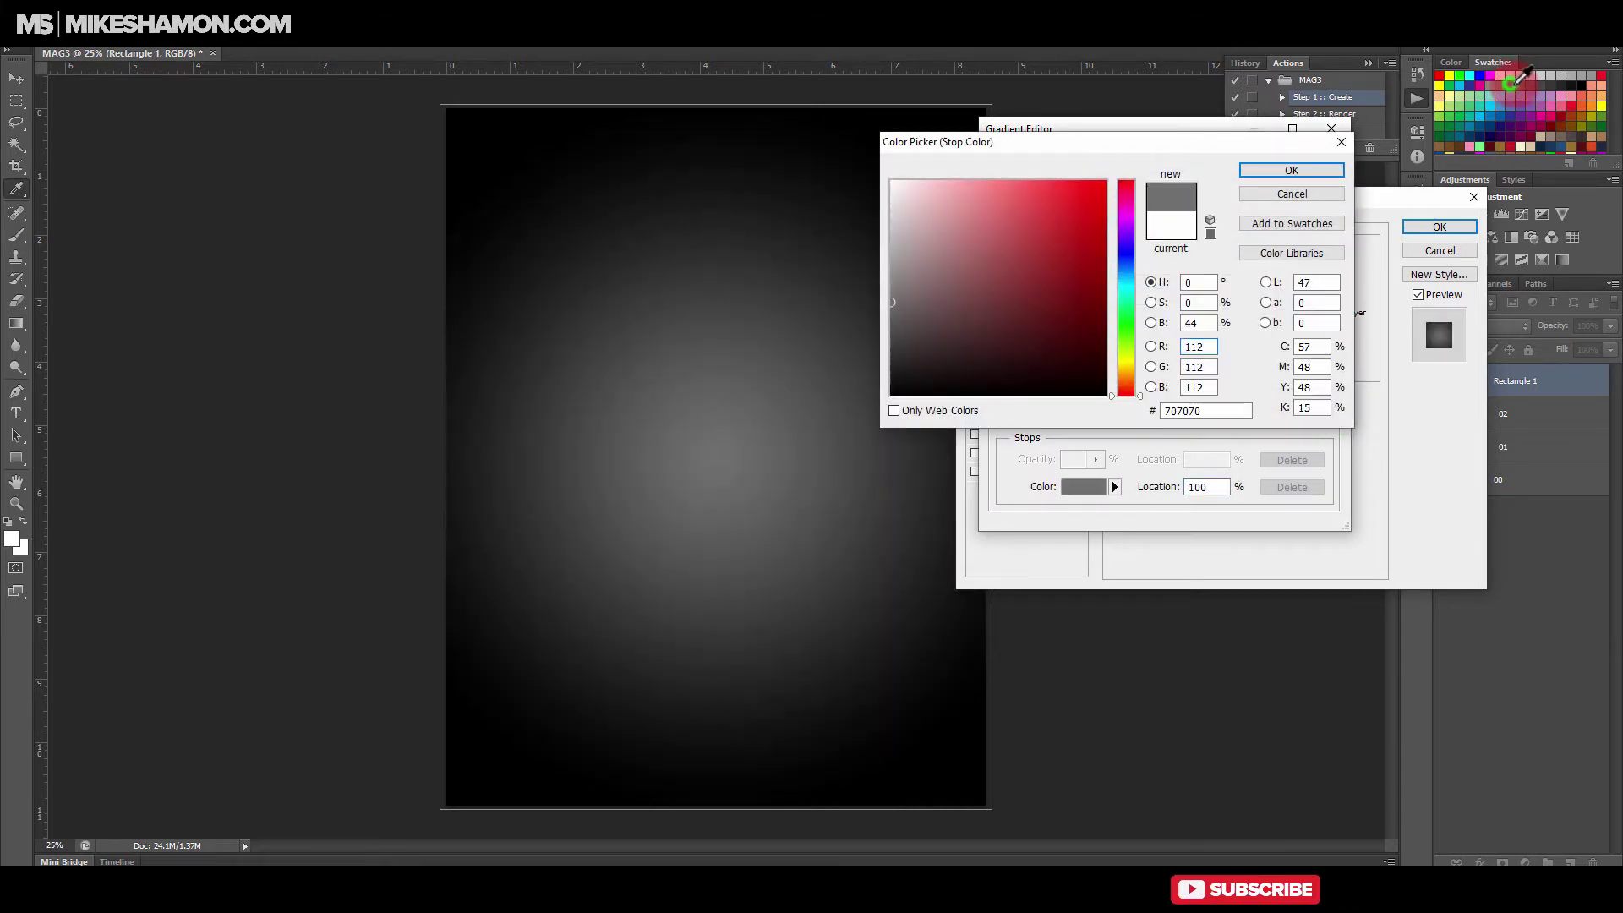
click(1531, 82)
click(1533, 84)
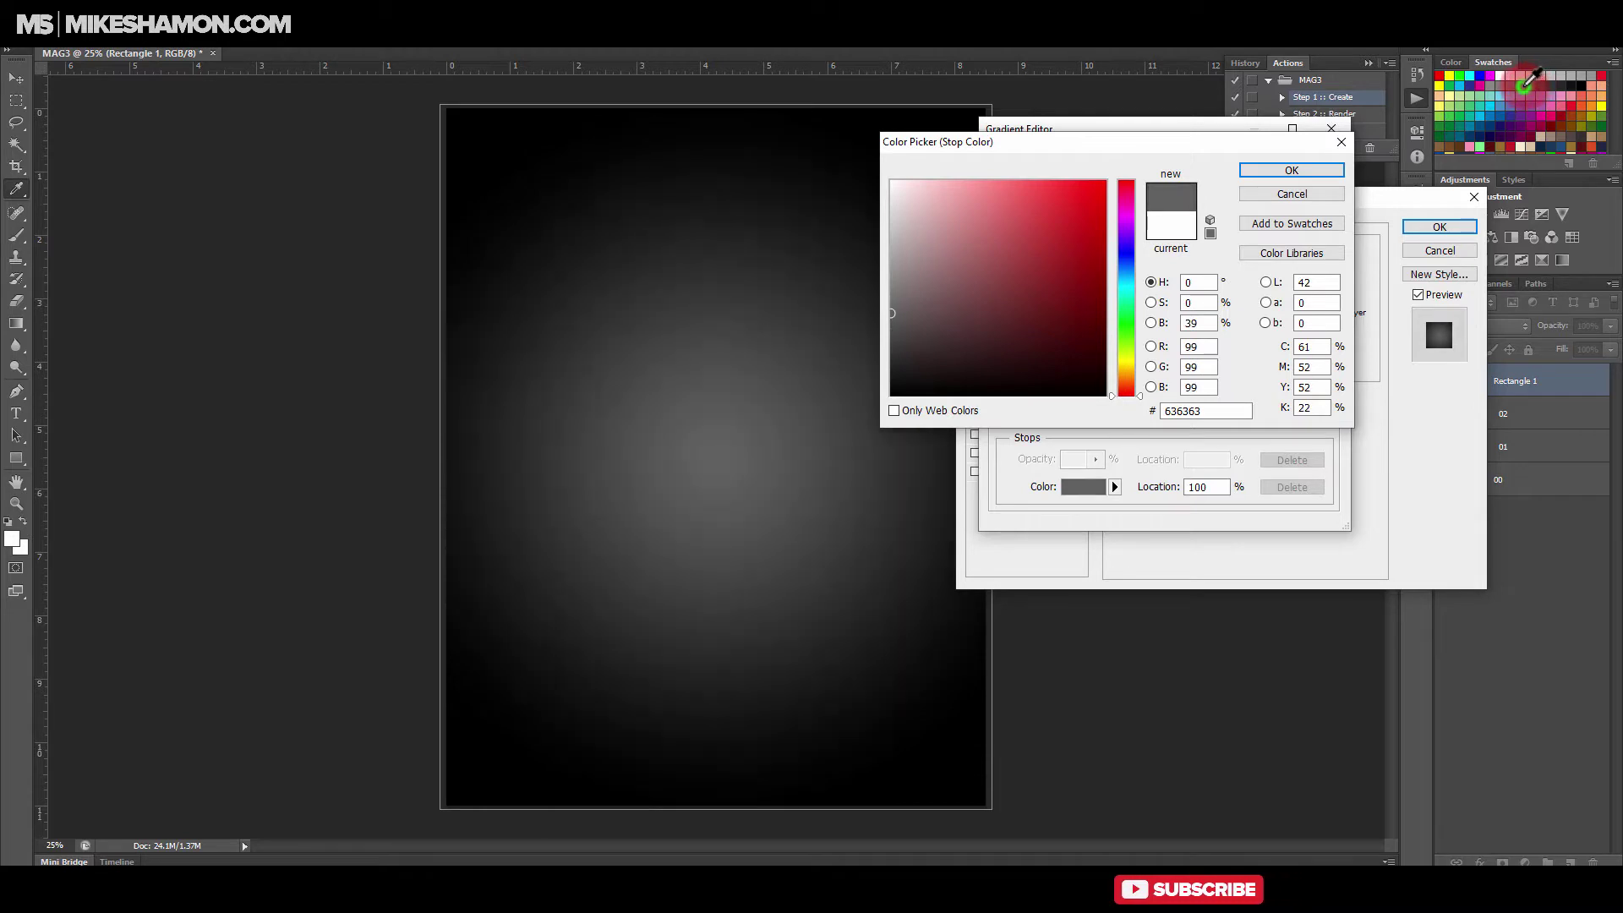
click(1522, 81)
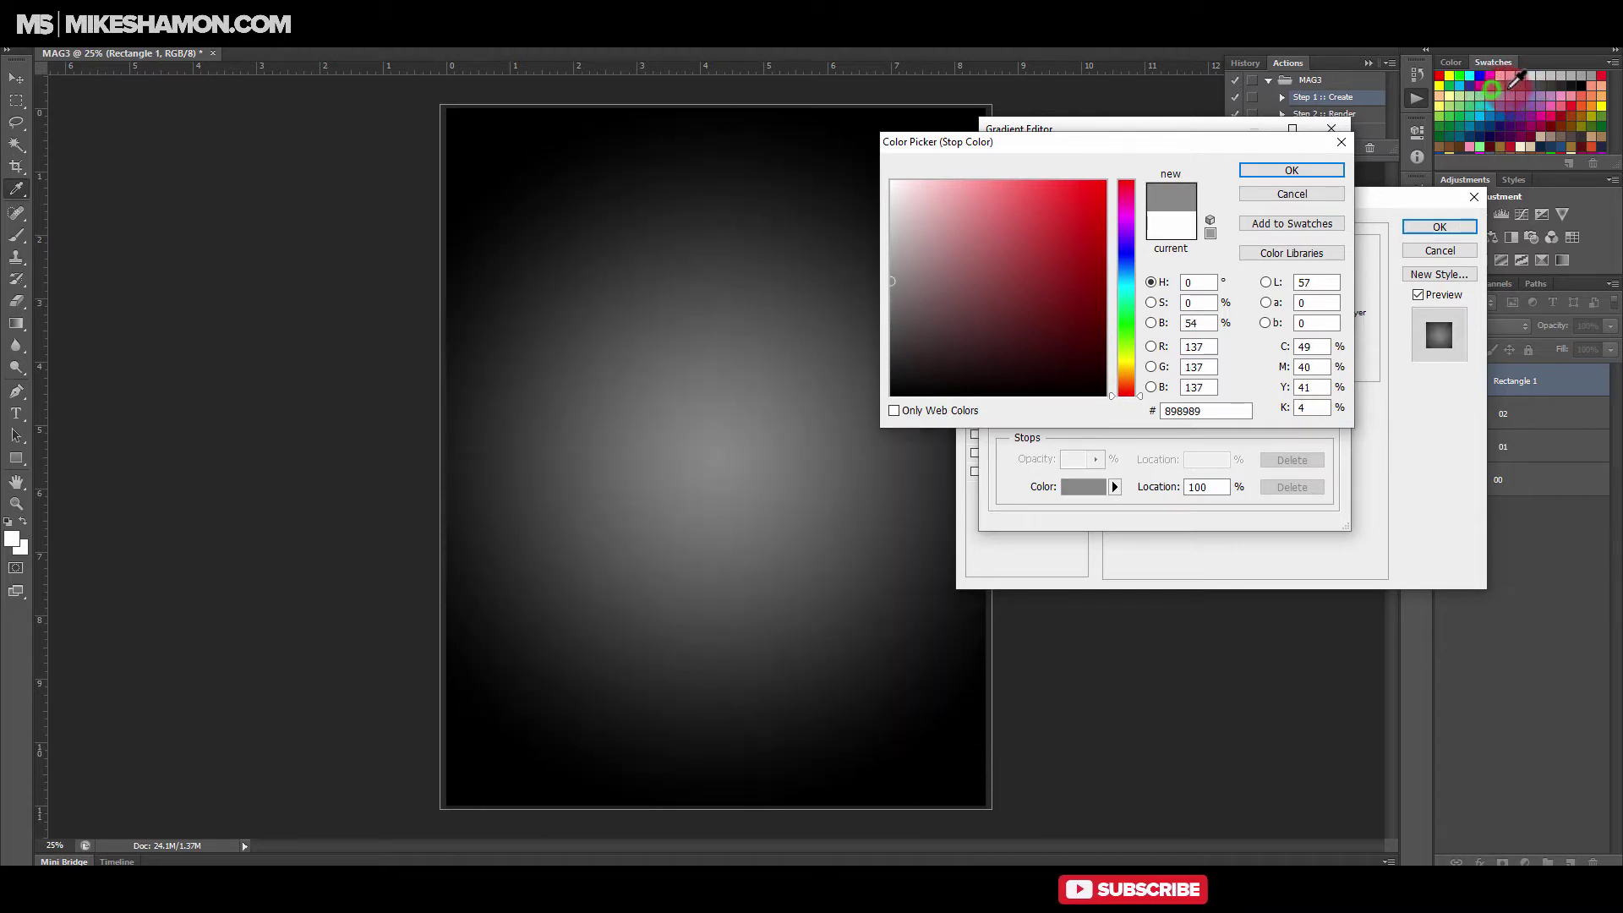
click(1518, 83)
click(1521, 83)
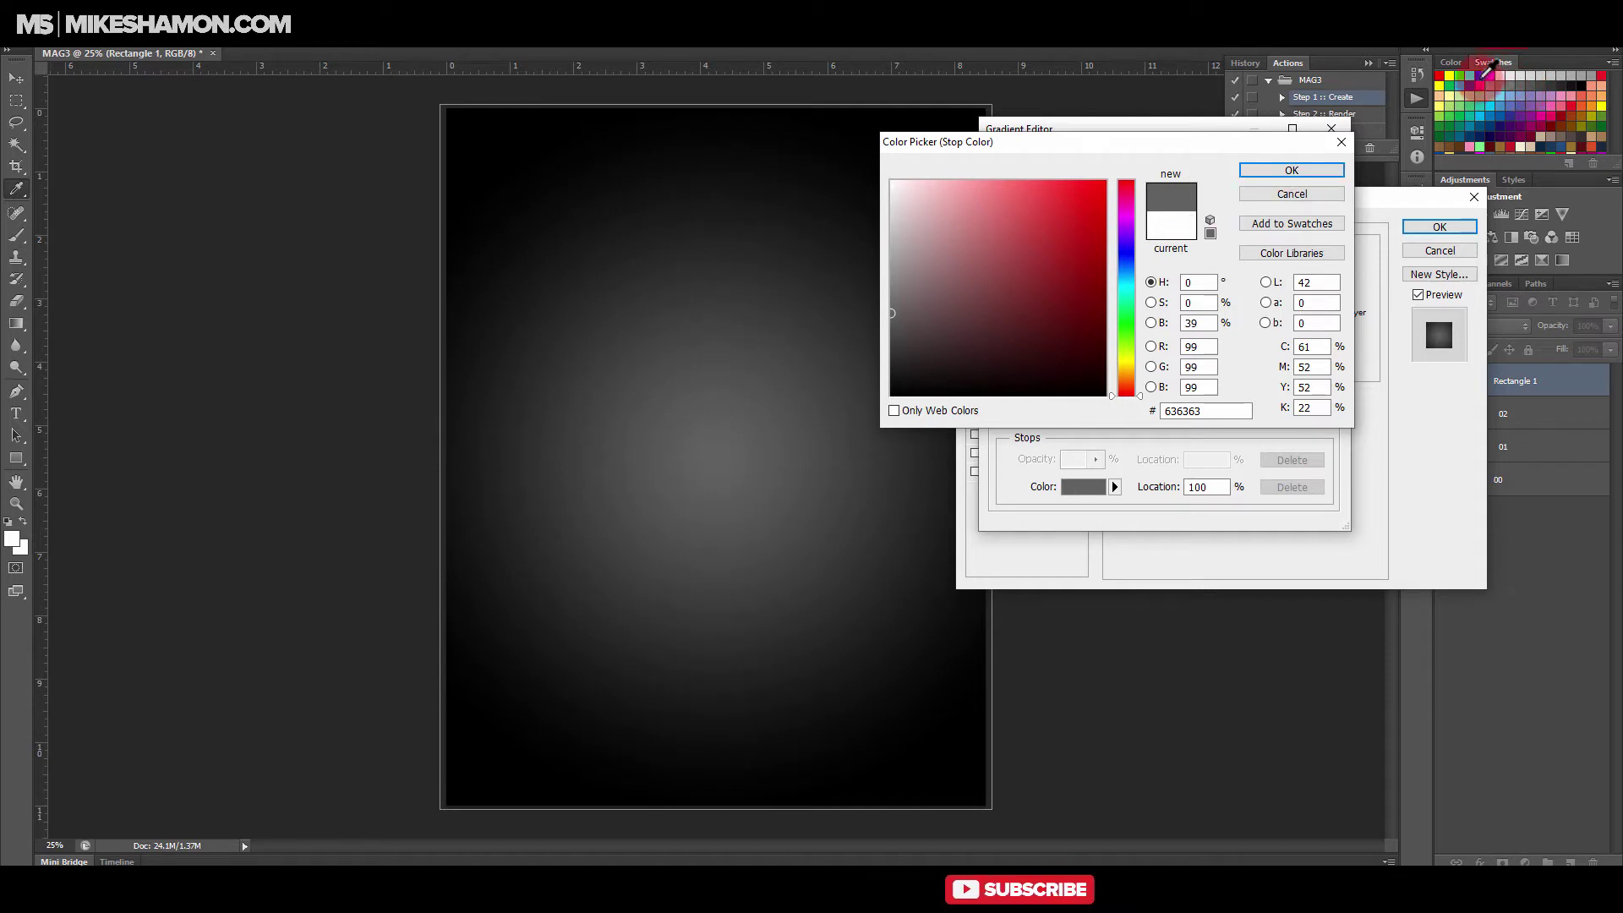
click(1342, 175)
click(1302, 164)
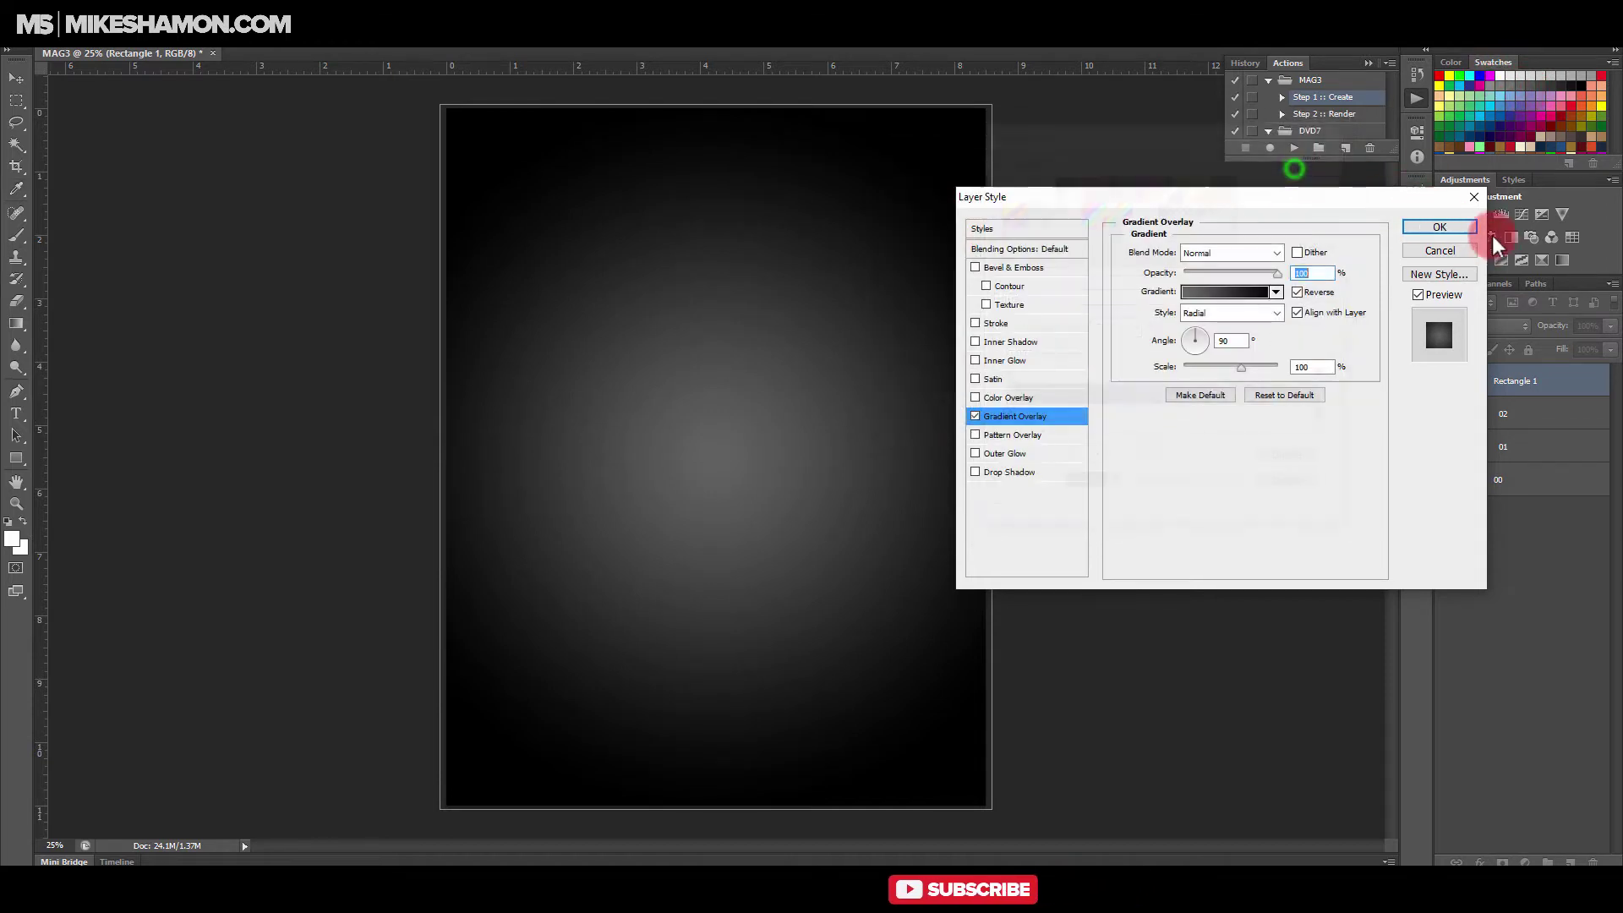
click(1454, 225)
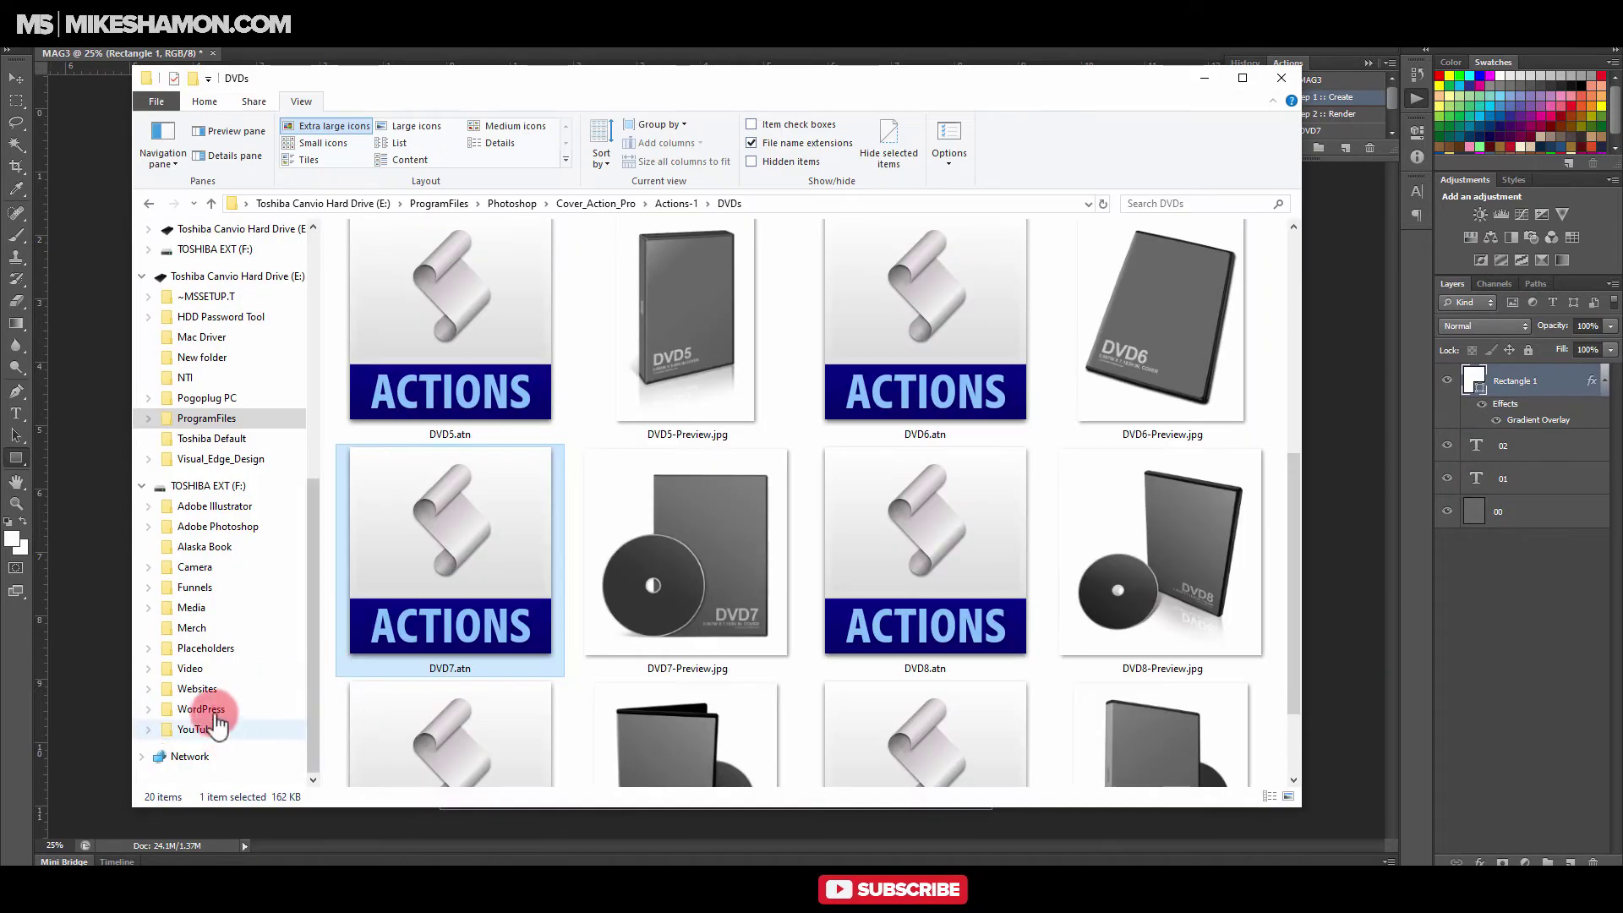
Step: Place the white MS logo from the file folders on the cover and scale it down to about 3 inches wide
click(216, 729)
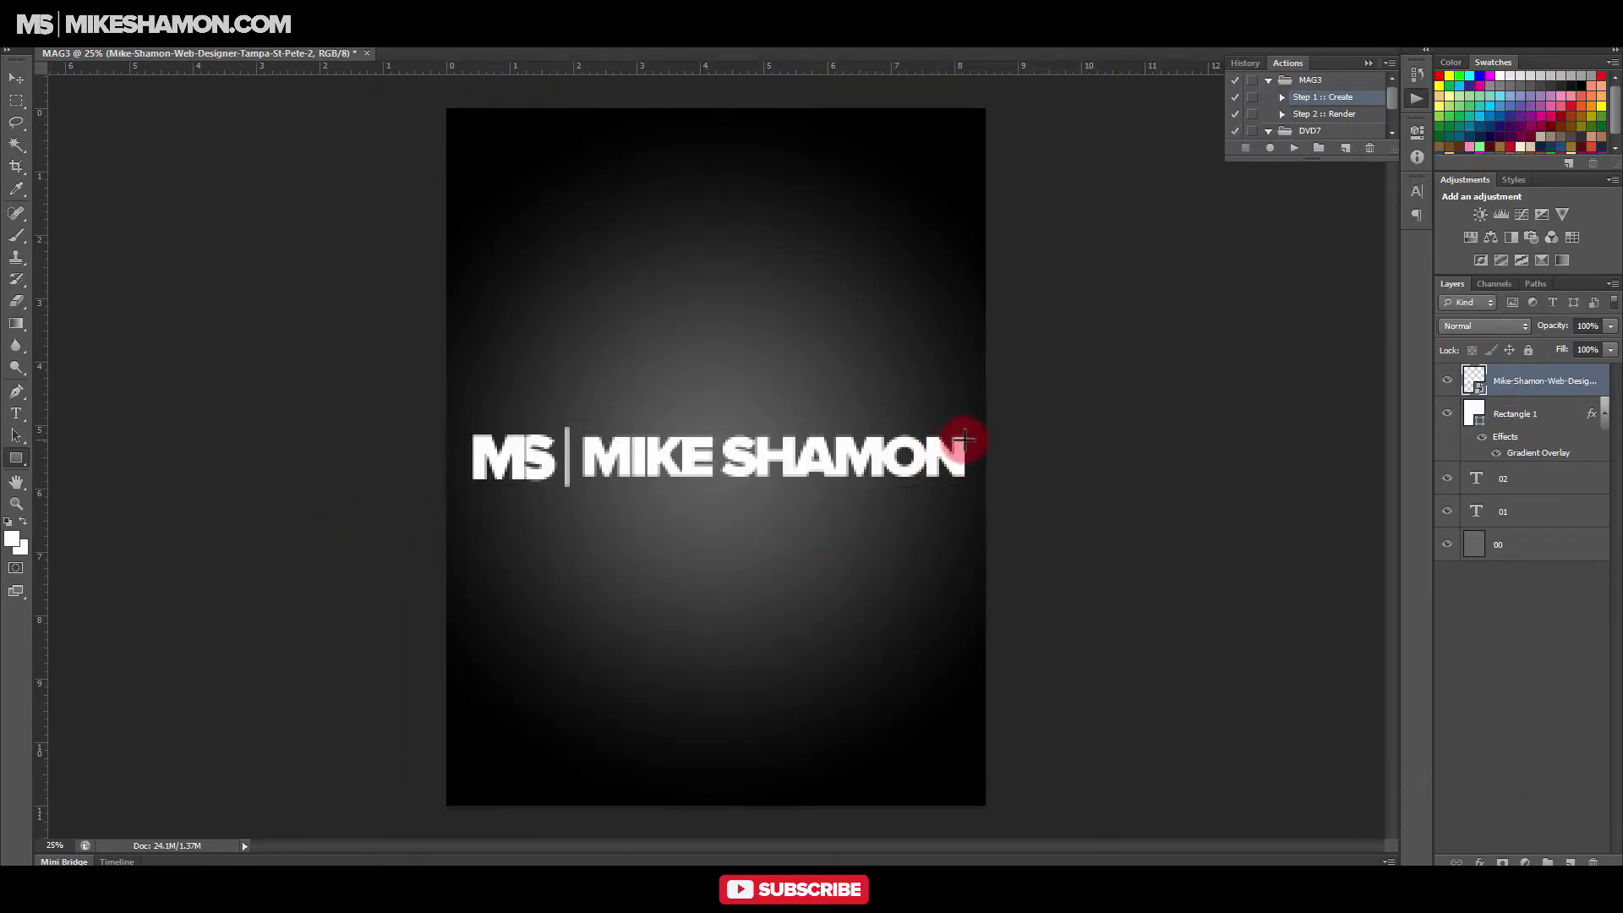
drag(982, 422, 647, 494)
double_click(587, 471)
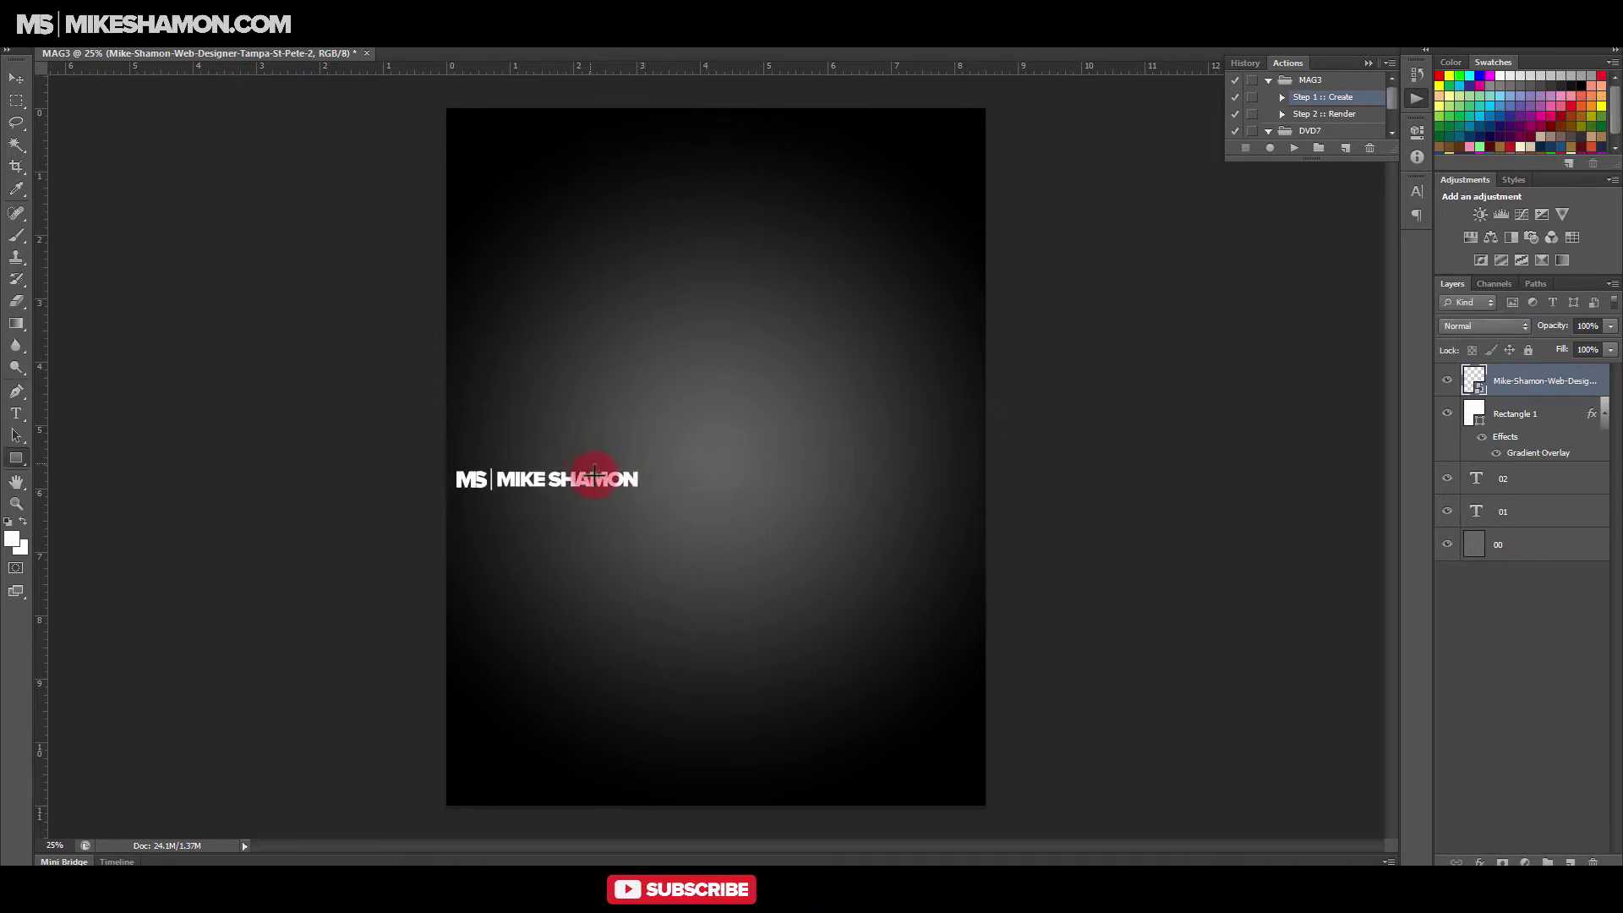
Step: Move the white MS logo to the lower-left corner of the cover and nudge it slightly further down
key(v)
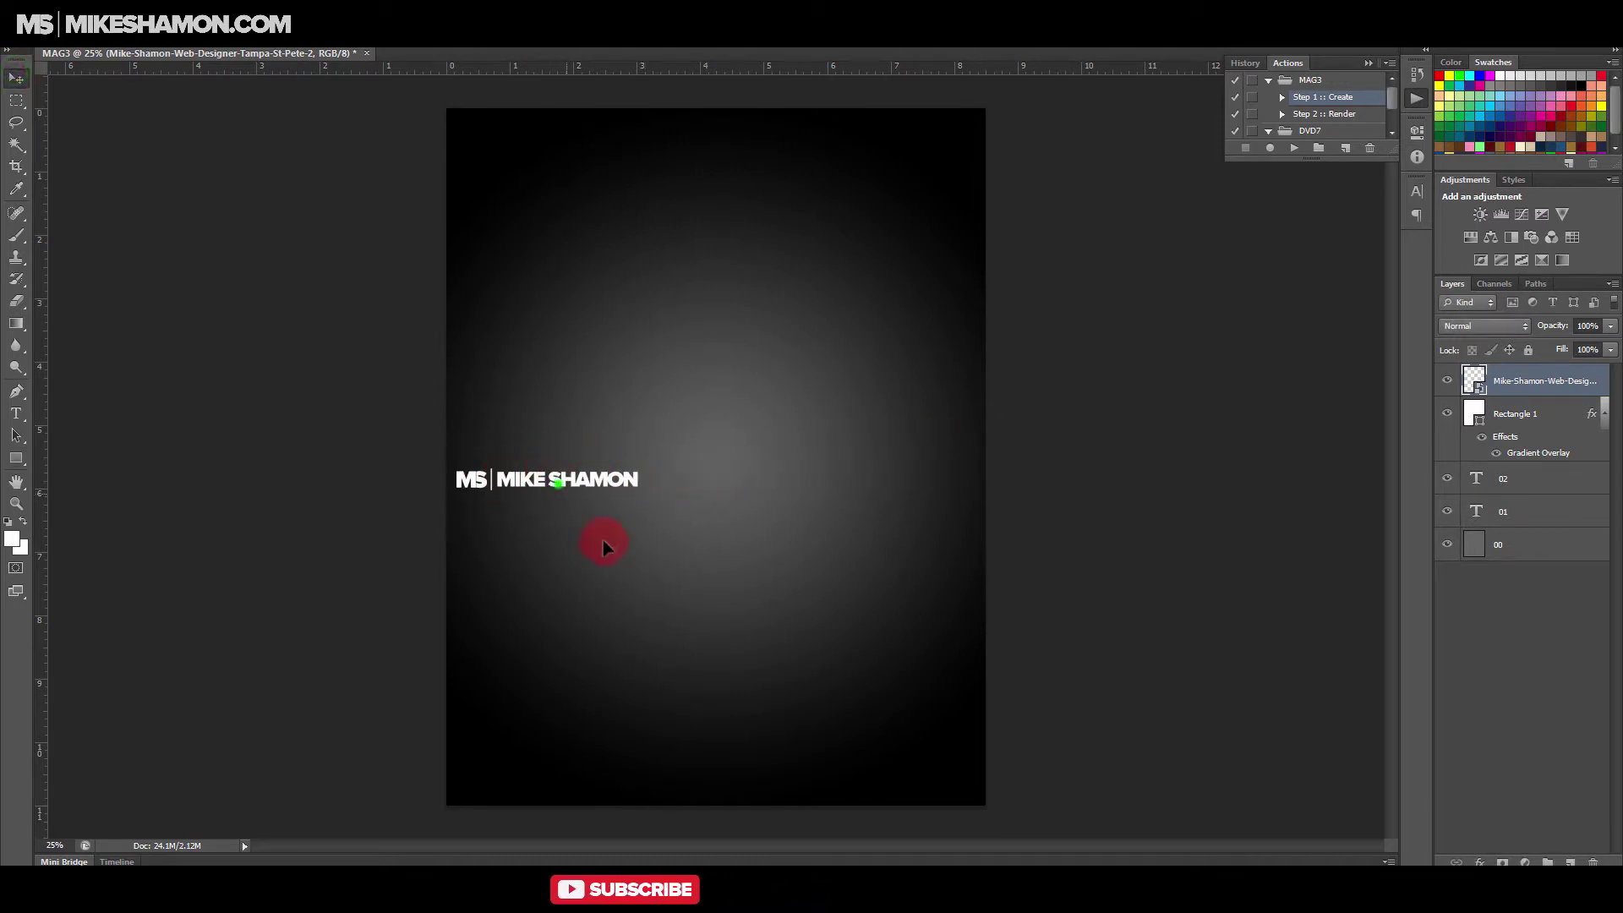
drag(602, 545, 601, 797)
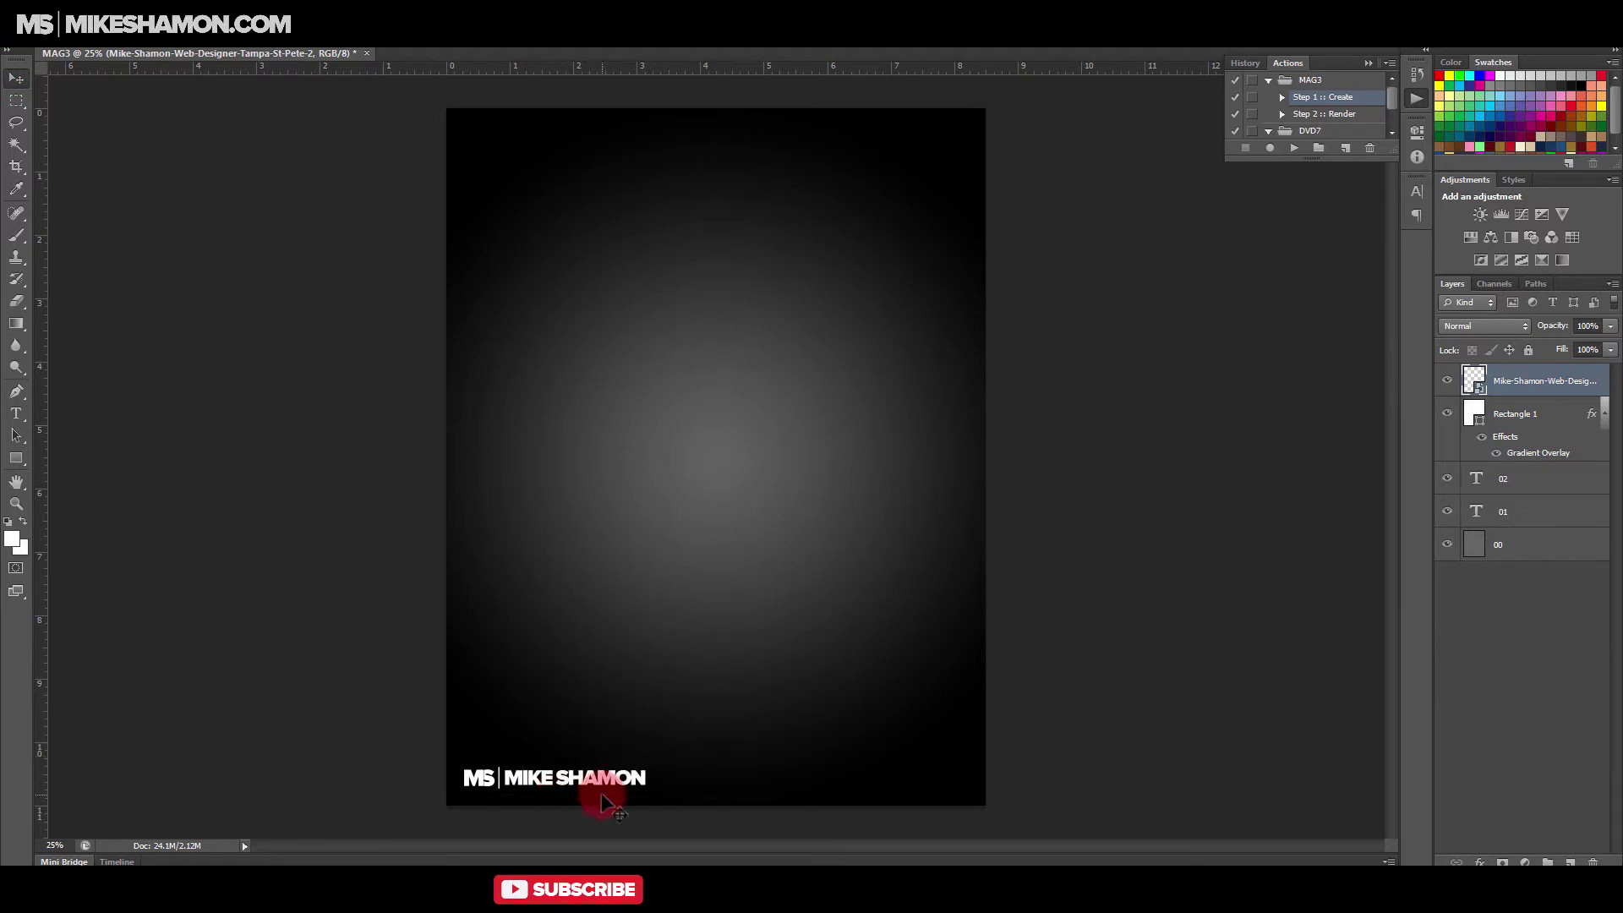
key(shift+Down)
key(shift+Down)
key(shift+Down)
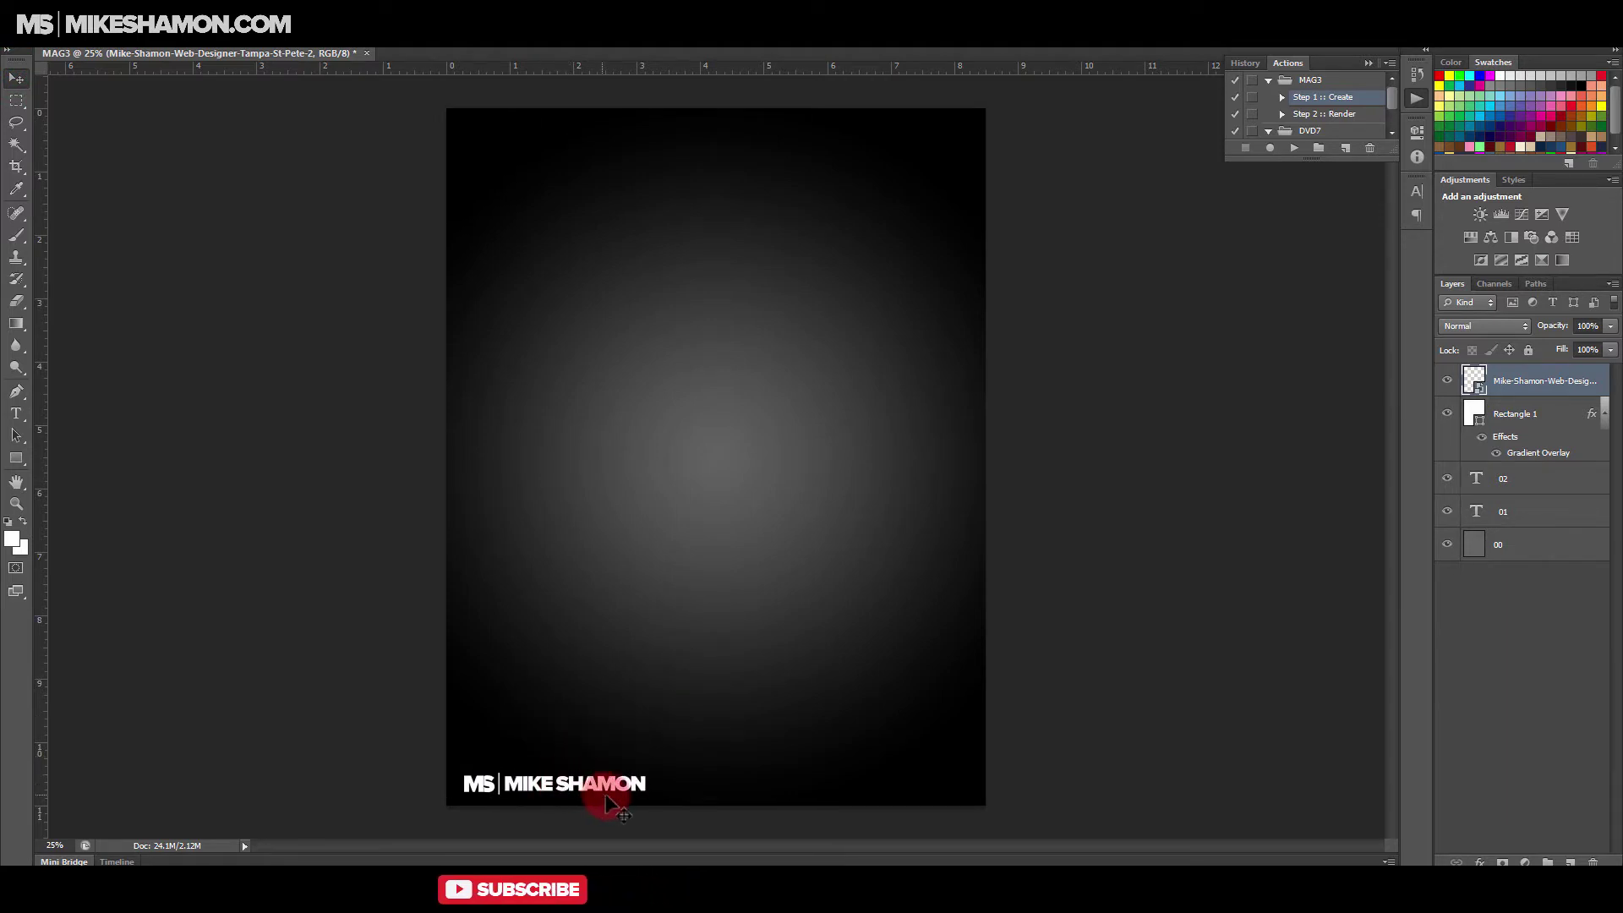
Step: Place the Work Online Formula logo image across the middle of the magazine cover
key(alt+Tab)
click(722, 286)
key(alt+Tab)
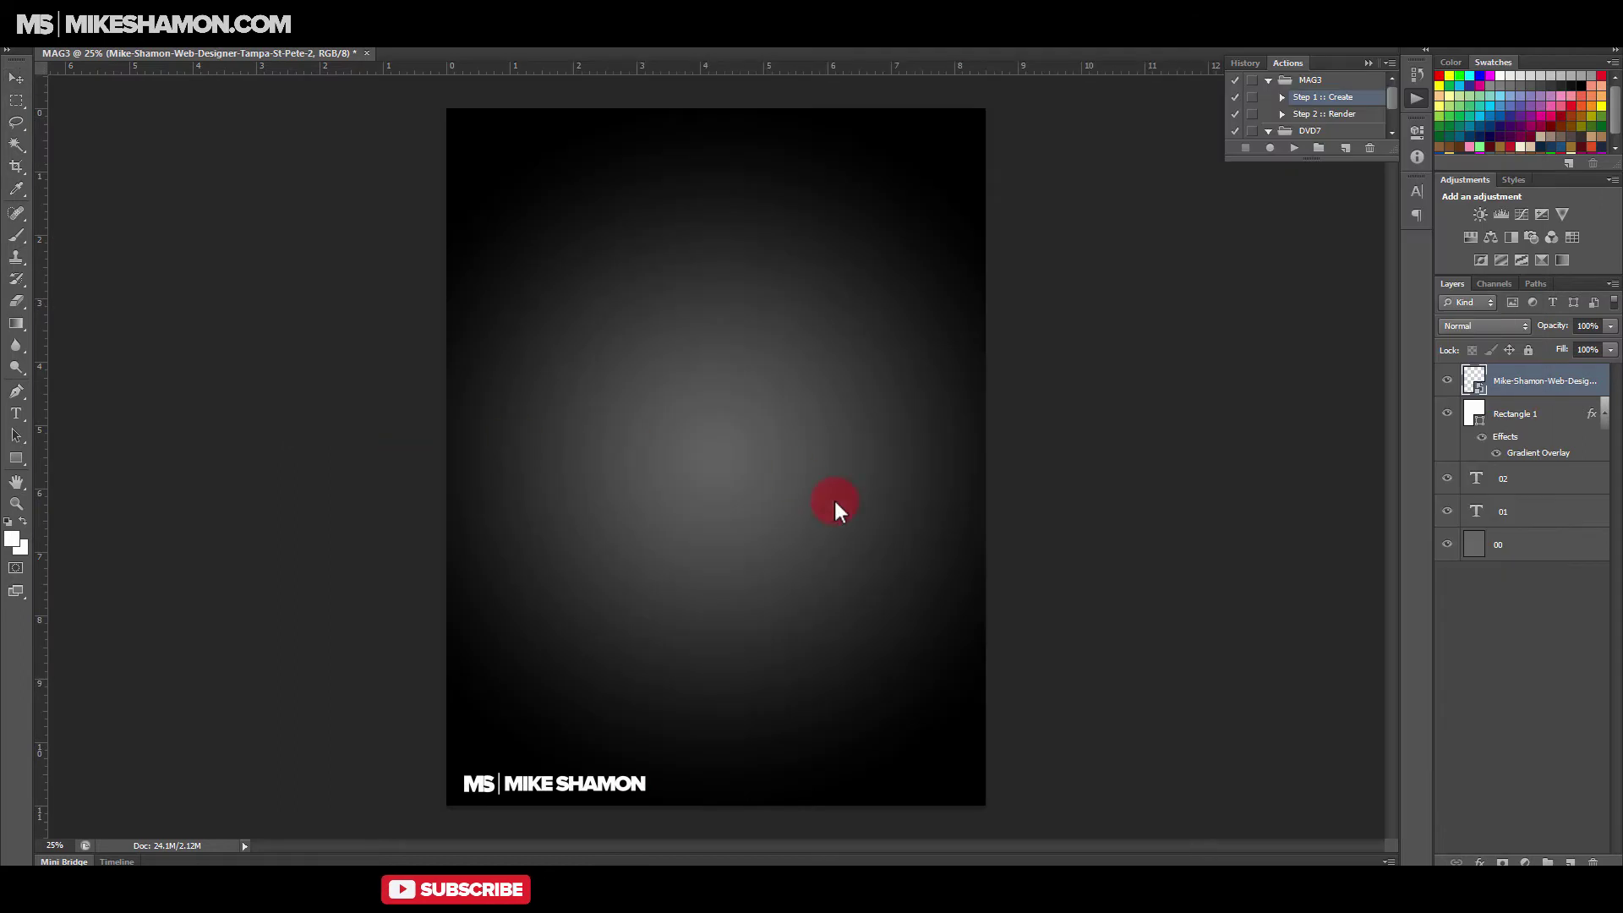
key(Return)
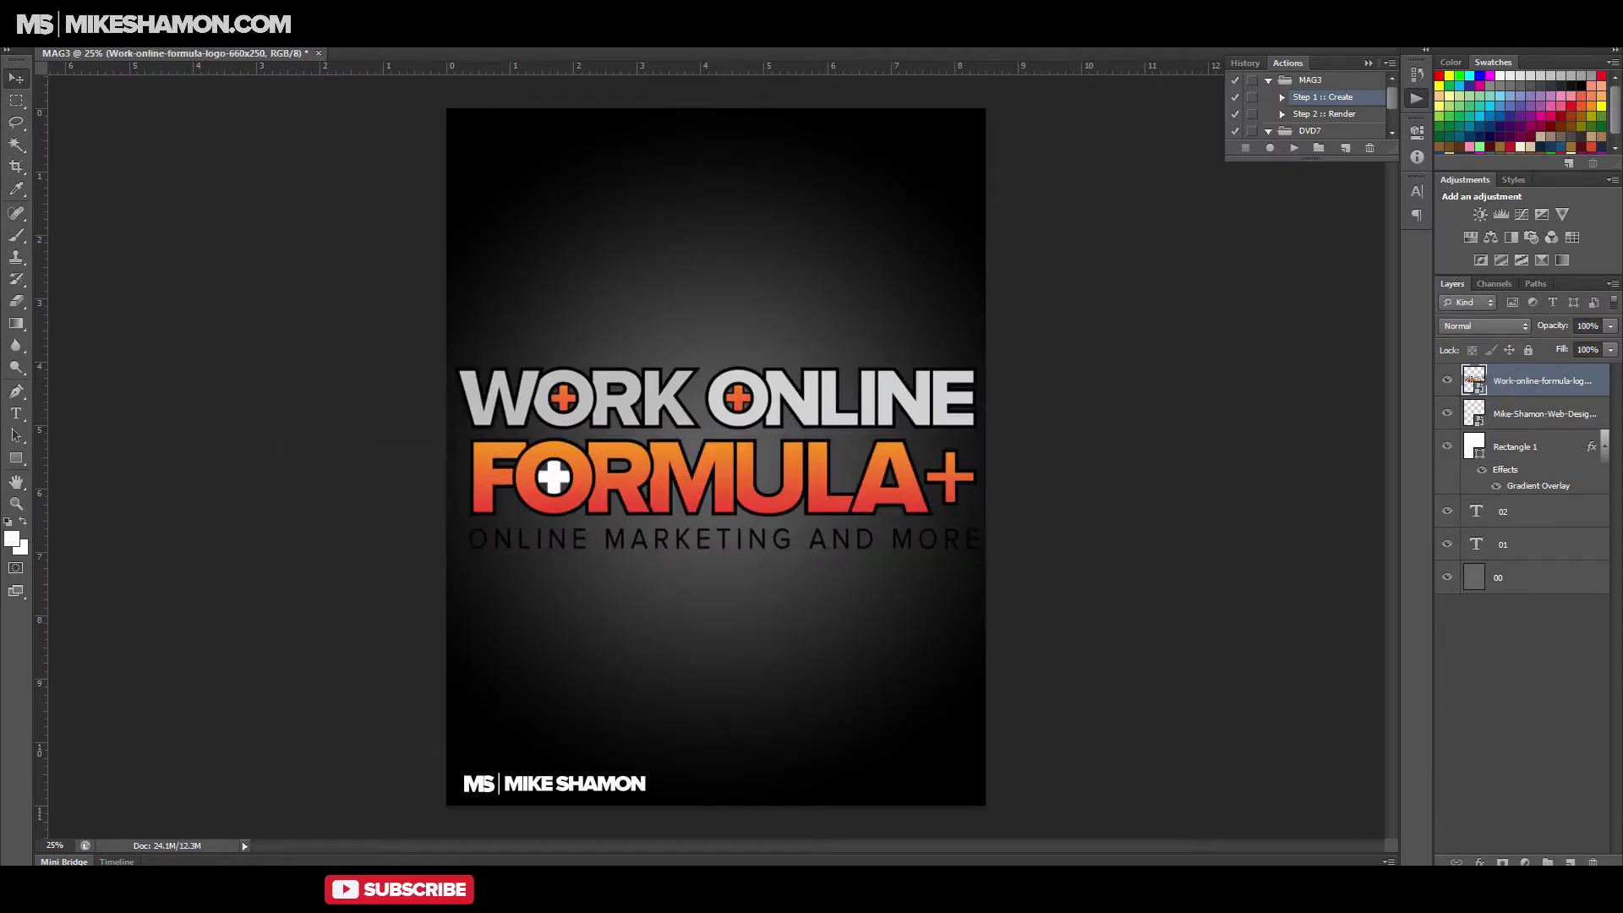
Step: Rasterize the Work Online Formula logo layer and delete the "Online Marketing and More" tagline beneath the logo
drag(457, 525, 1238, 621)
key(Delete)
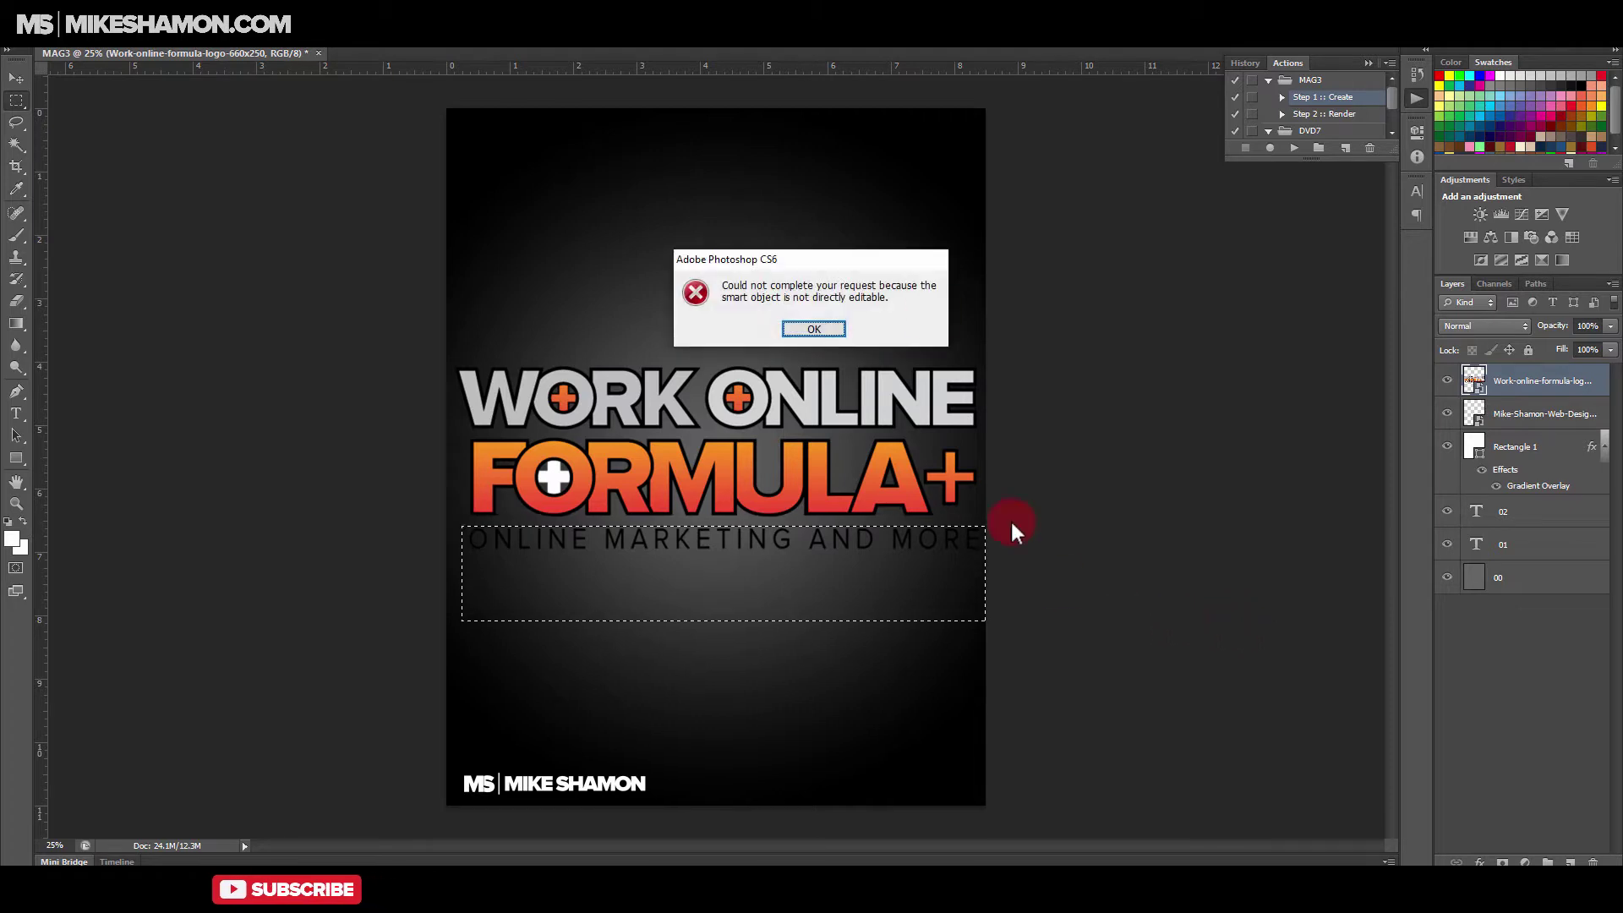
click(829, 332)
key(e)
click(795, 424)
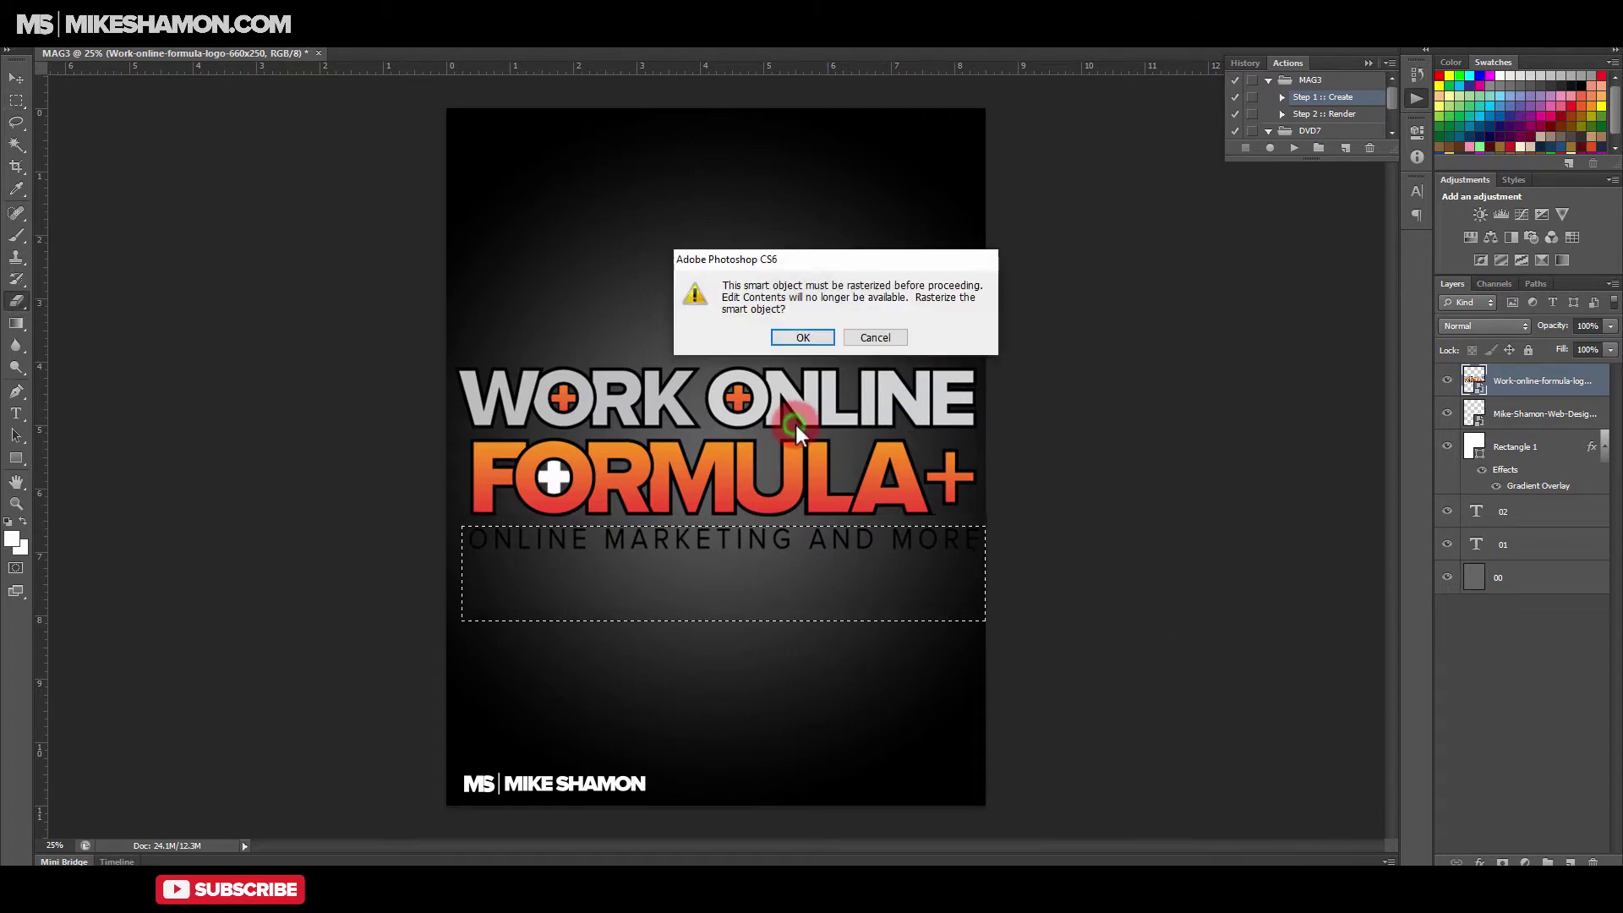
key(Return)
key(Delete)
key(ctrl+d)
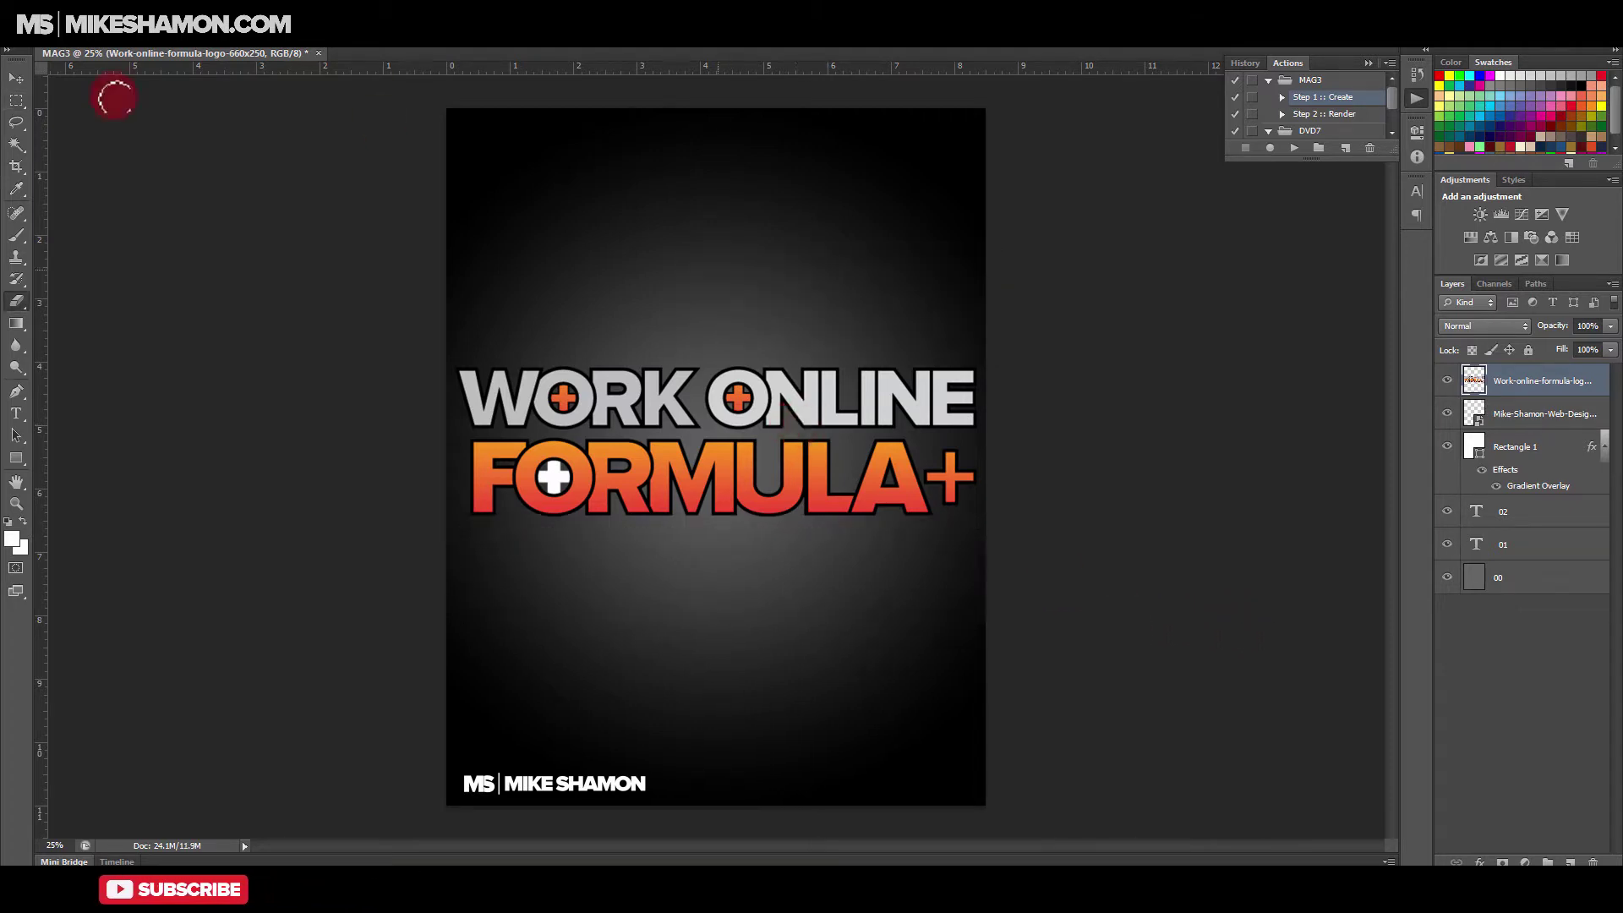
Step: Scale the Work Online Formula logo down proportionally to about 6.2 inches wide, keeping it horizontally centered on the cover
click(997, 386)
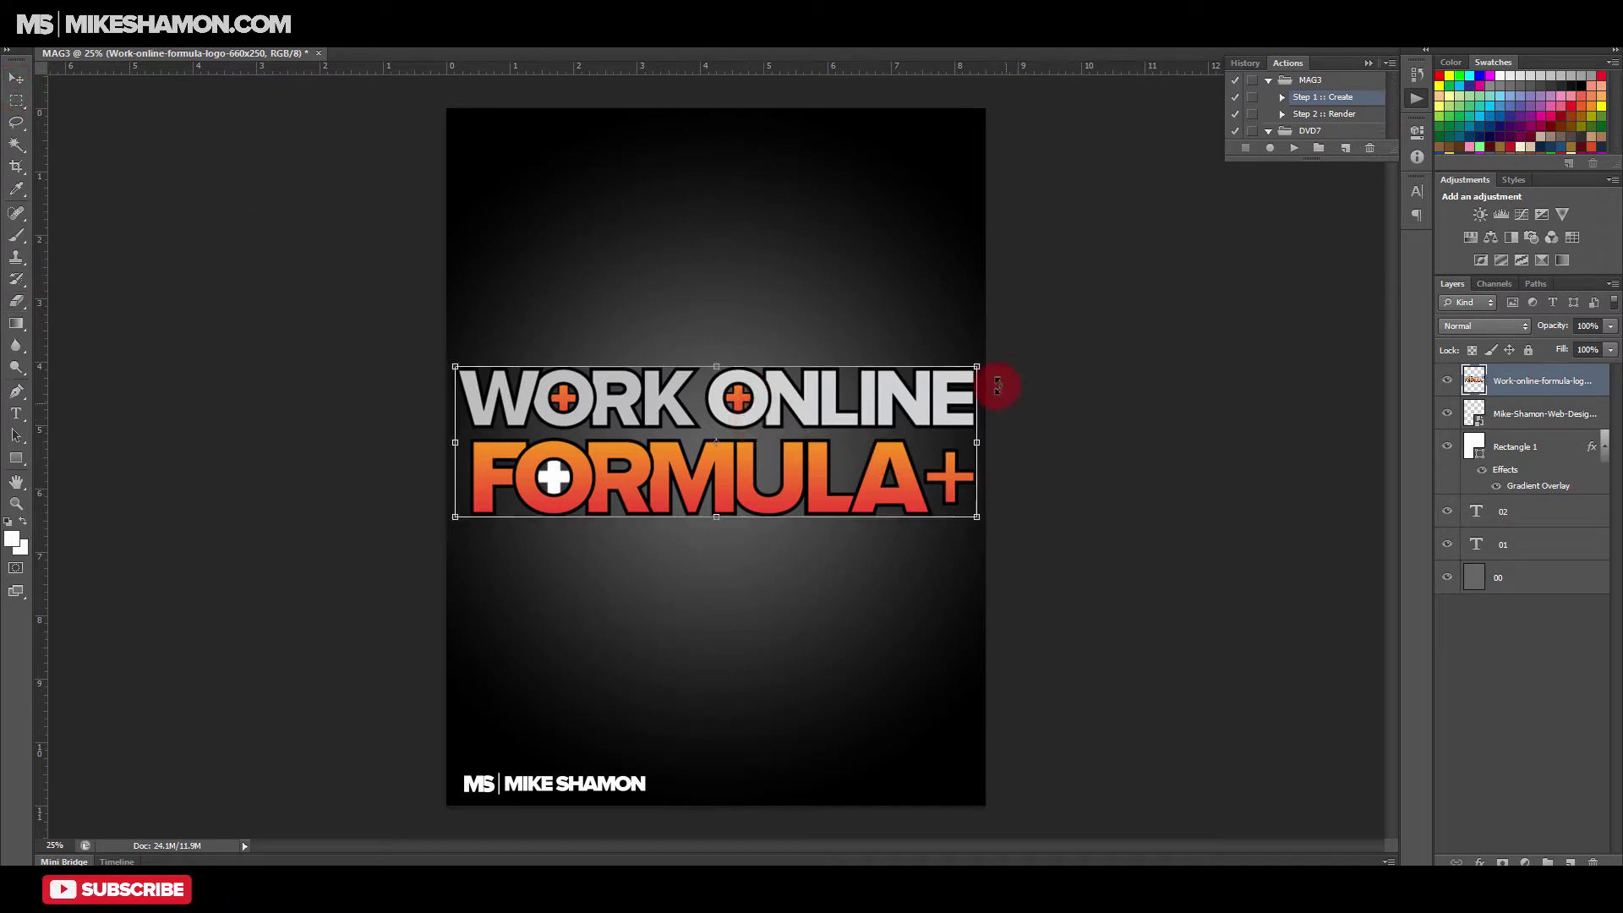
drag(978, 369, 884, 411)
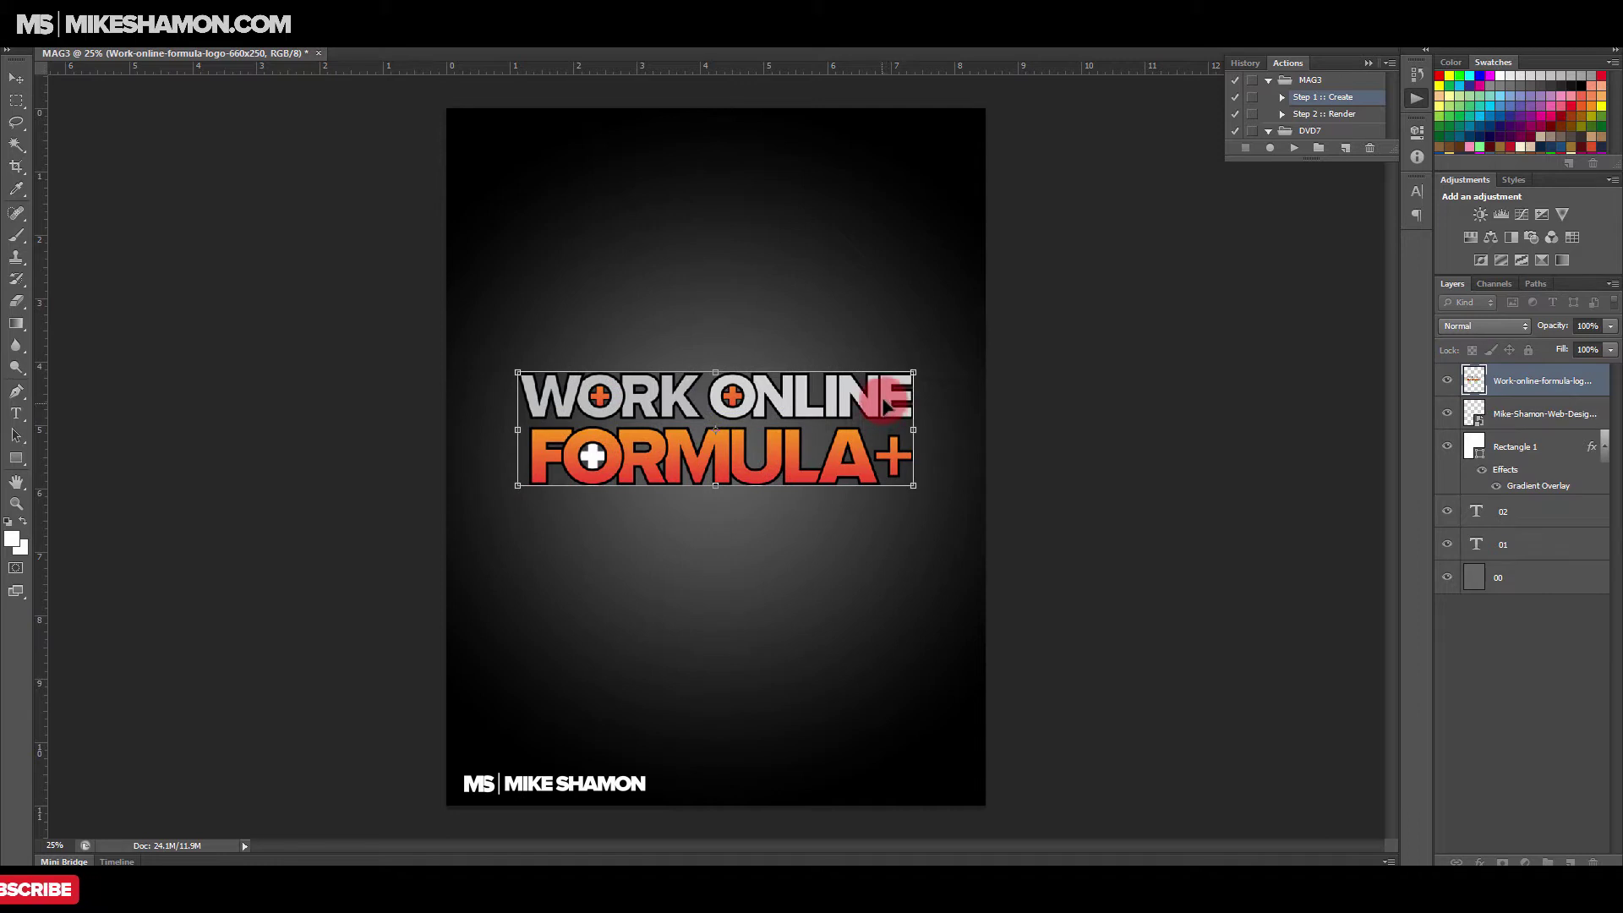
key(Return)
click(1589, 385)
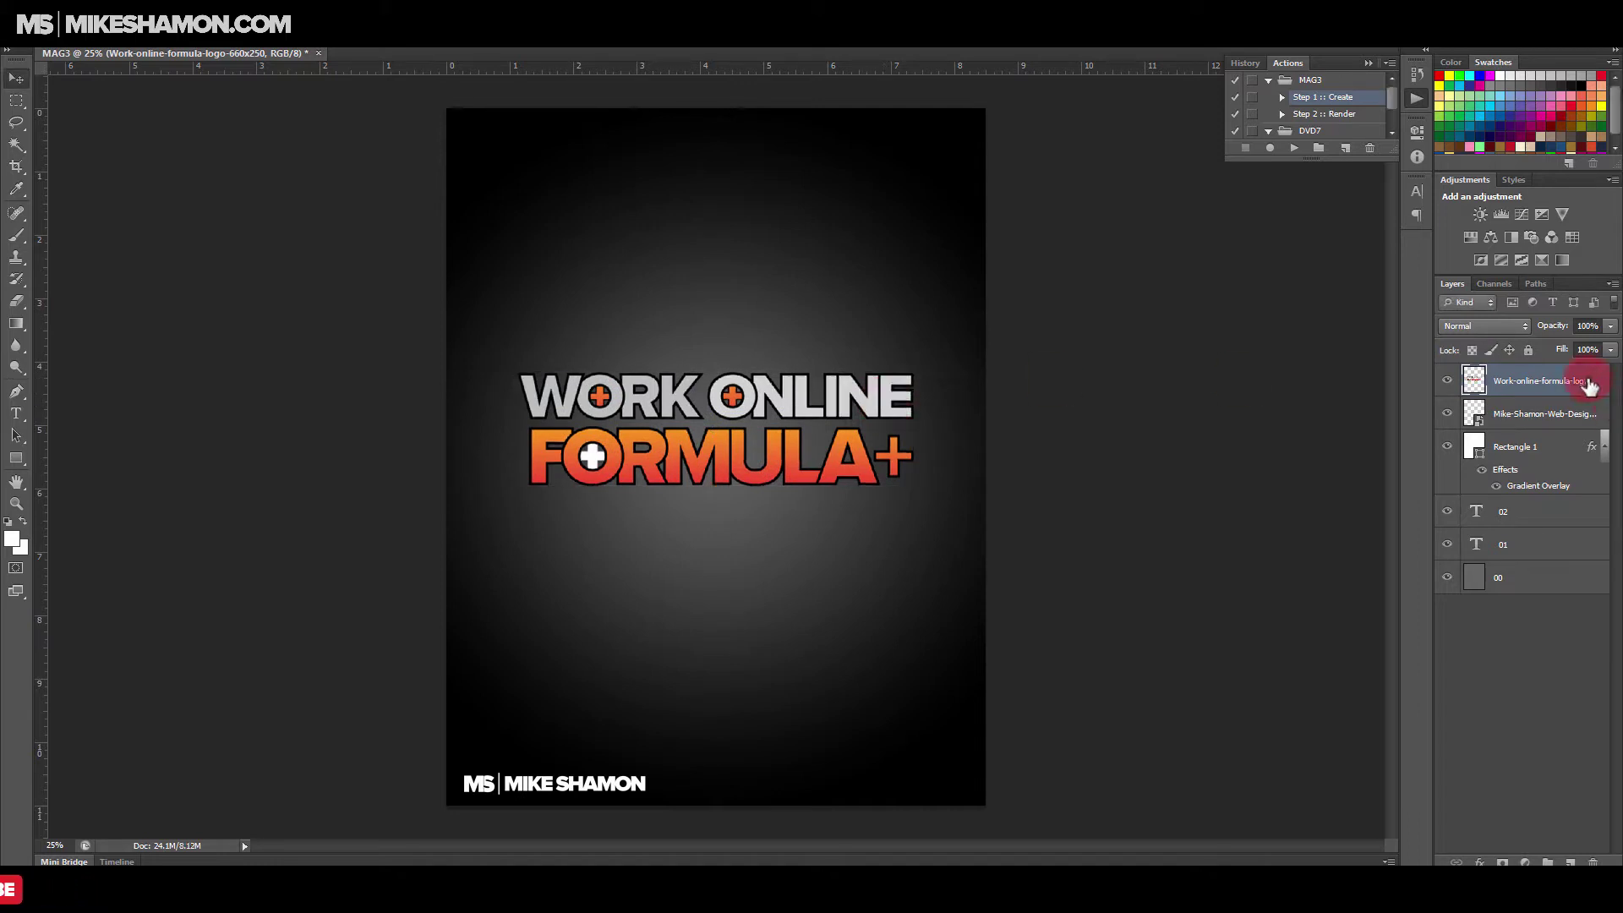
click(1603, 403)
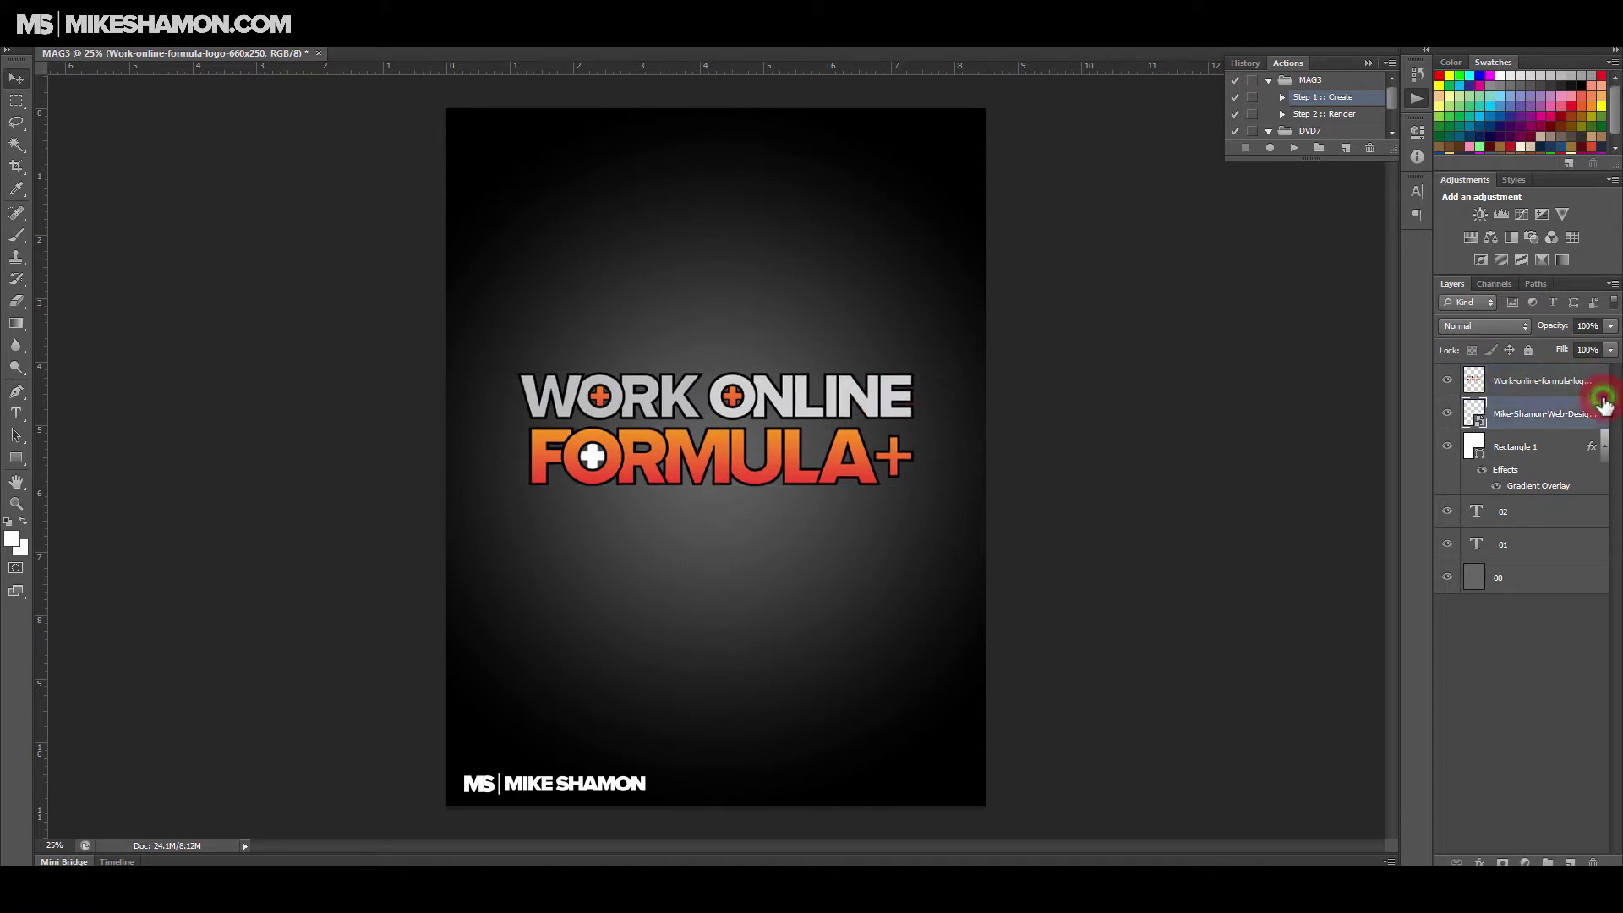
double_click(1606, 397)
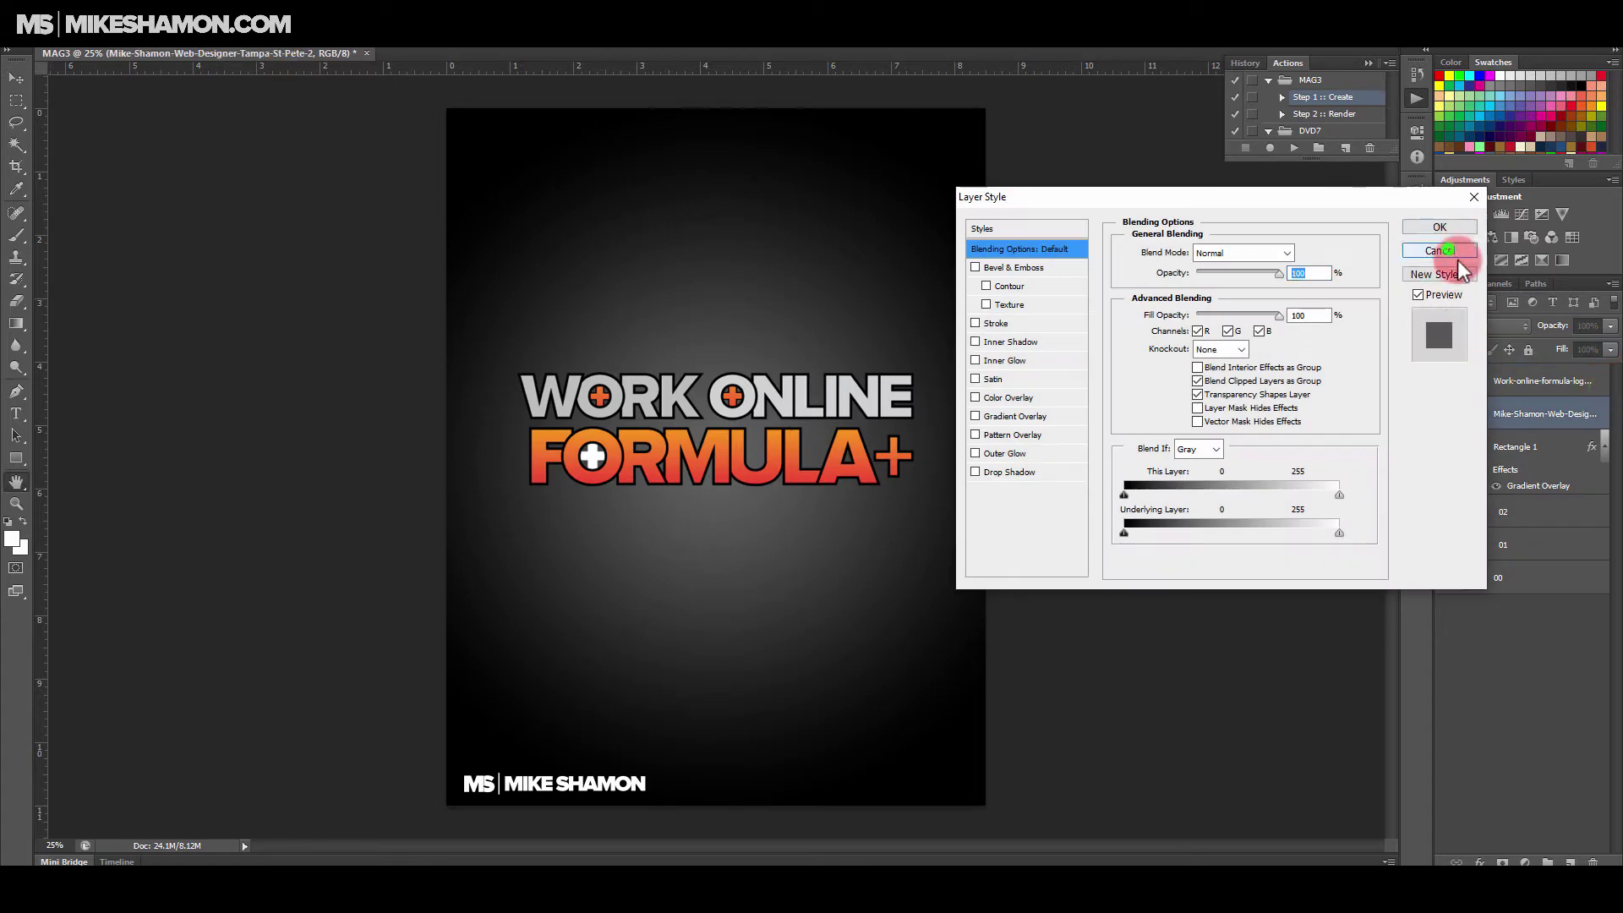
click(1439, 251)
double_click(1594, 381)
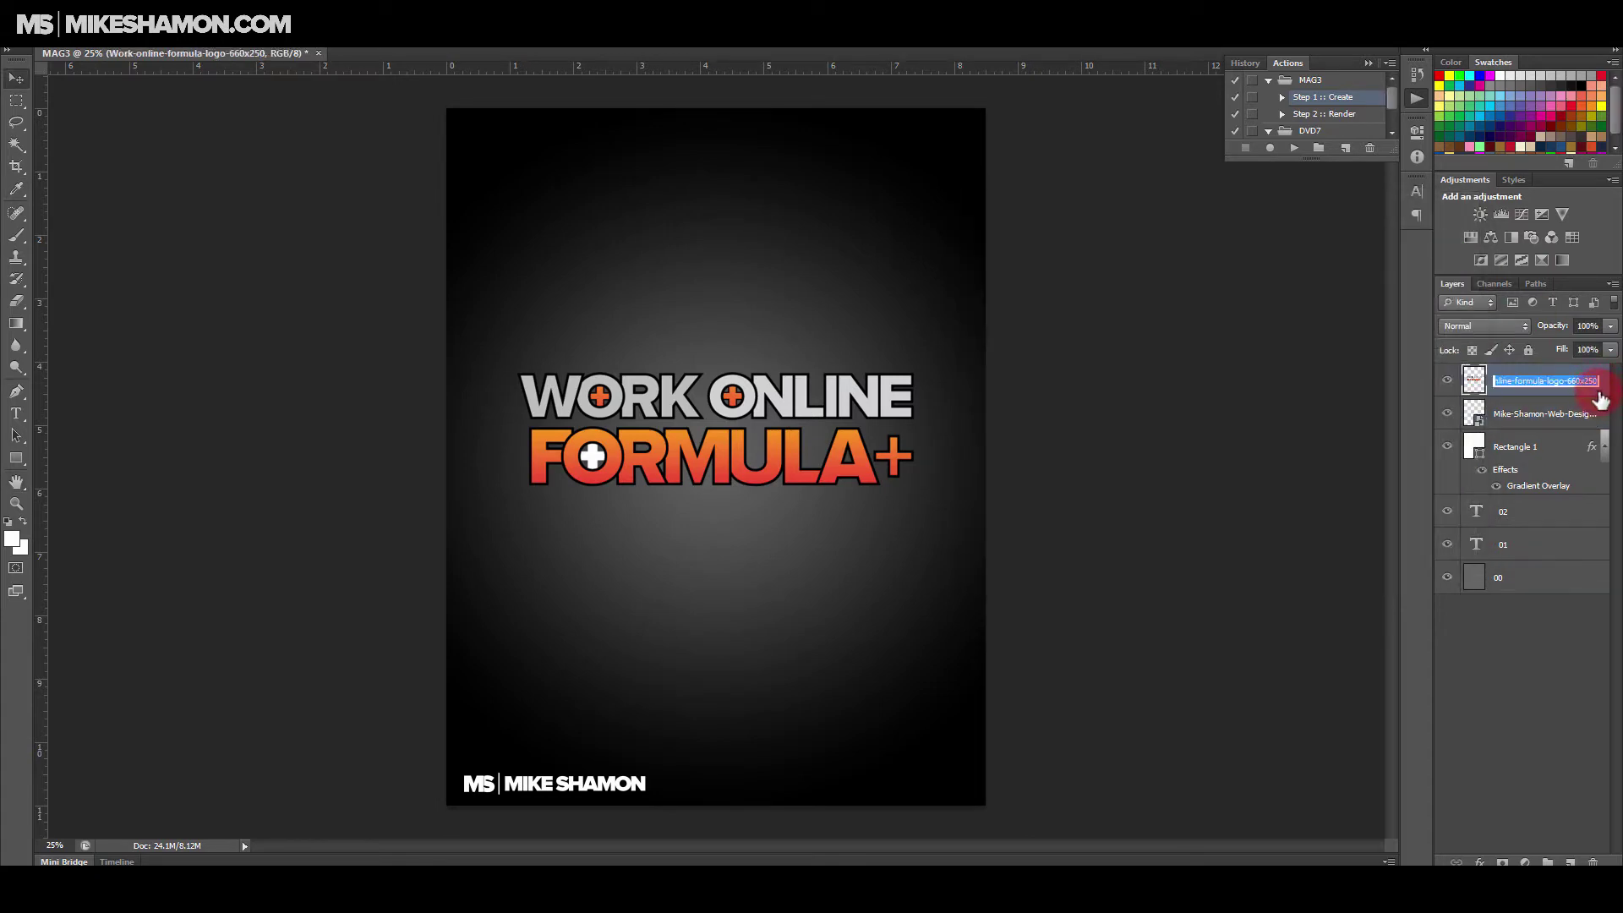
Step: Add a drop shadow with 1 px distance and about 131 px size to the Work Online Formula logo layer
double_click(1602, 400)
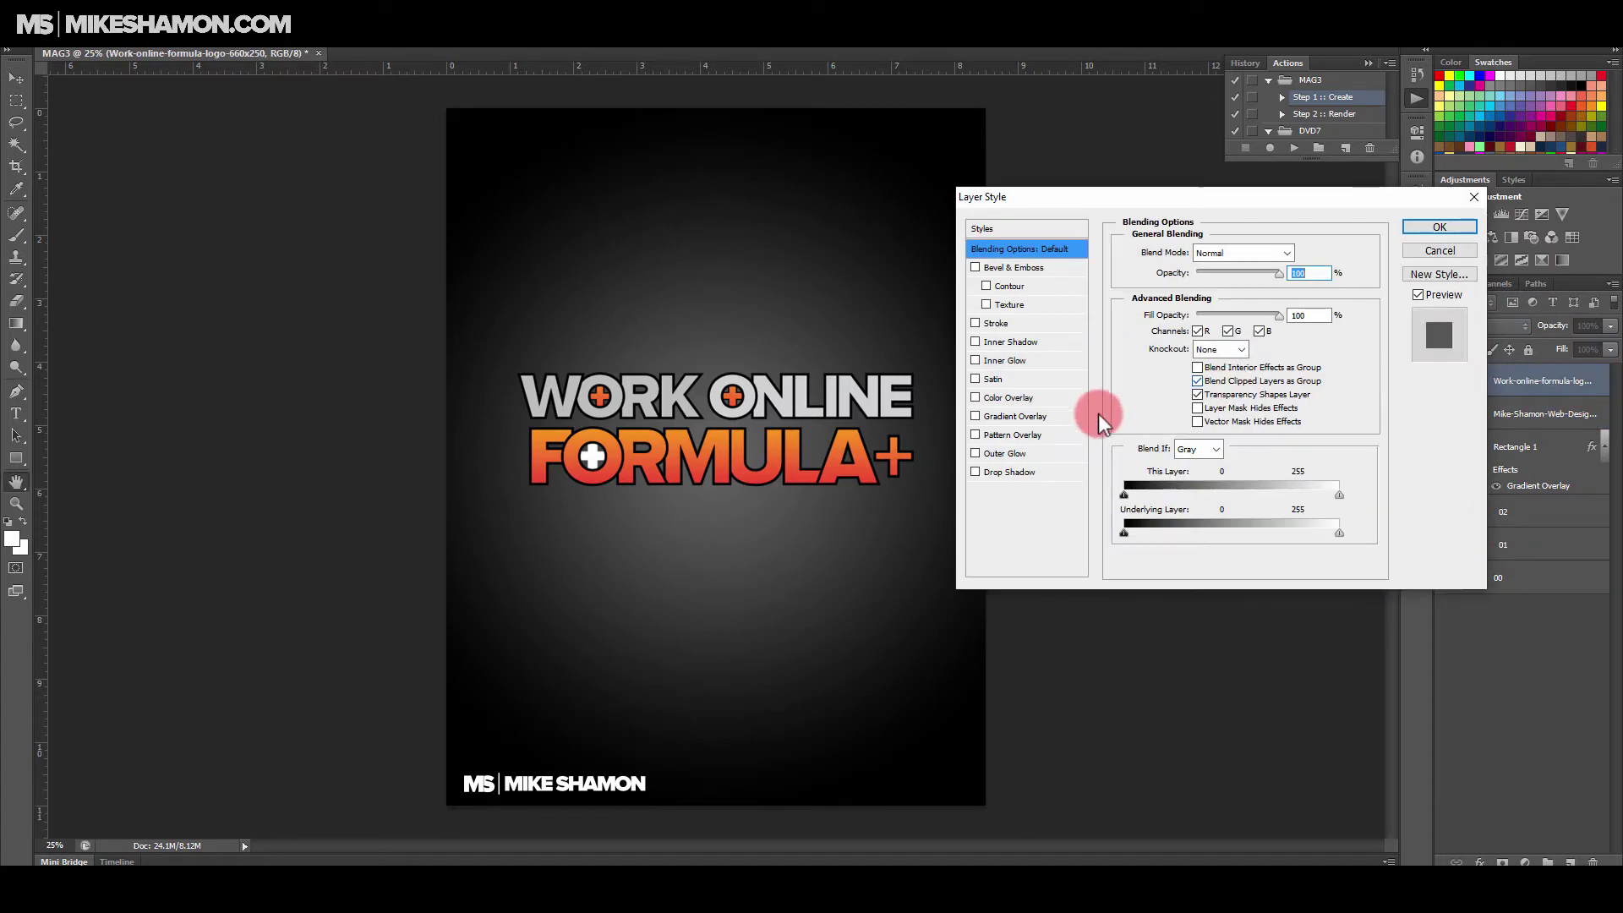
click(1061, 474)
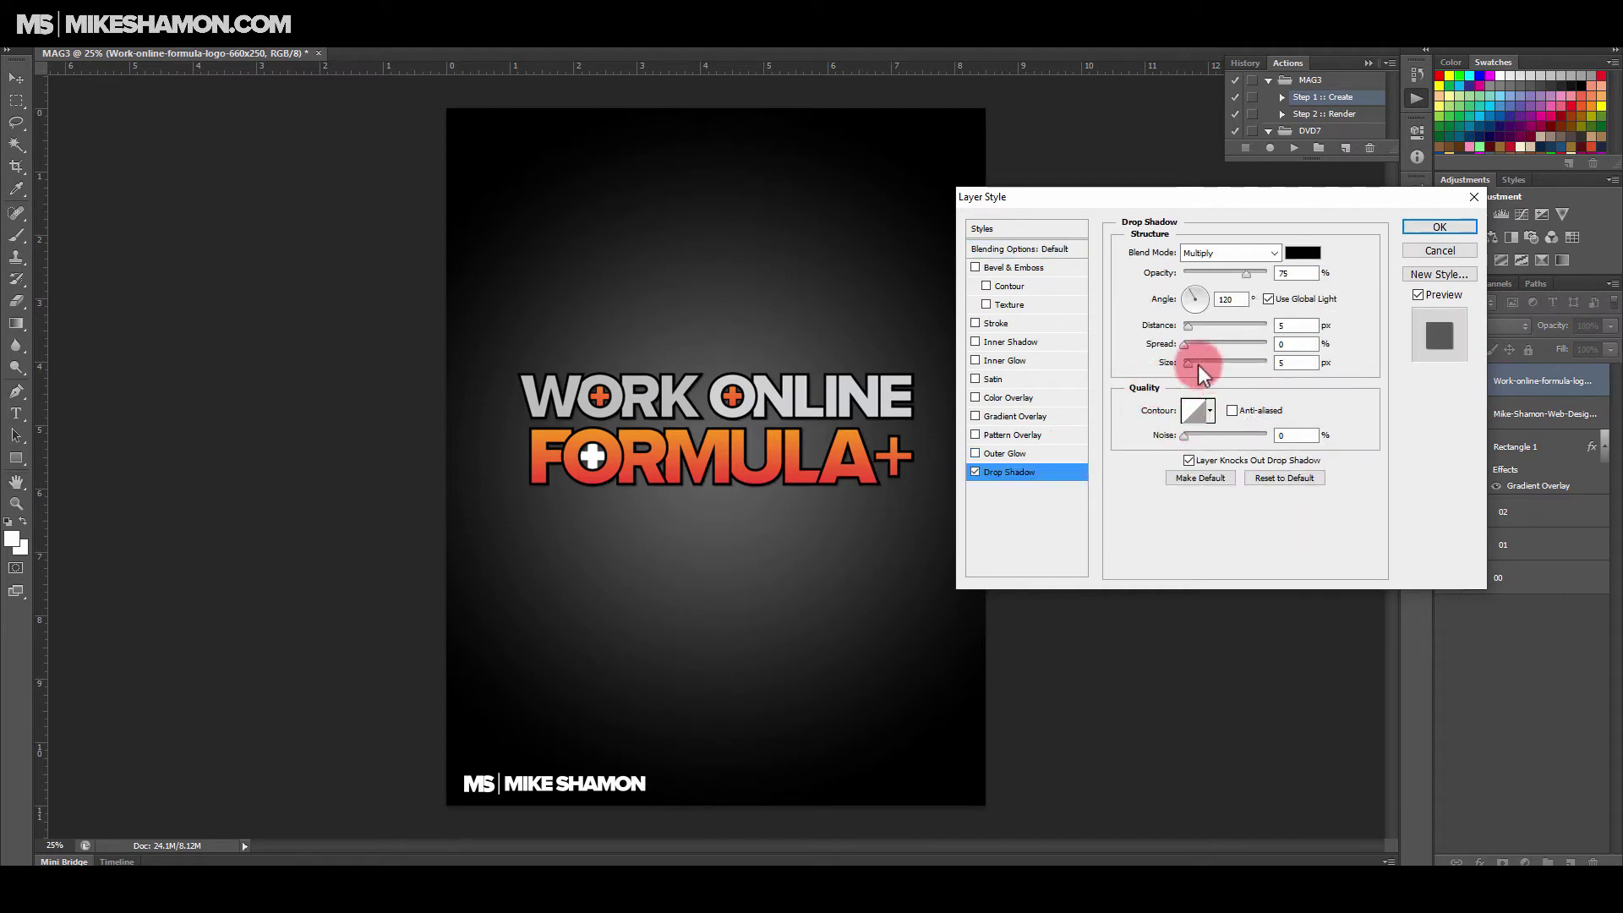
mouse_move(1193, 363)
mouse_down()
mouse_move(1216, 364)
mouse_move(1186, 346)
mouse_up()
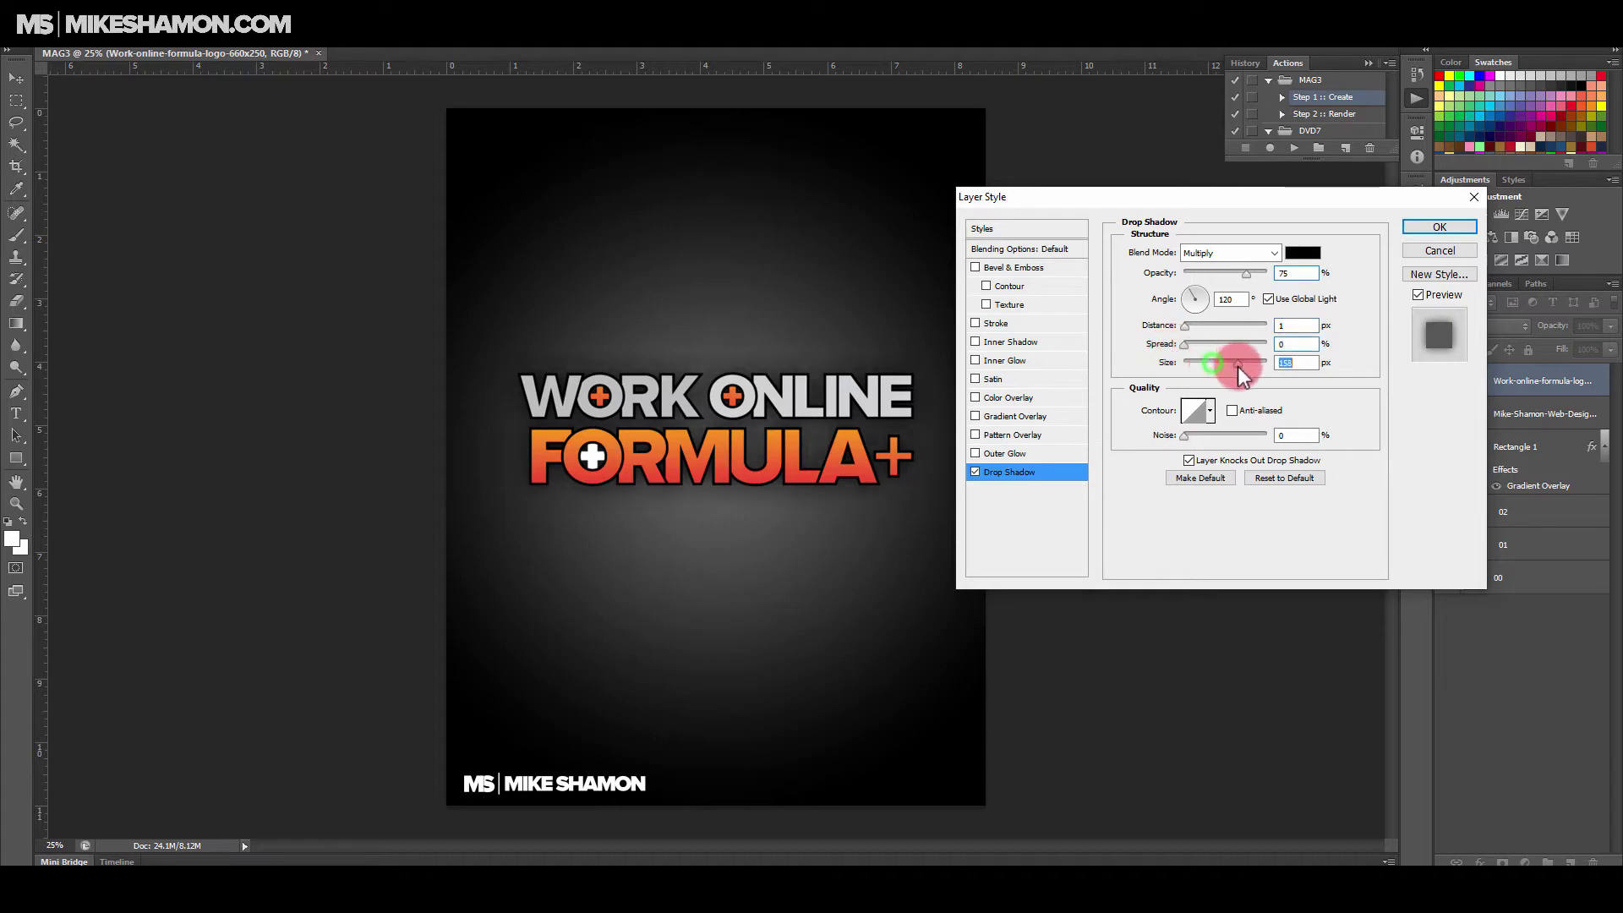
drag(1230, 374, 1231, 365)
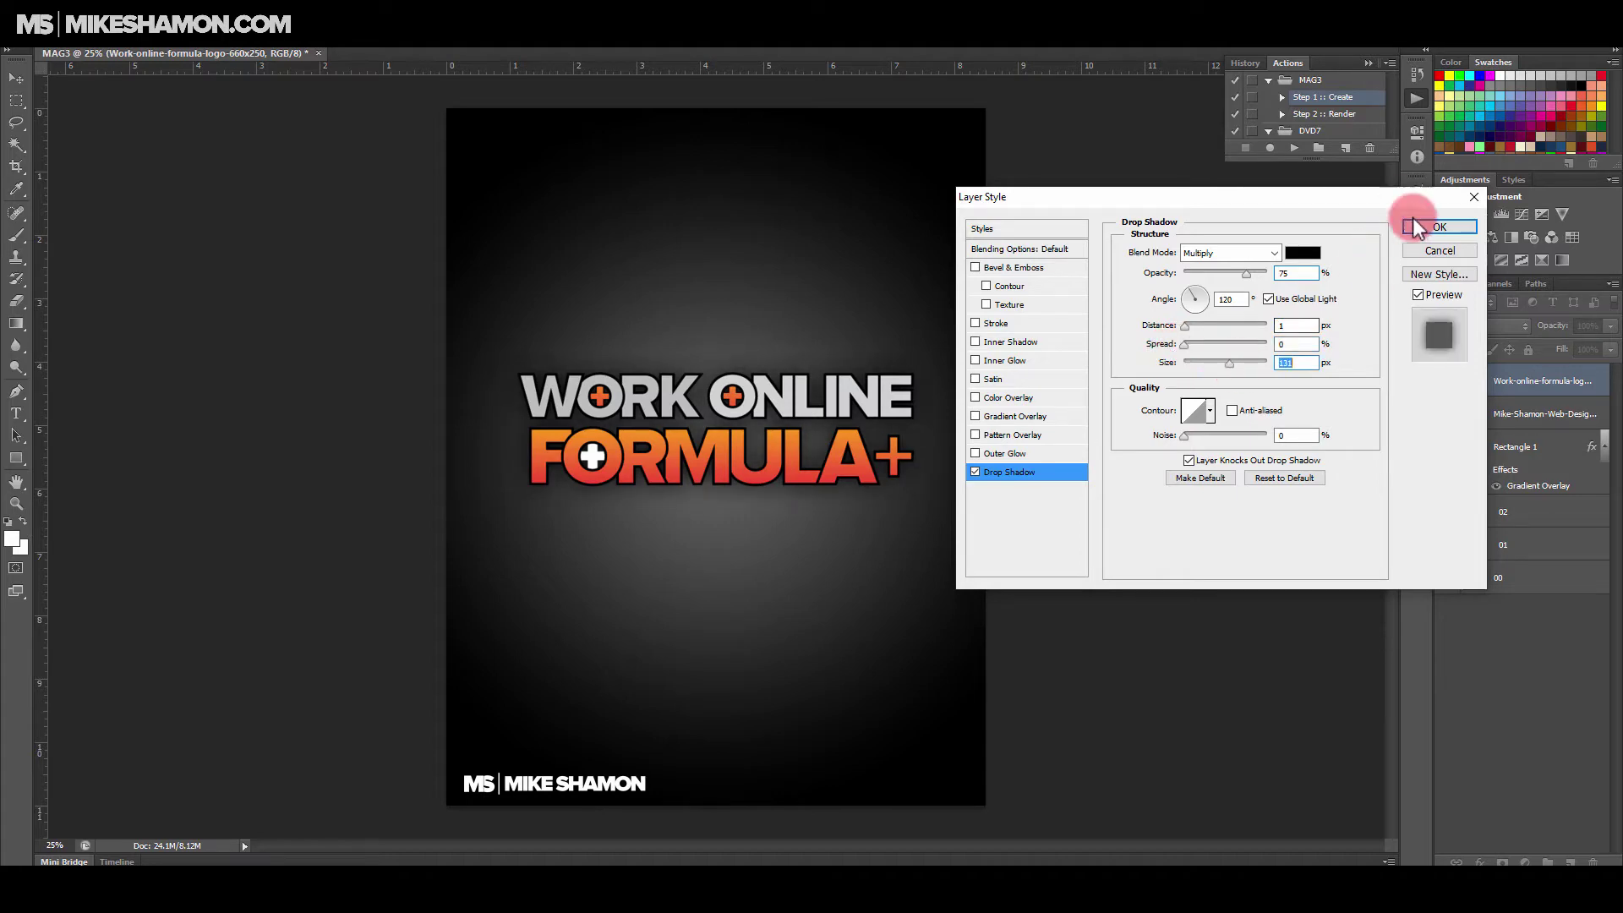
click(1438, 227)
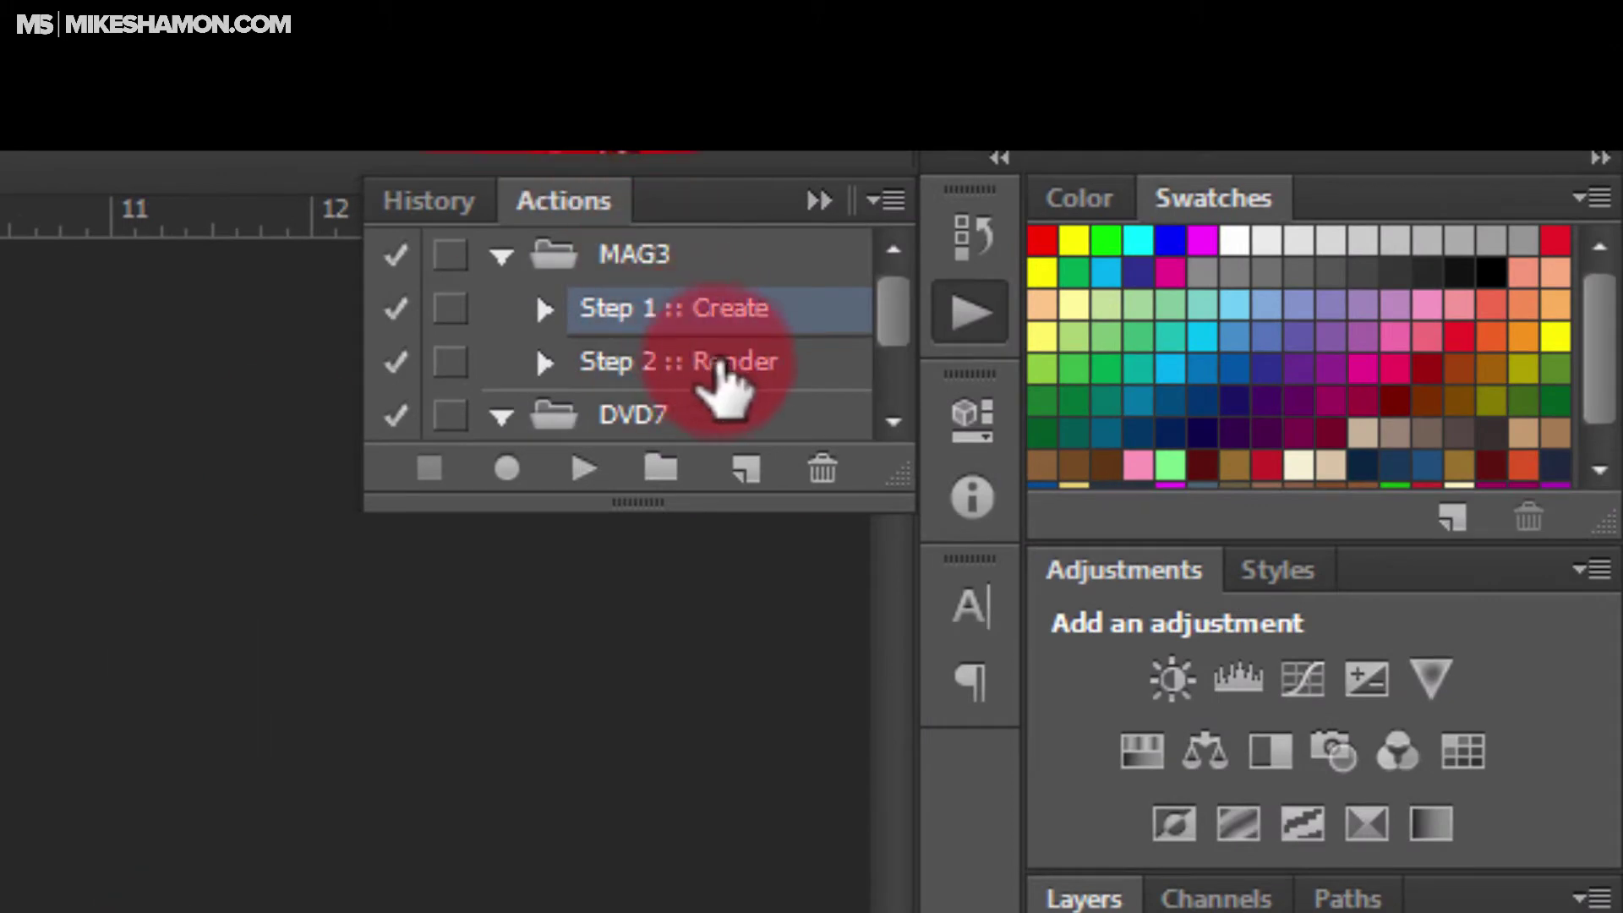
Step: Run the MAG3 Step 2 :: Render action and hide the white background layer of the rendered magazine
click(733, 365)
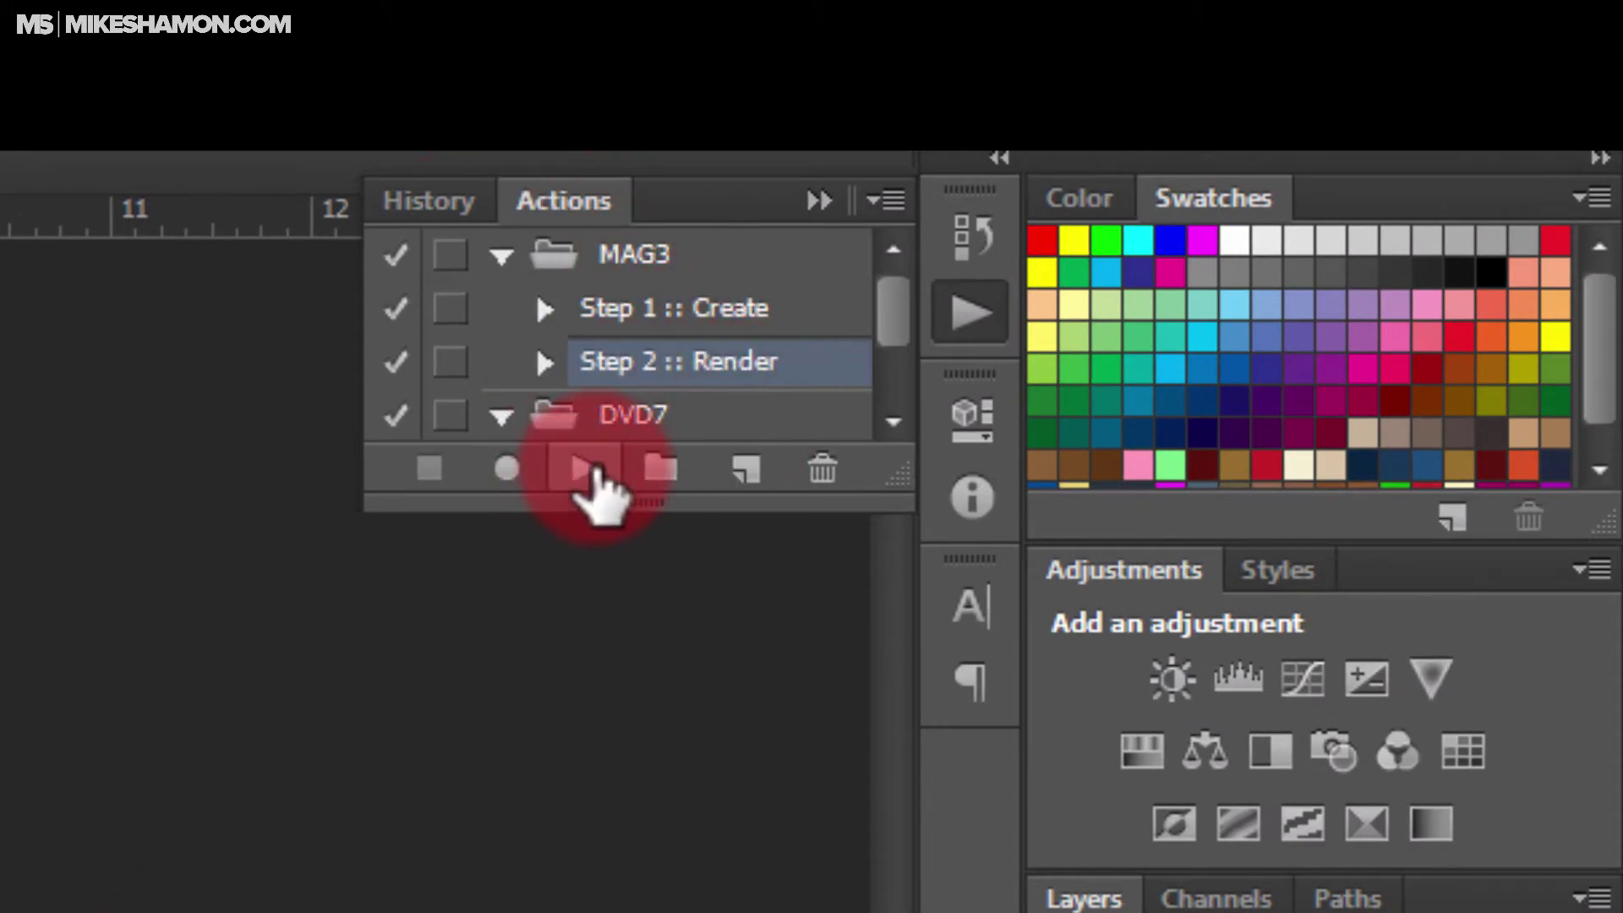
click(591, 470)
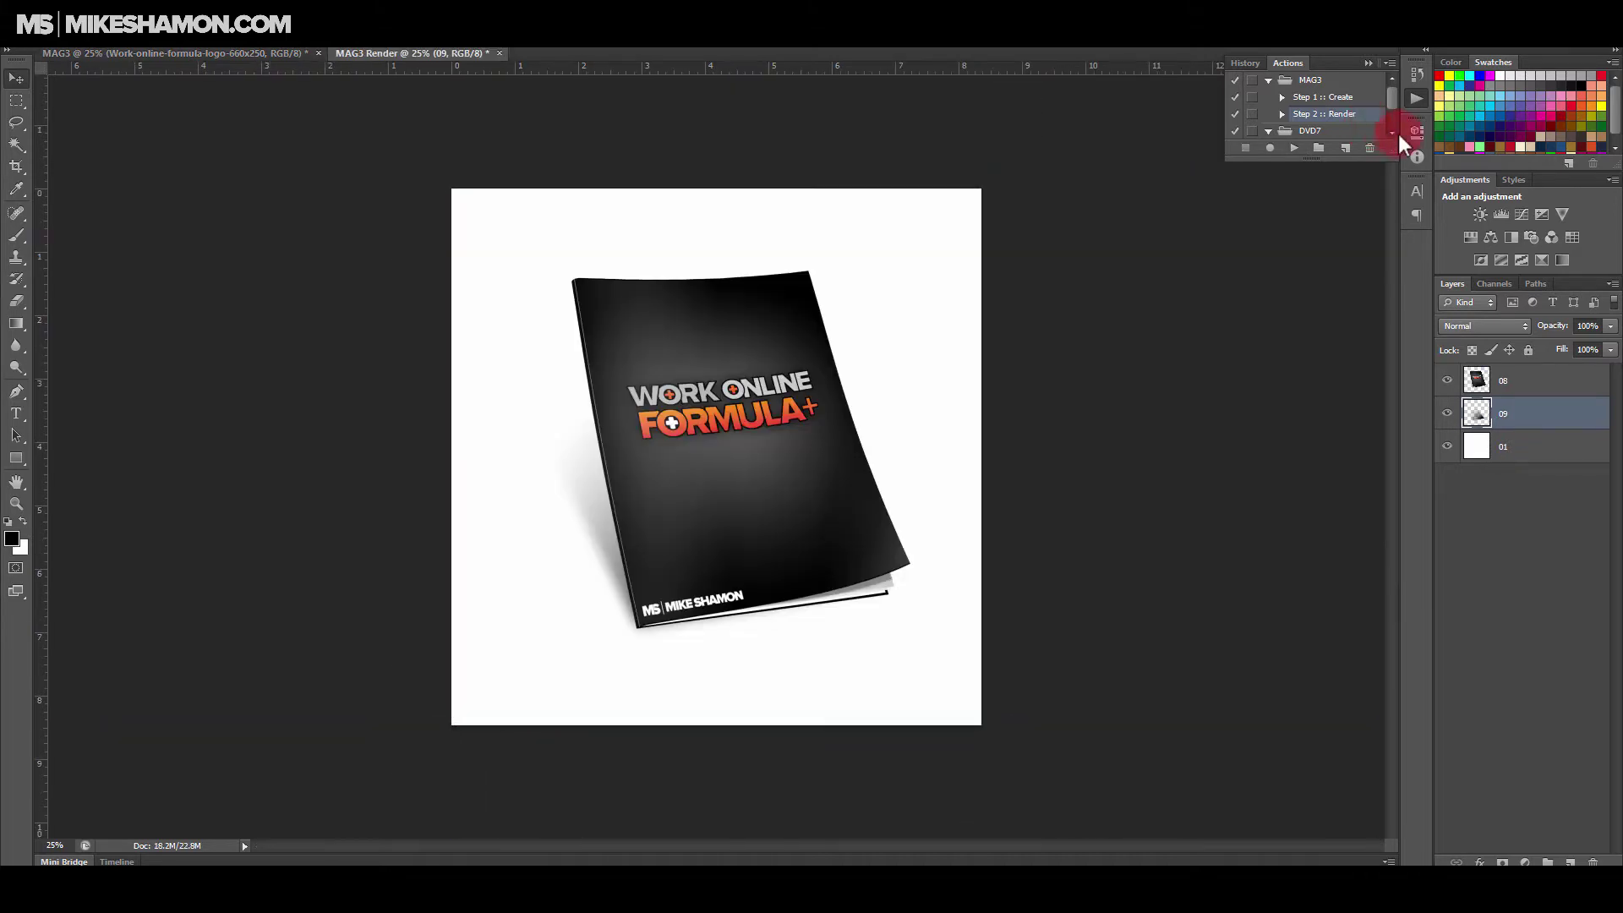
click(1446, 448)
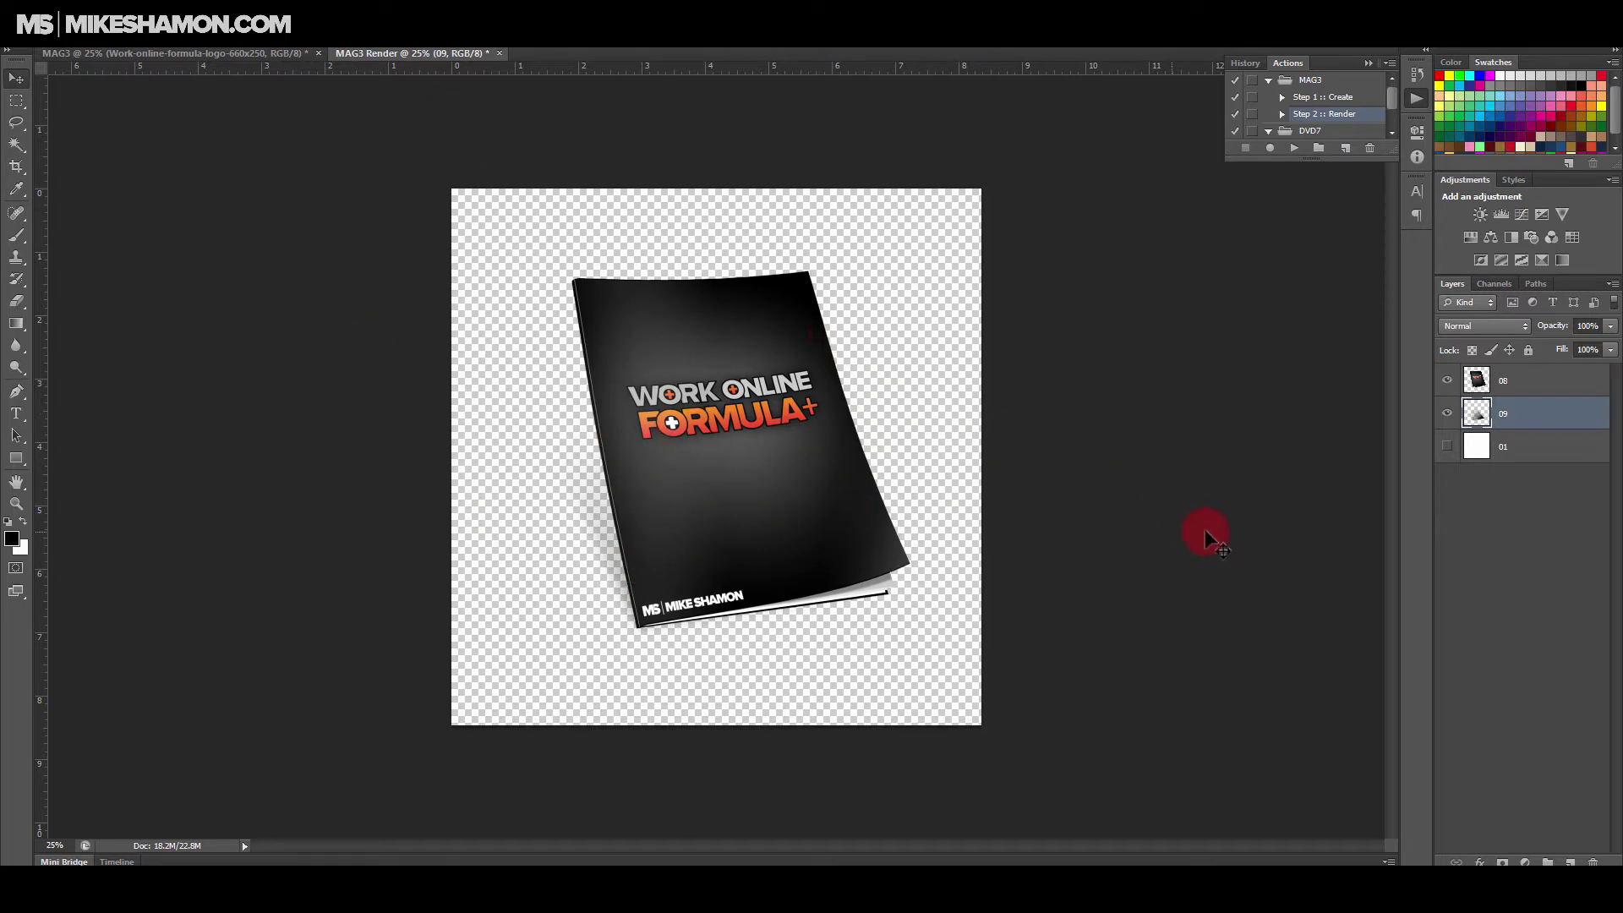
Step: Collapse the MAG3 action set and run the Step 1 :: Create action from the DVD7 set
click(260, 48)
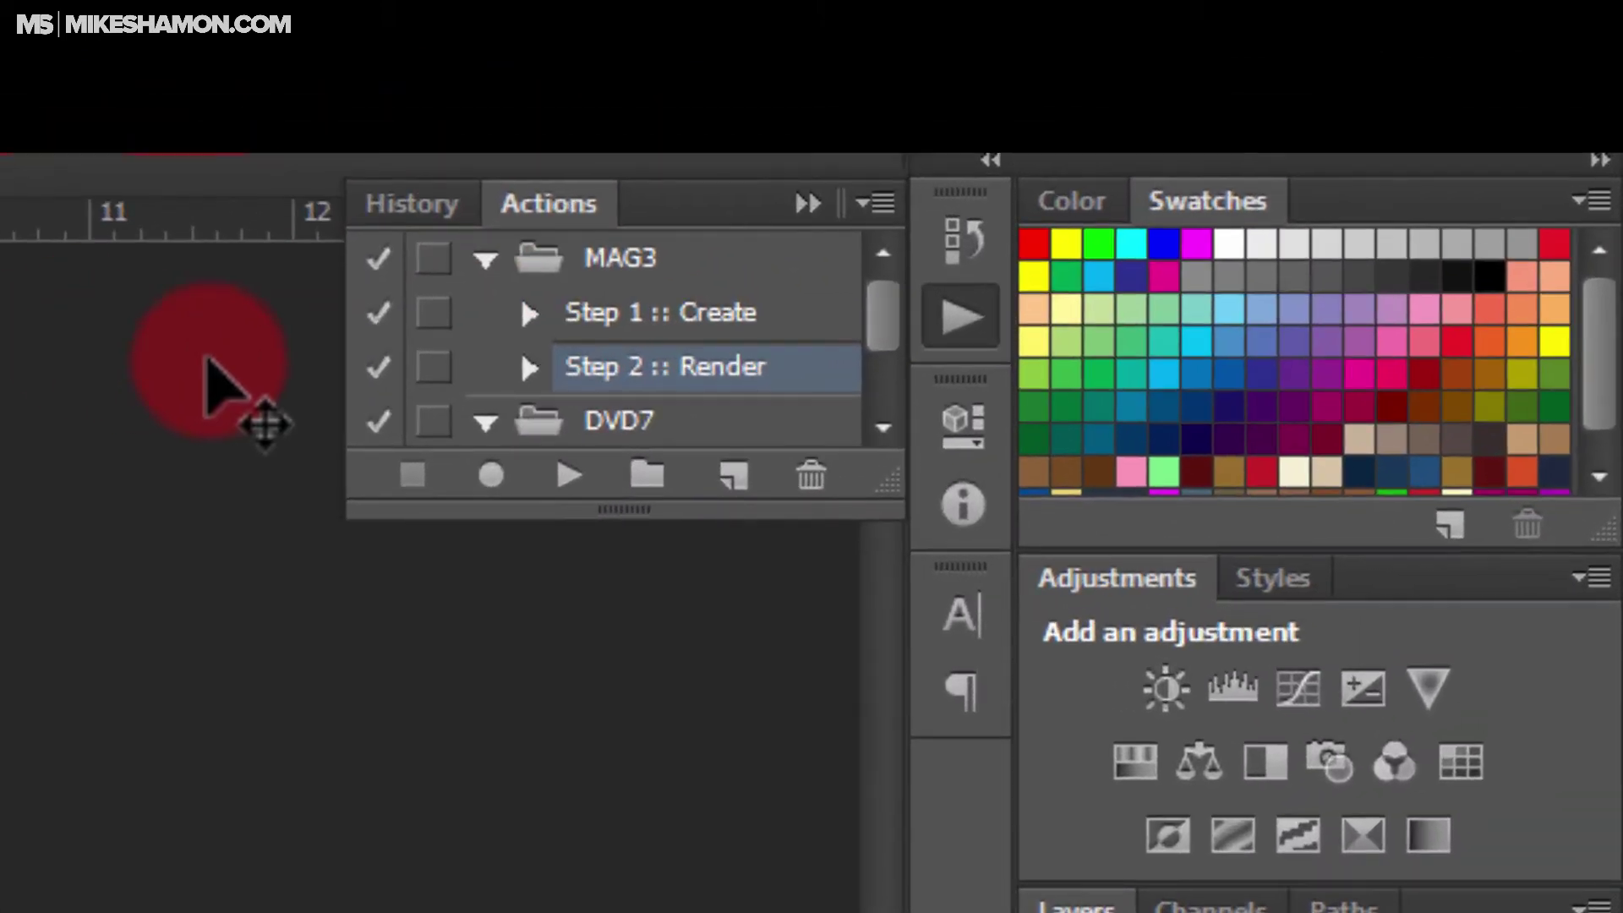
click(538, 247)
click(684, 318)
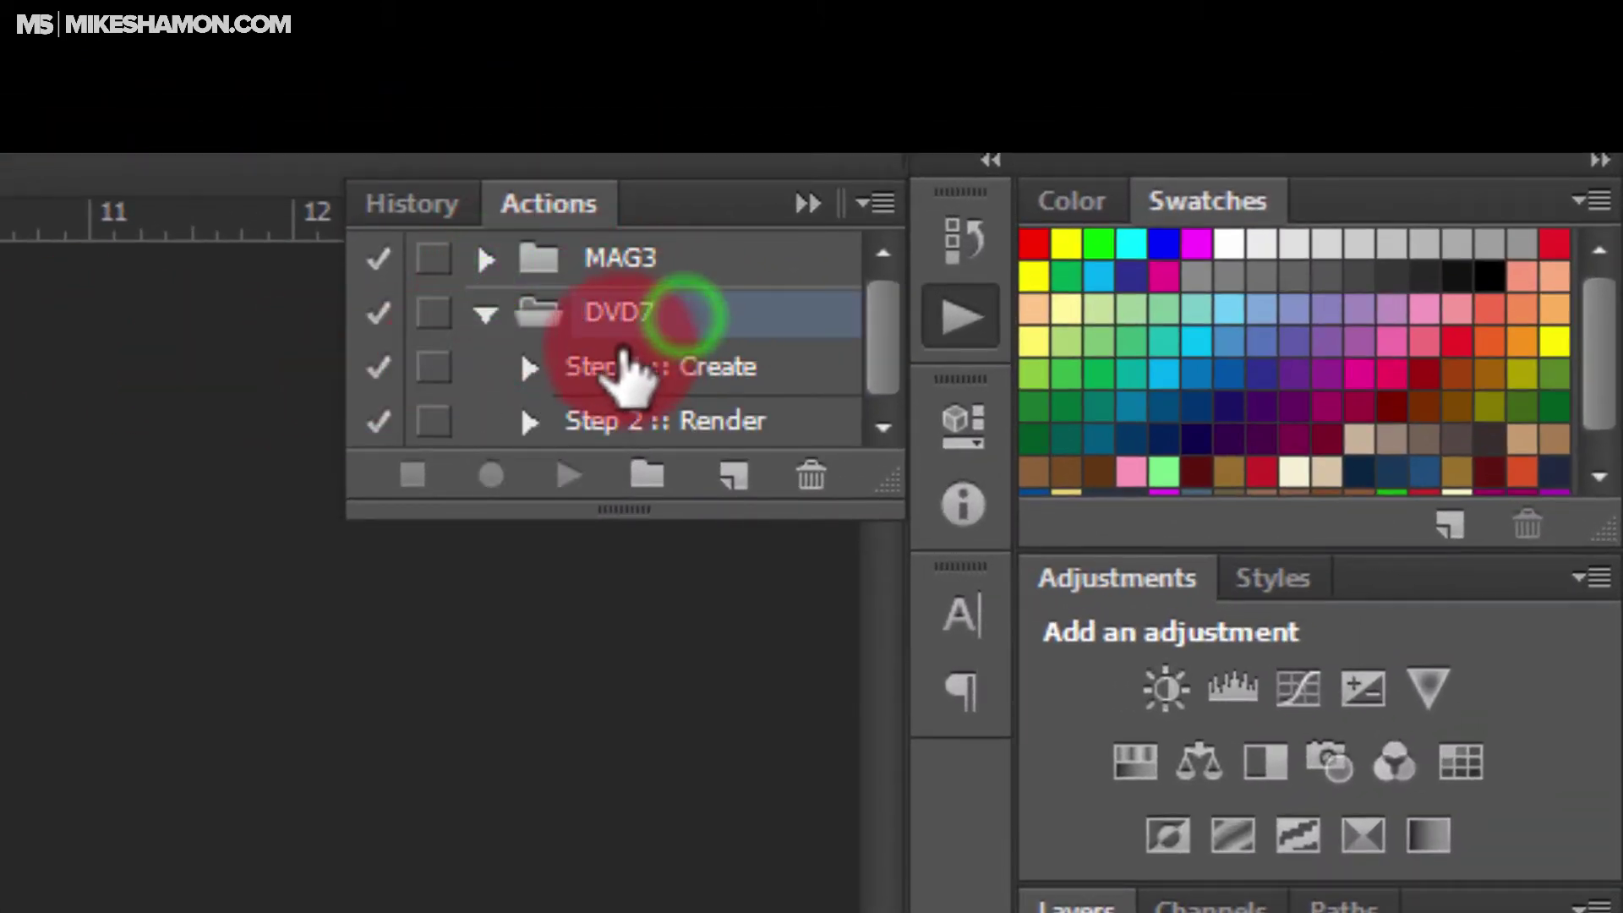
click(740, 365)
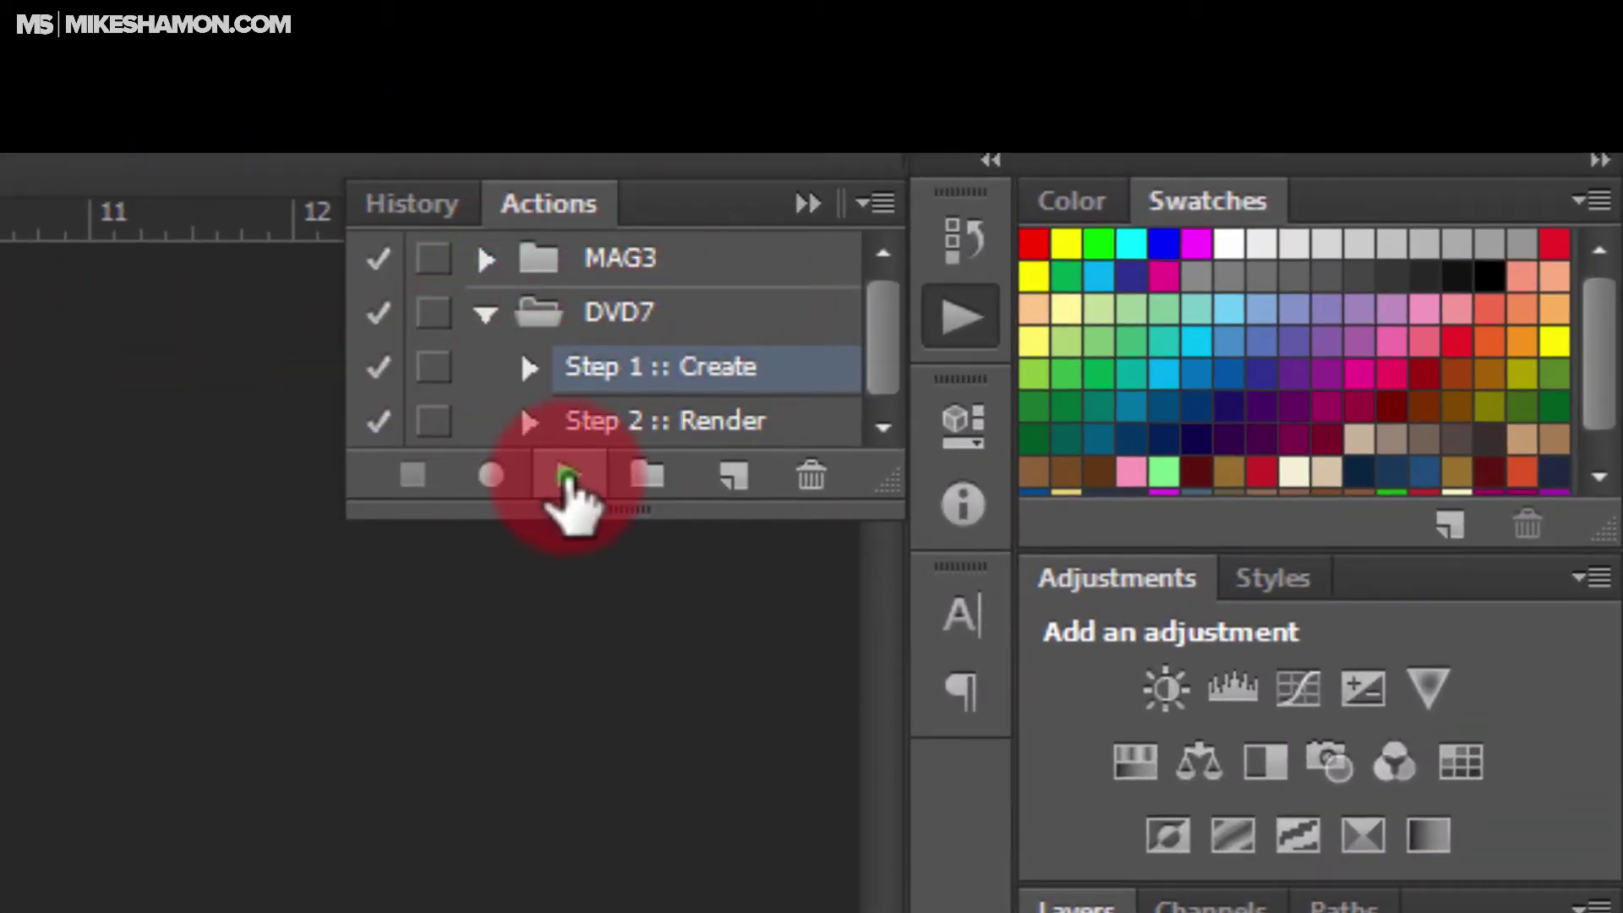
click(568, 475)
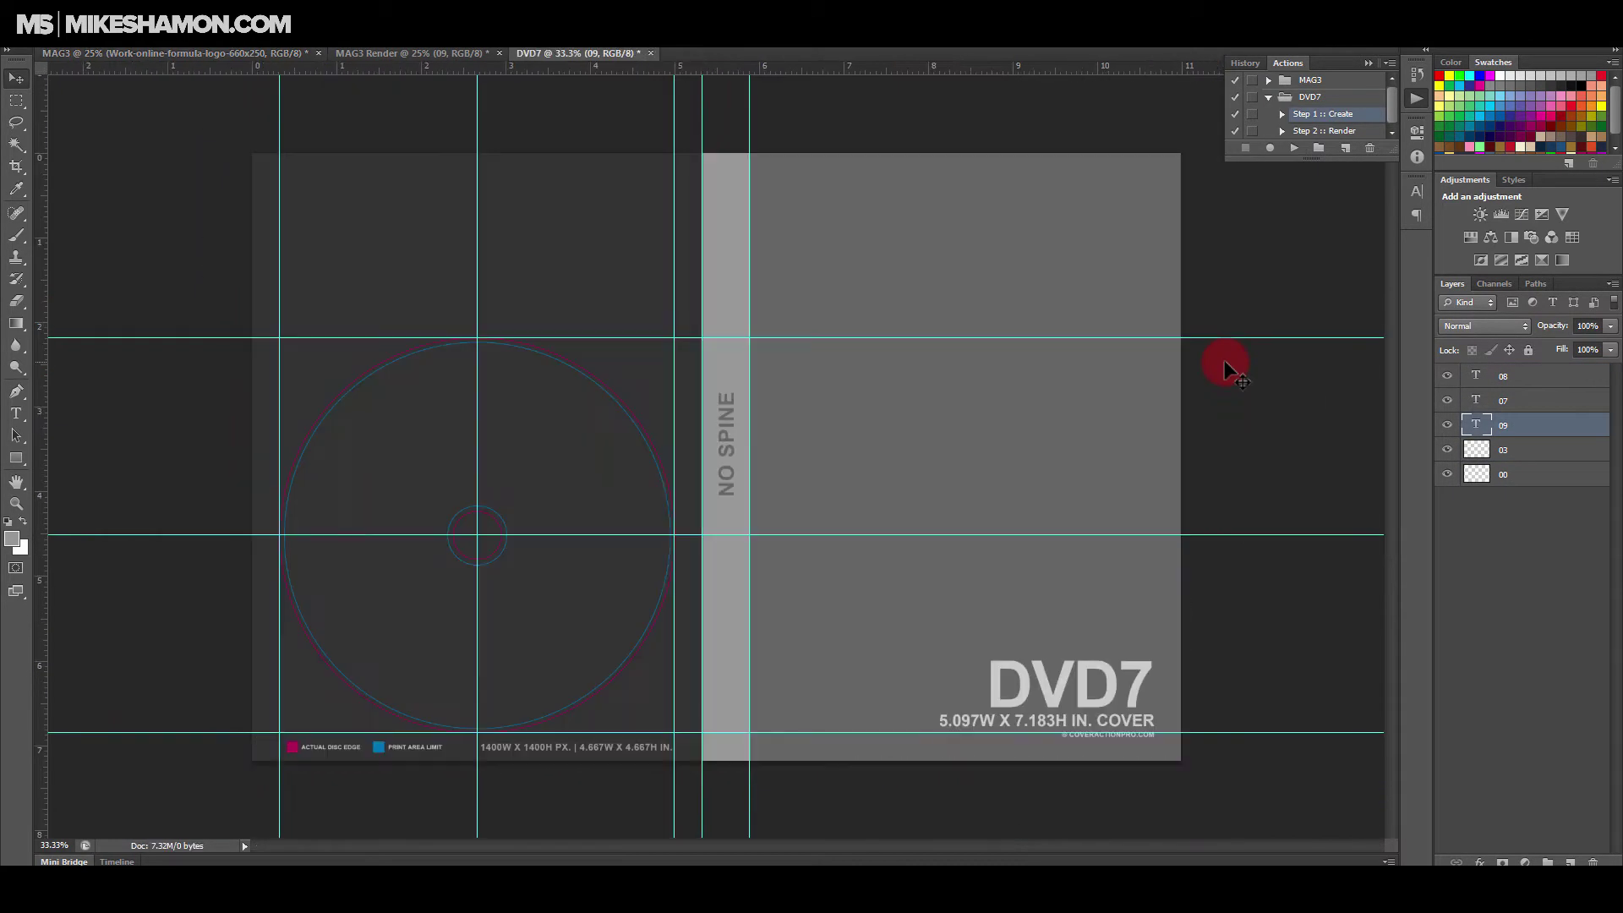
Step: Draw a rectangle about 5.7 by 7.5 inches over the spine and front cover of the DVD7 template
click(249, 52)
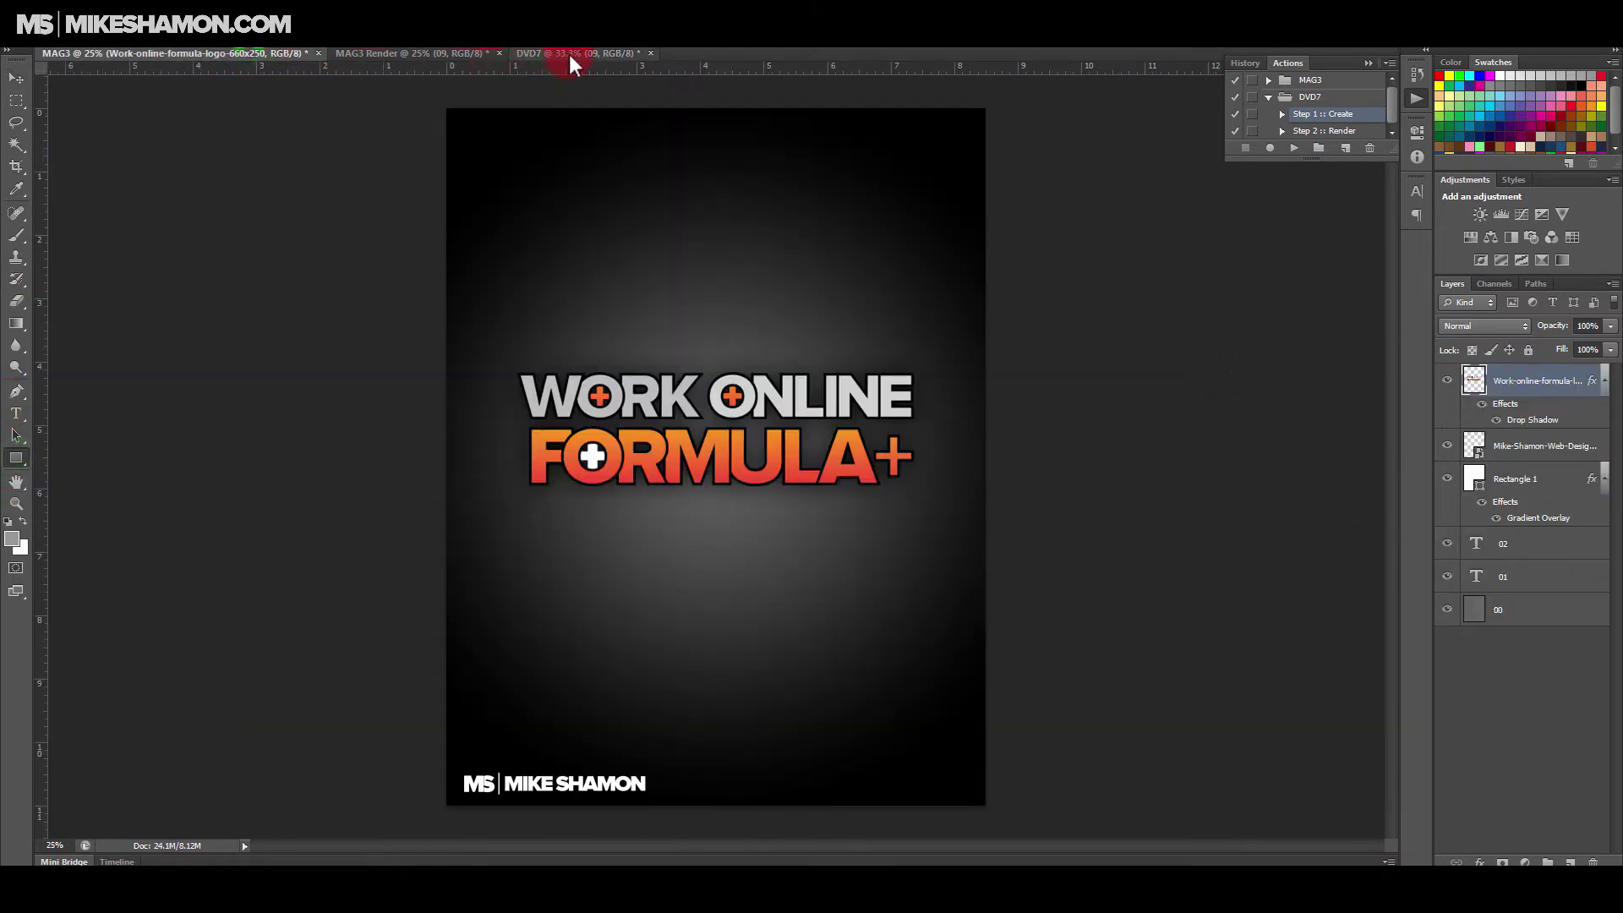
click(570, 54)
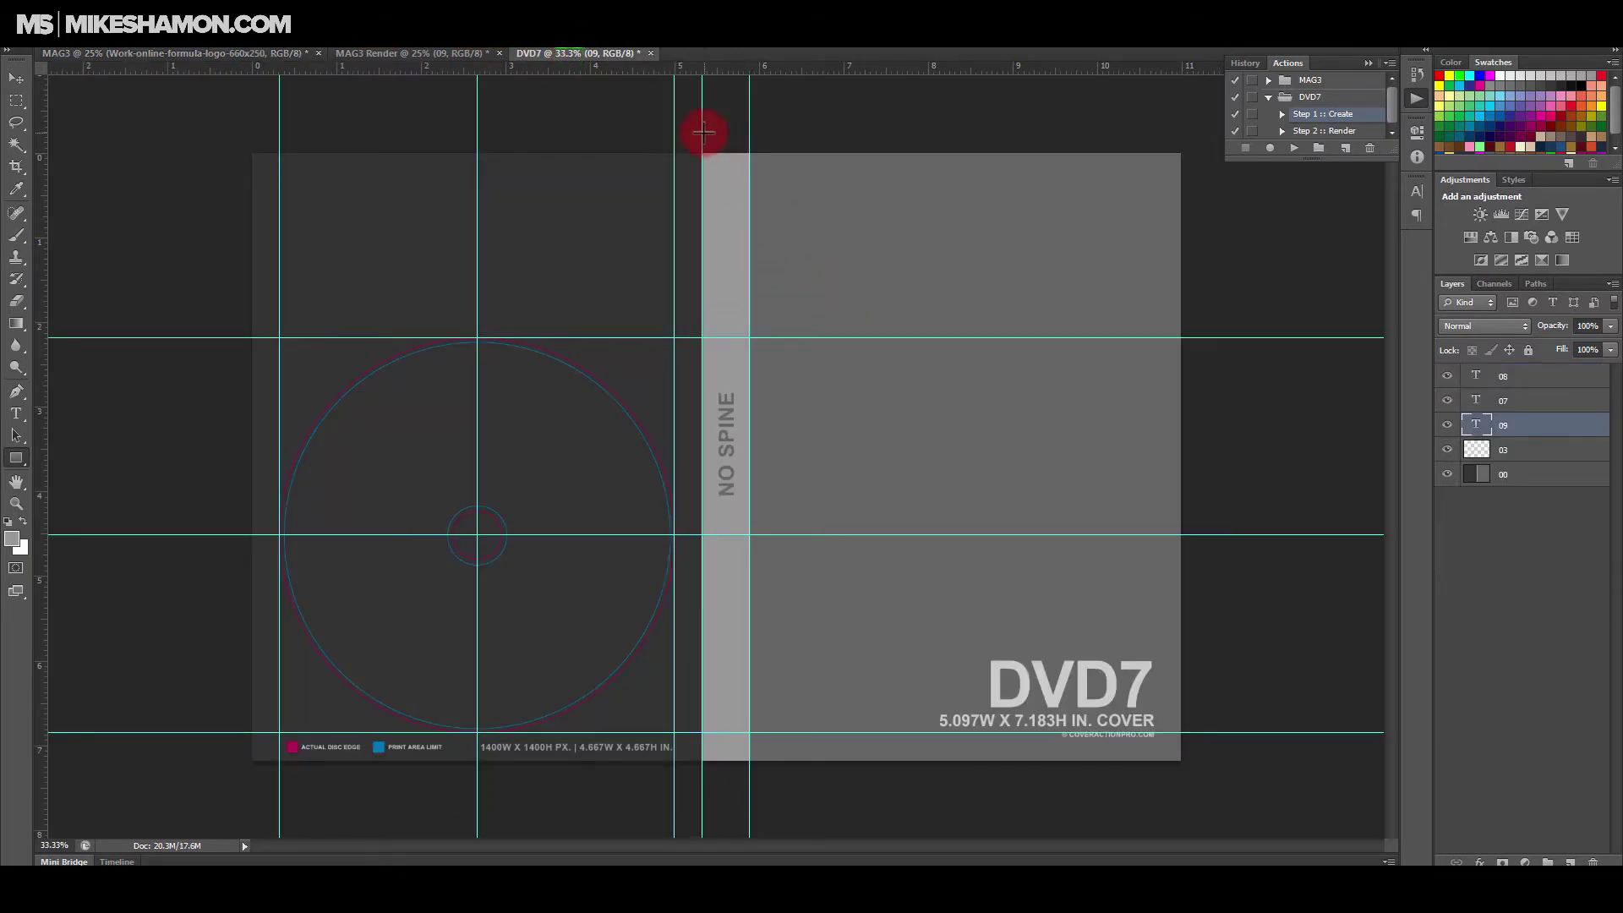
drag(700, 132, 1186, 763)
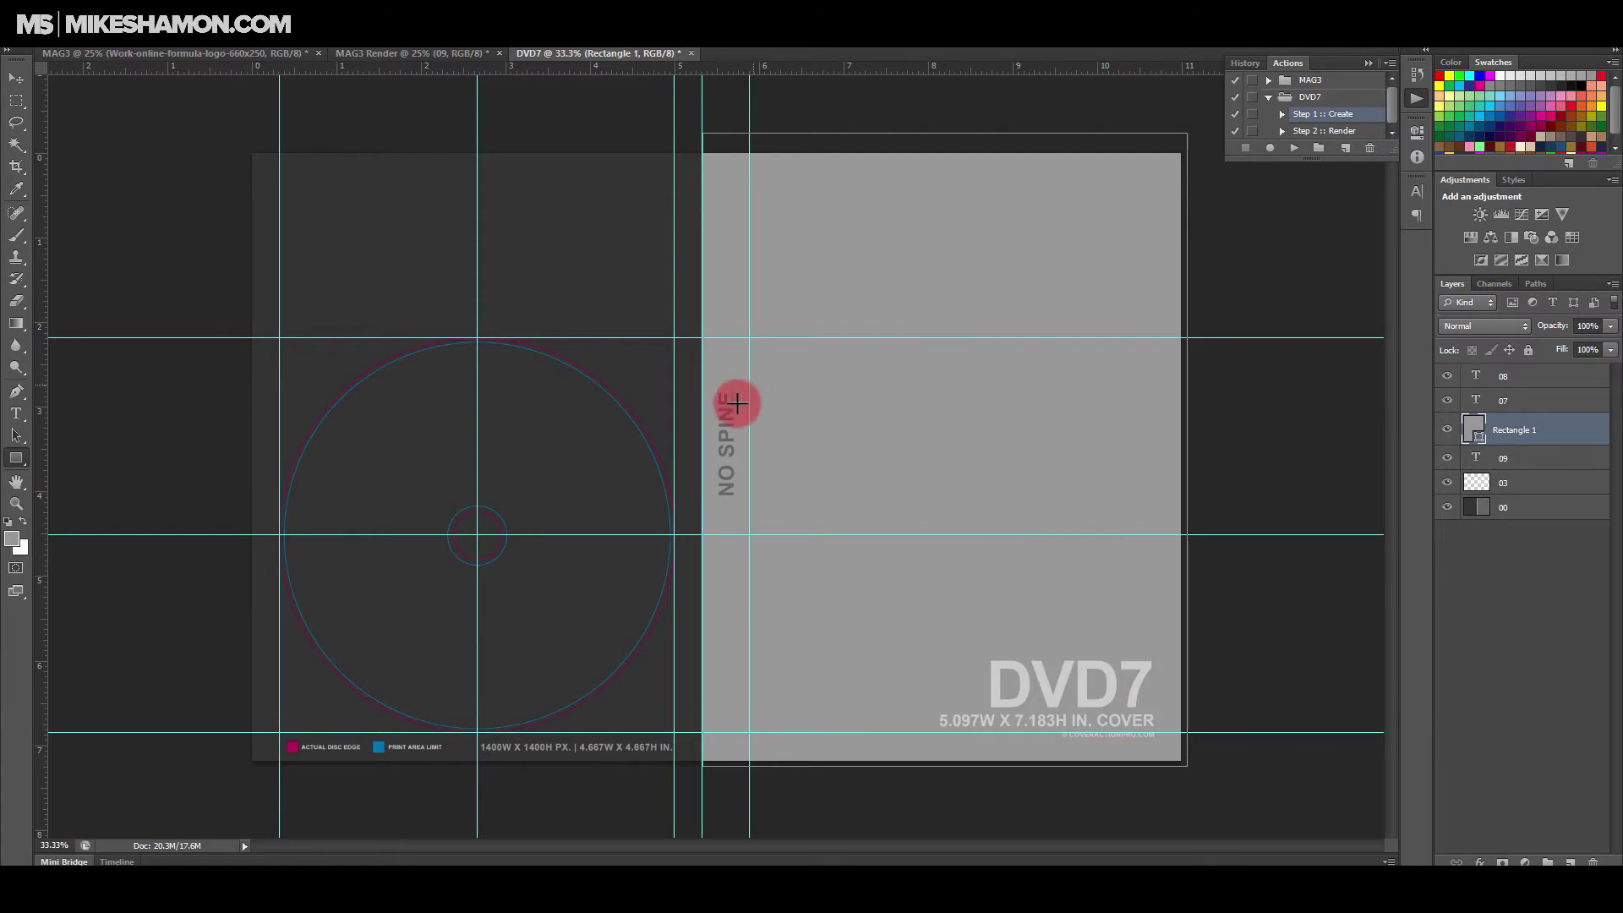
Step: Add a gradient overlay to the DVD cover rectangle, running from black to a gray end stop
double_click(1573, 431)
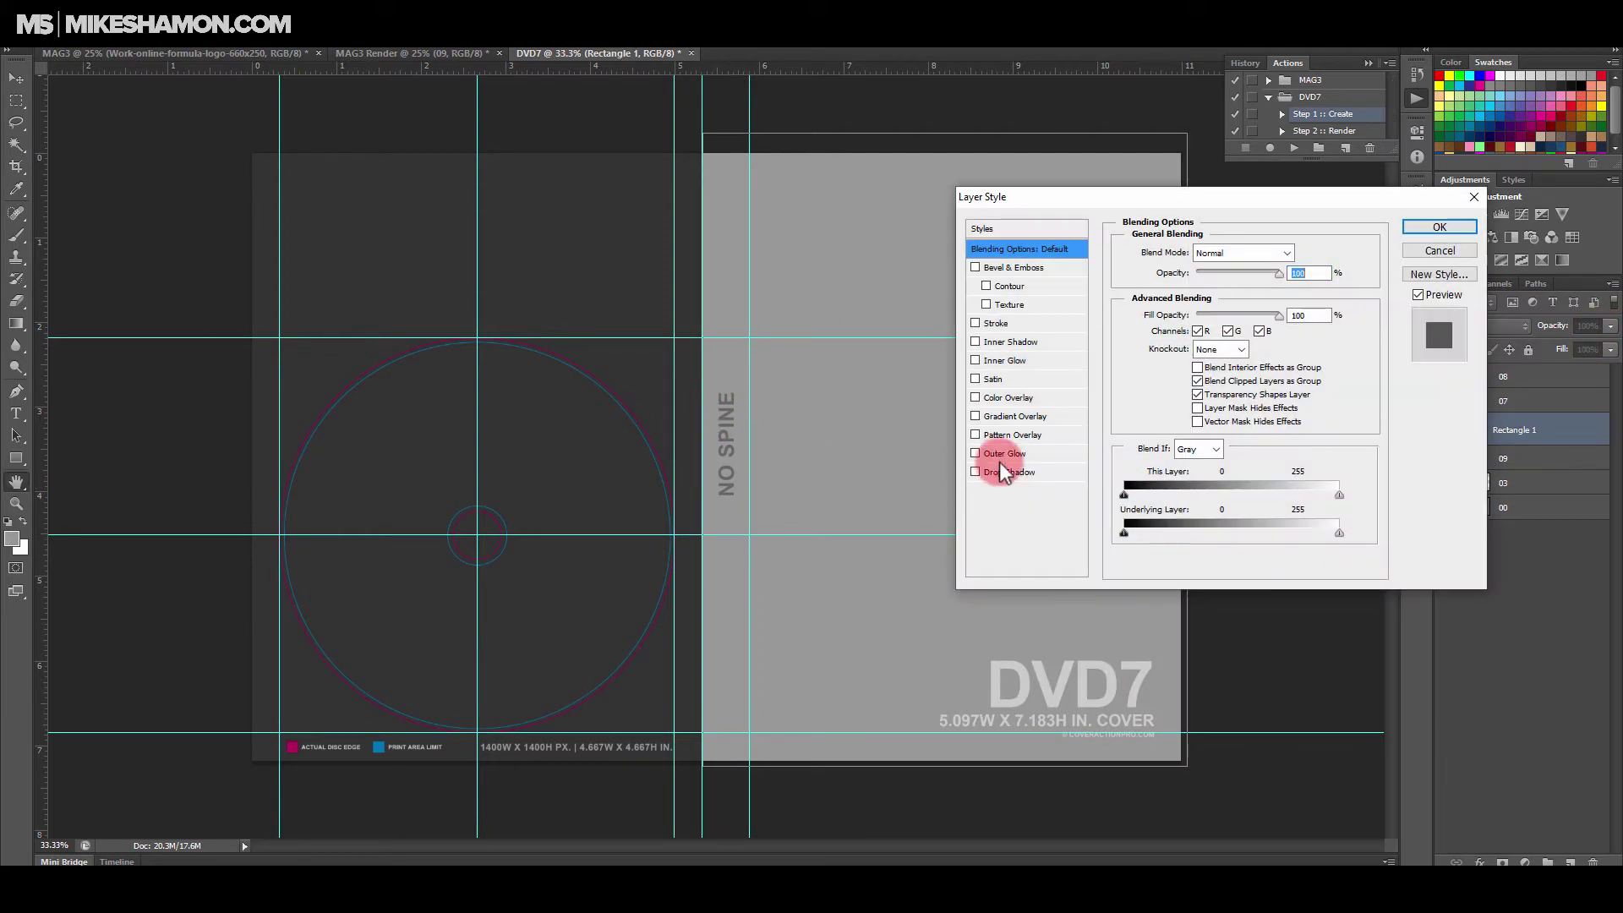
click(1050, 420)
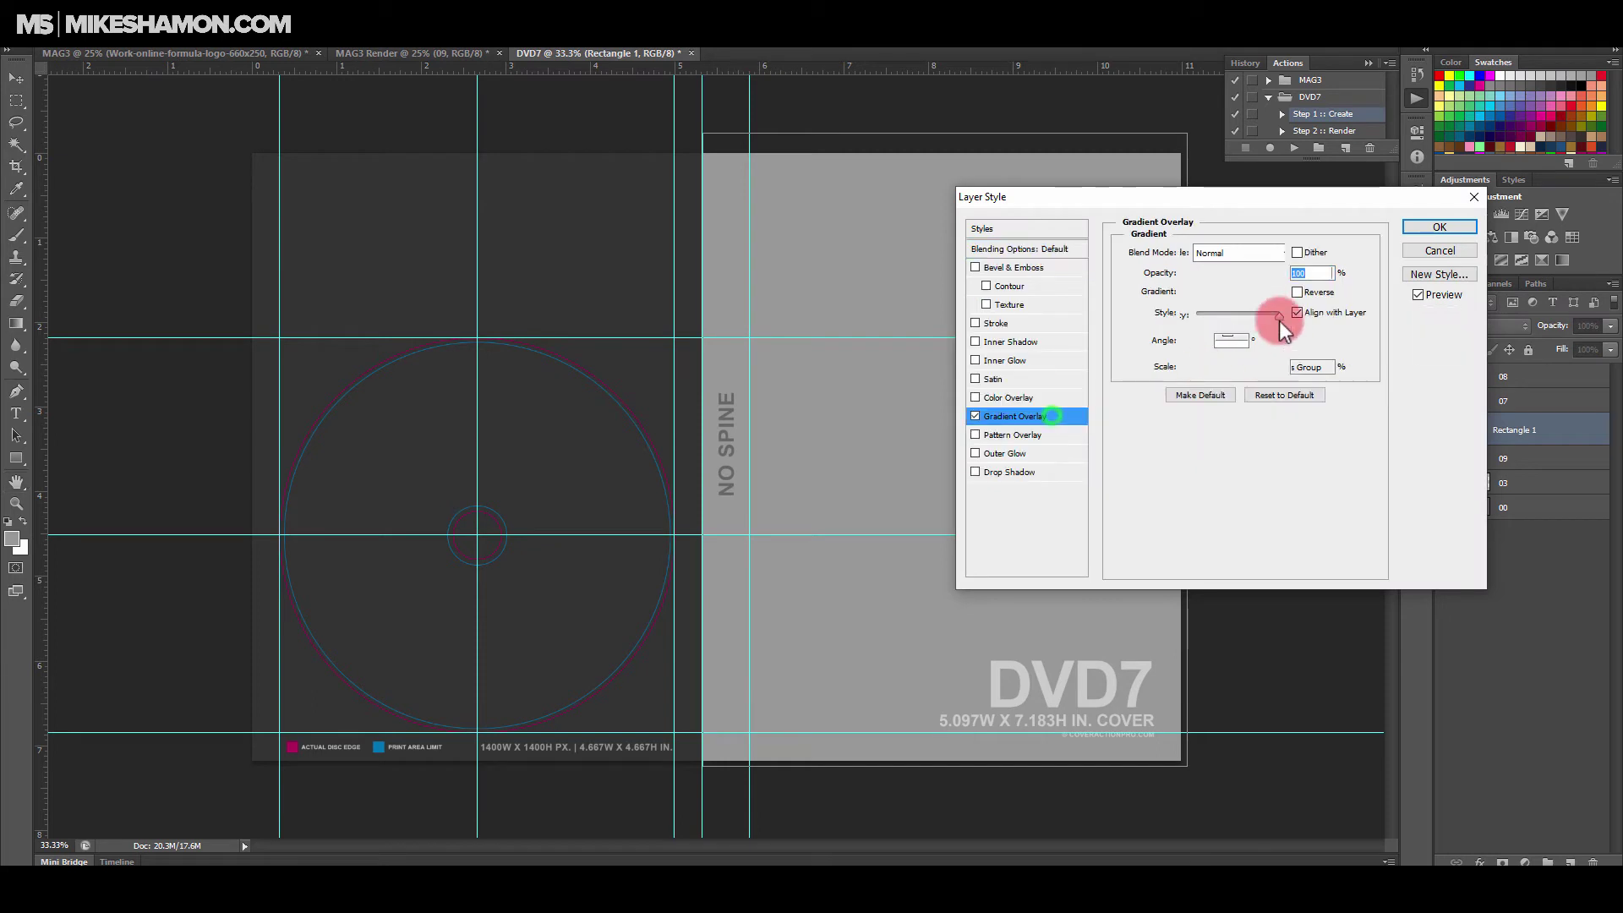
click(1247, 298)
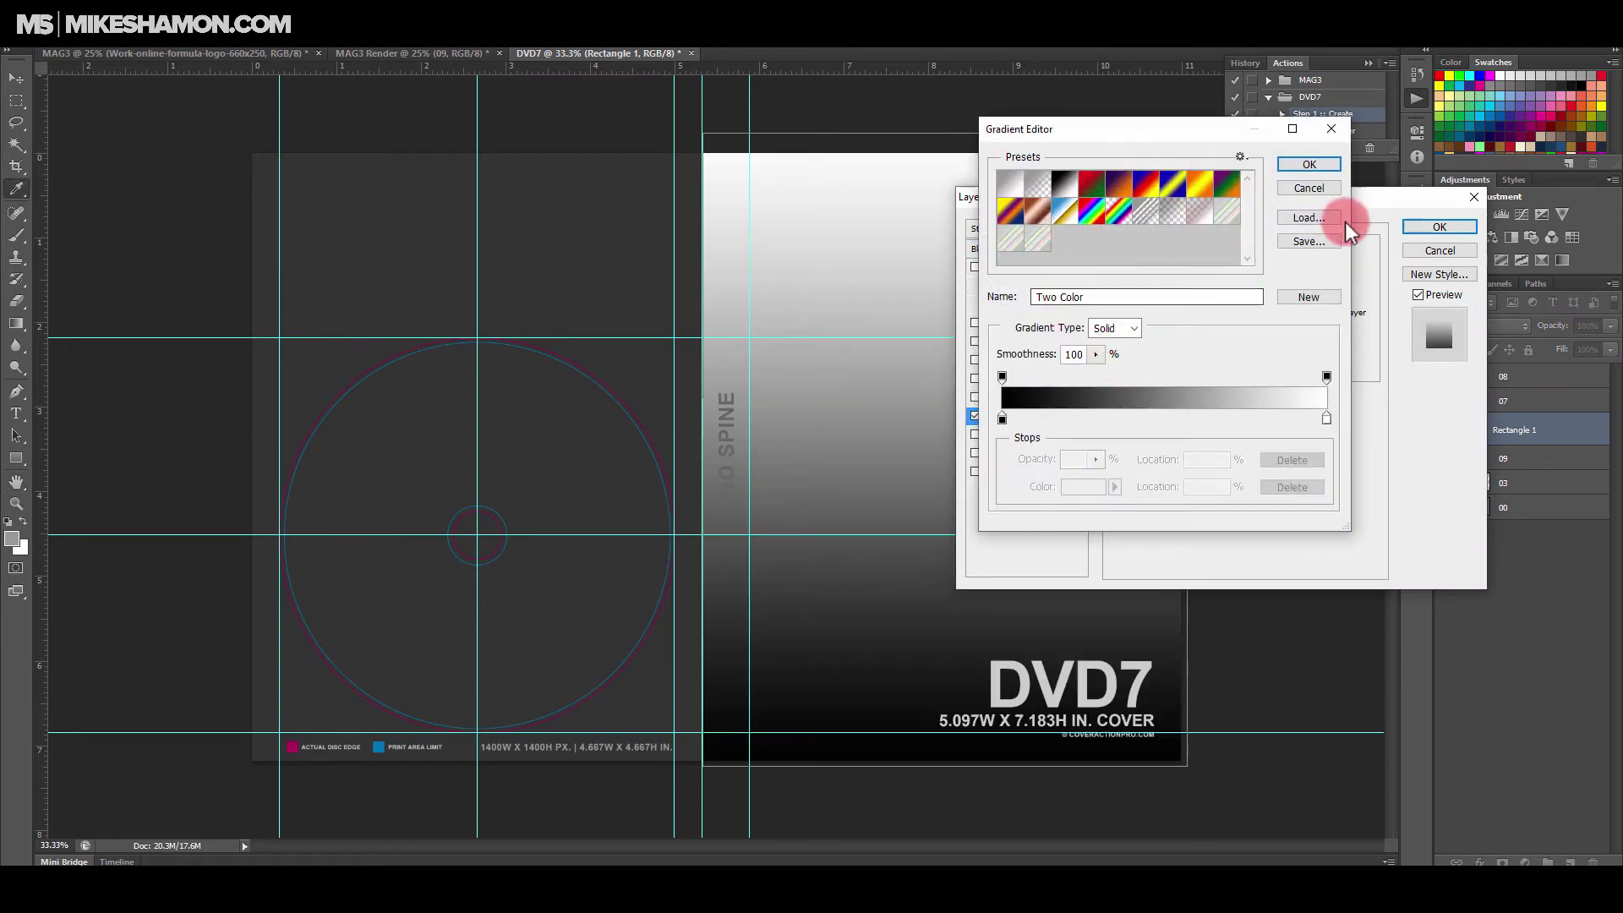
click(1512, 91)
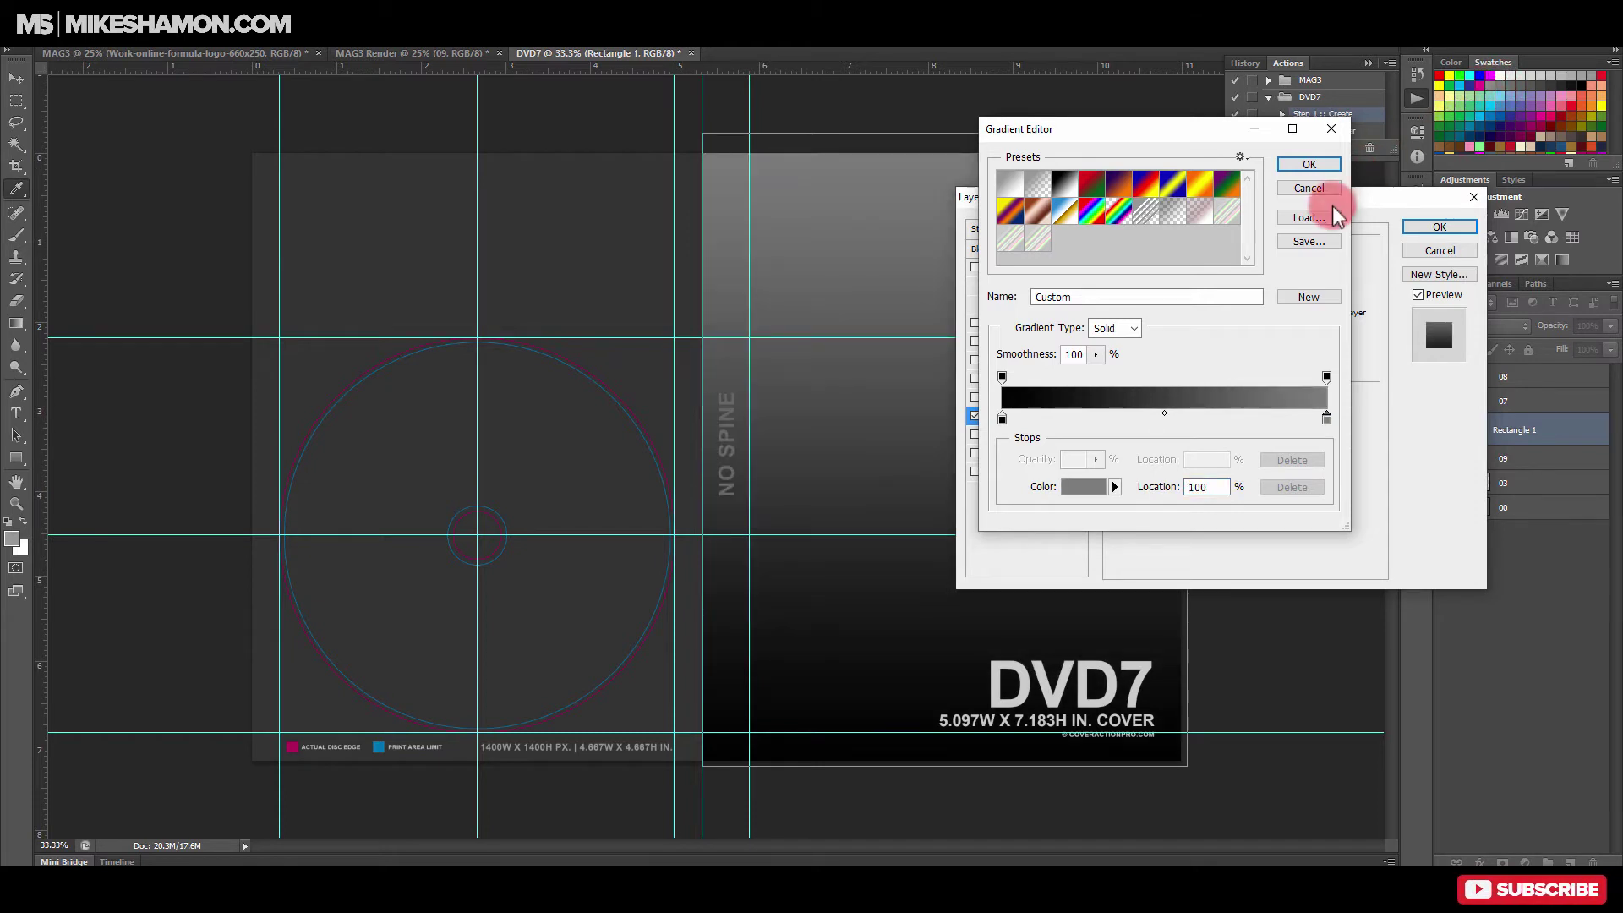
click(1308, 164)
Step: Set the overlay gradient's style to Radial and reverse its direction
click(1217, 312)
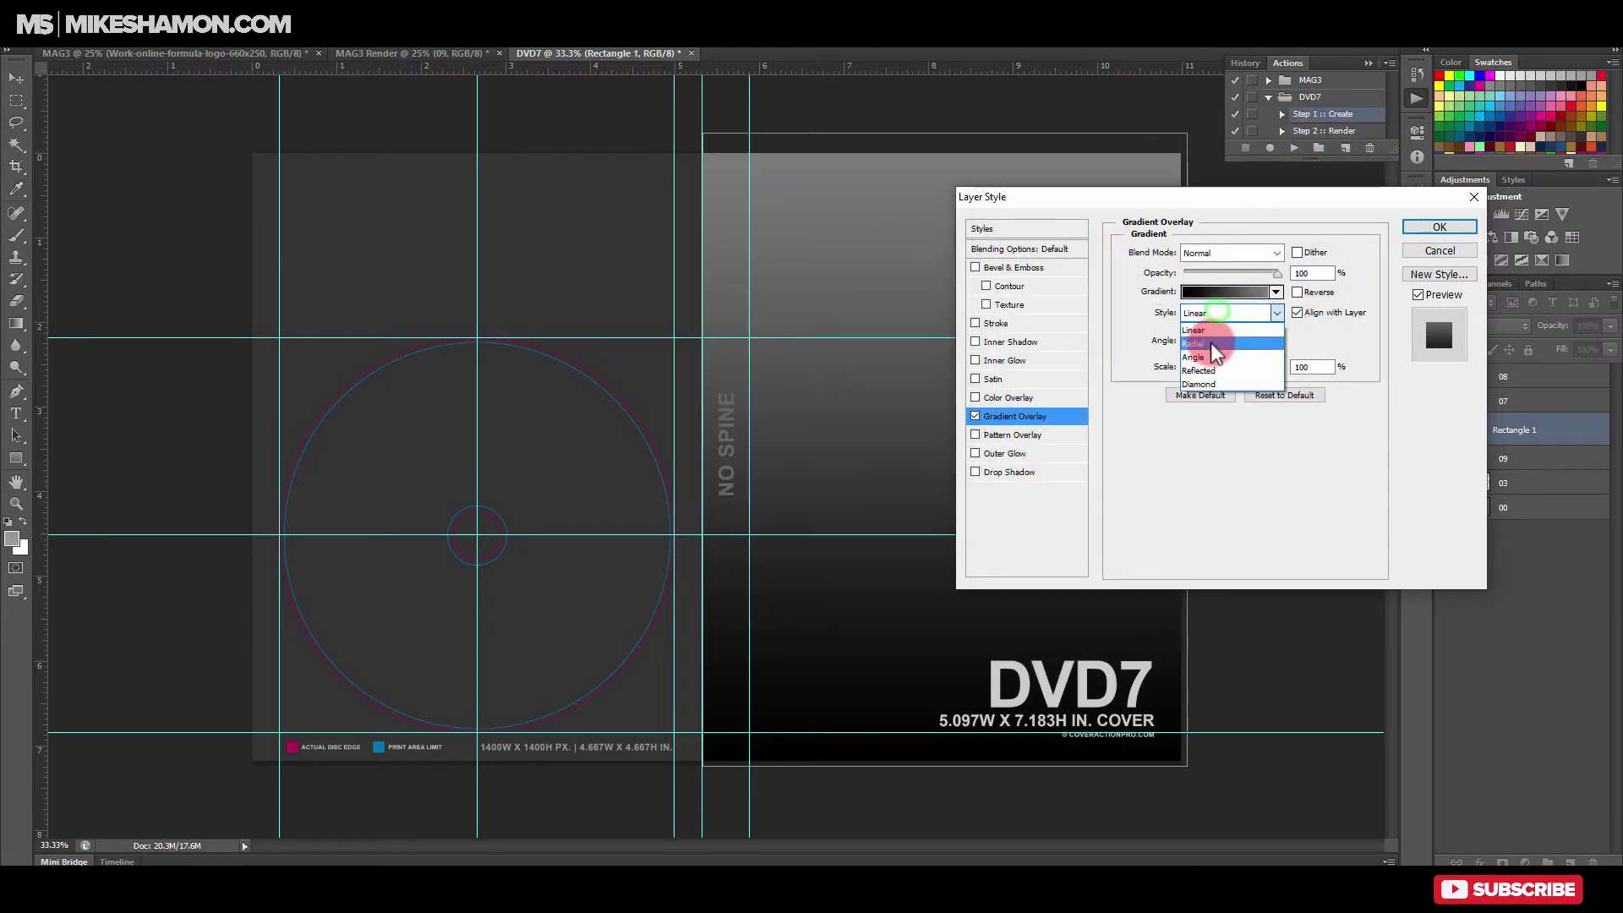
click(1215, 344)
click(1296, 291)
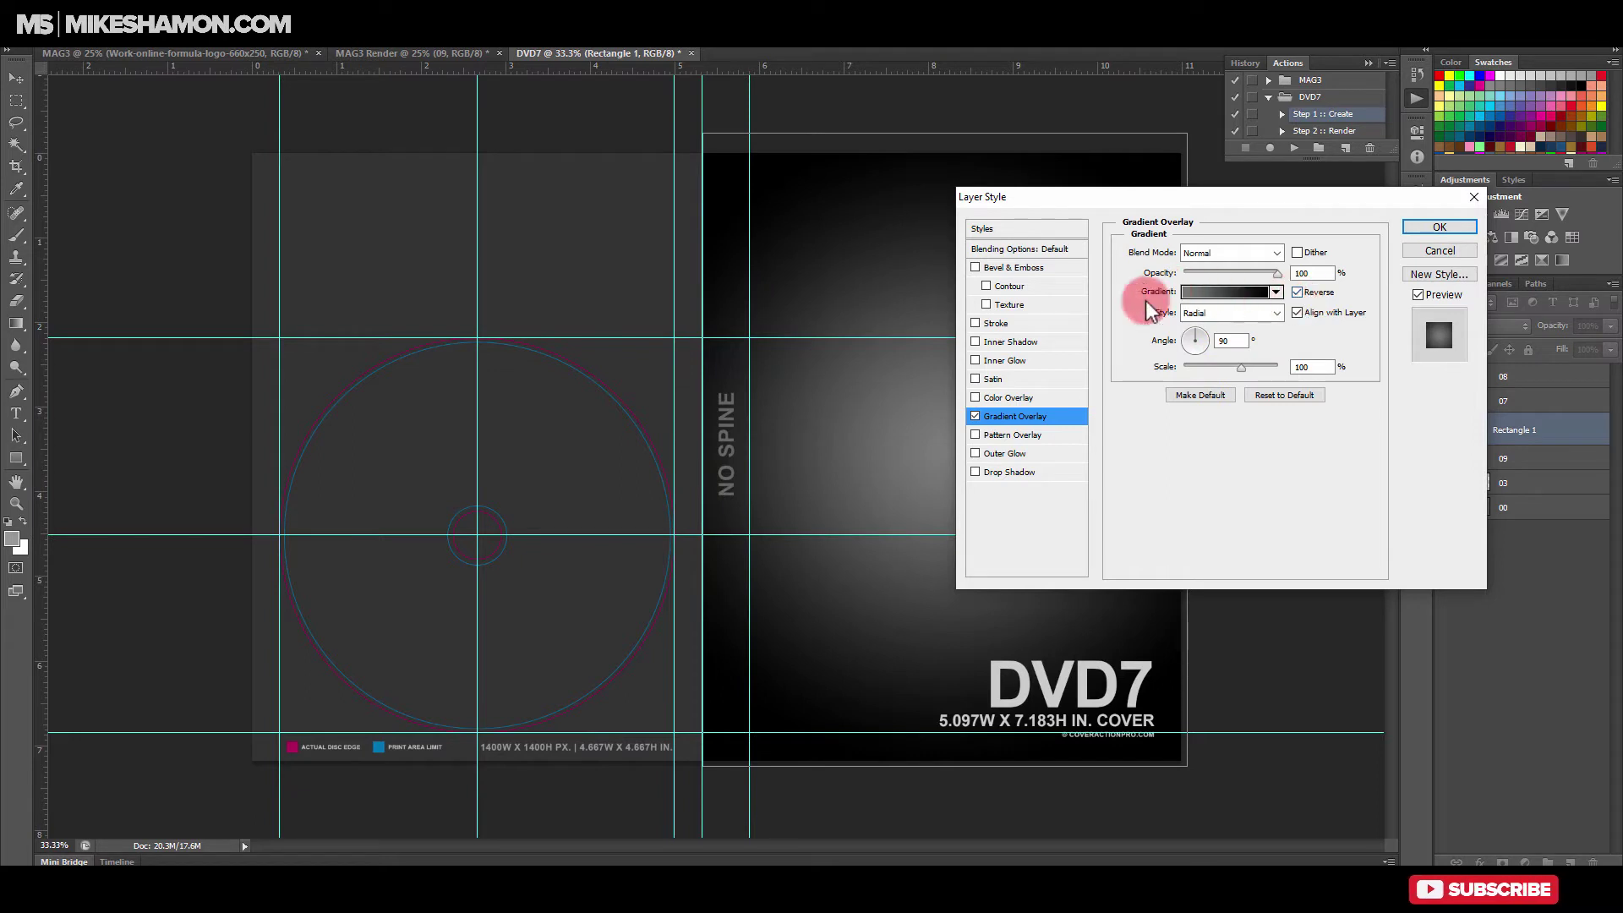
Step: Switch the overlay to the Black, White gradient preset with its white end stop changed to gray 7d7d7d, and apply the layer style
click(1276, 291)
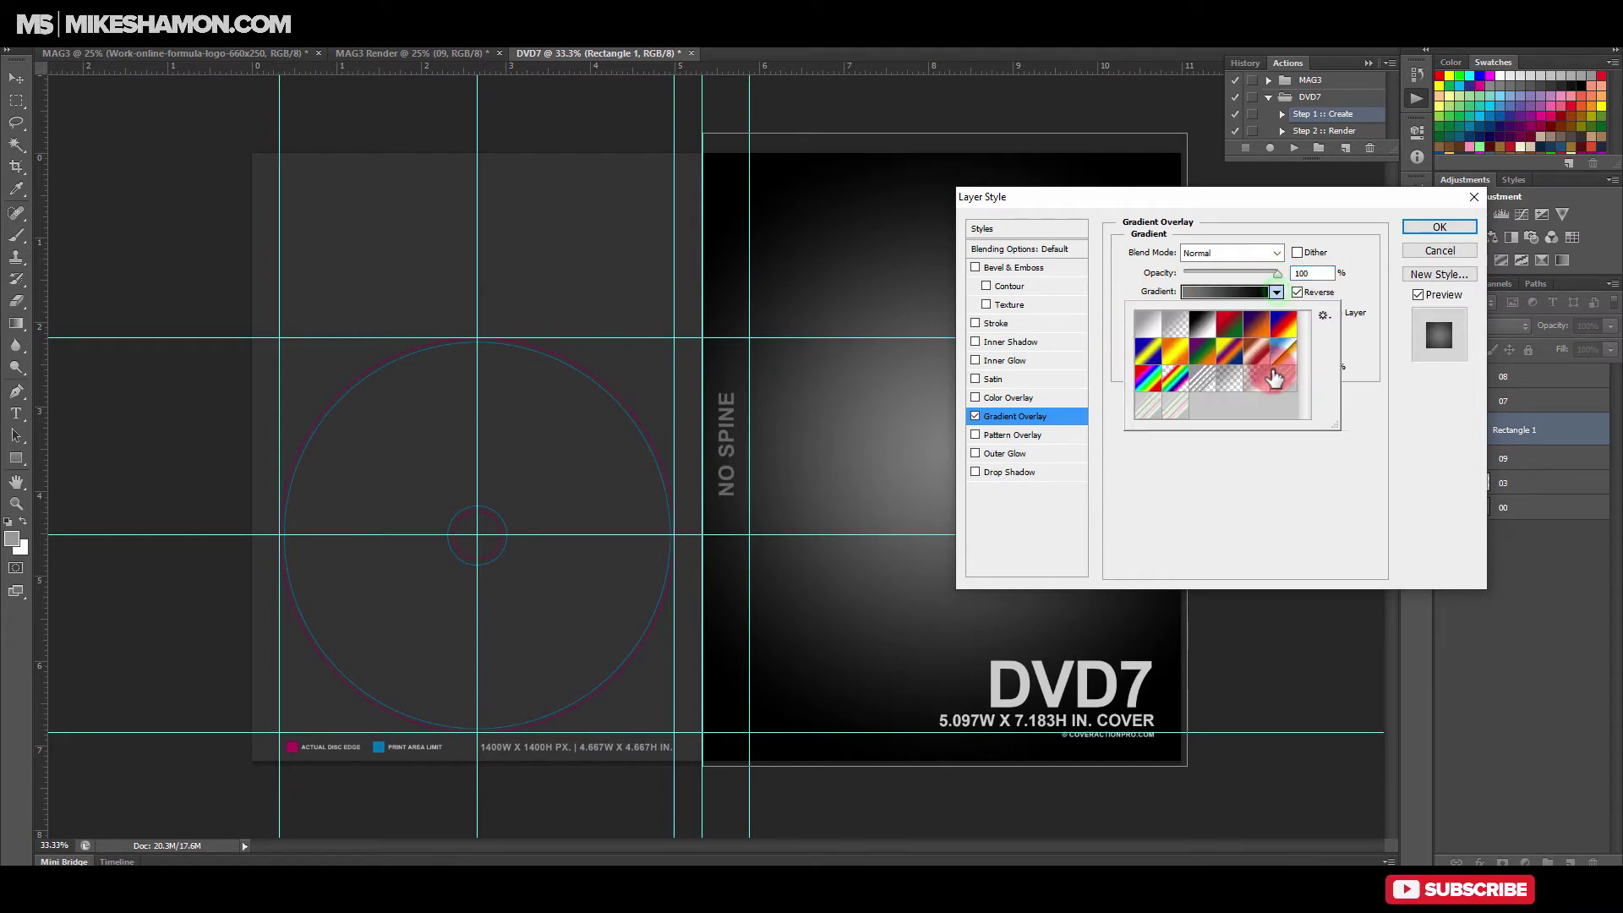
click(1201, 326)
click(1246, 292)
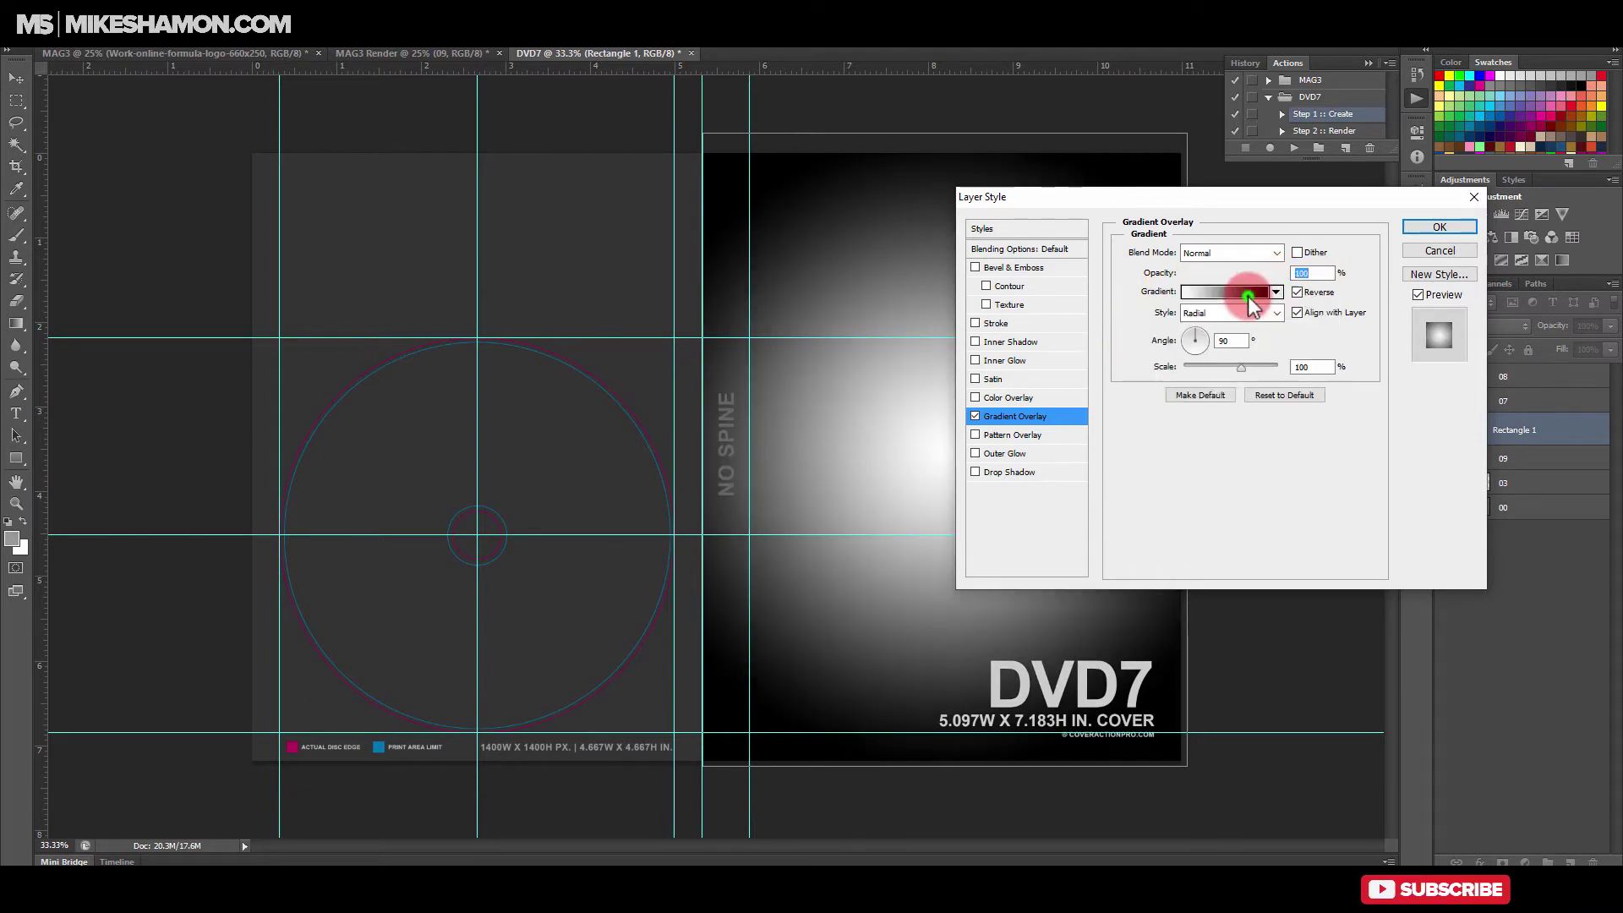
click(1245, 292)
click(1326, 419)
double_click(1326, 422)
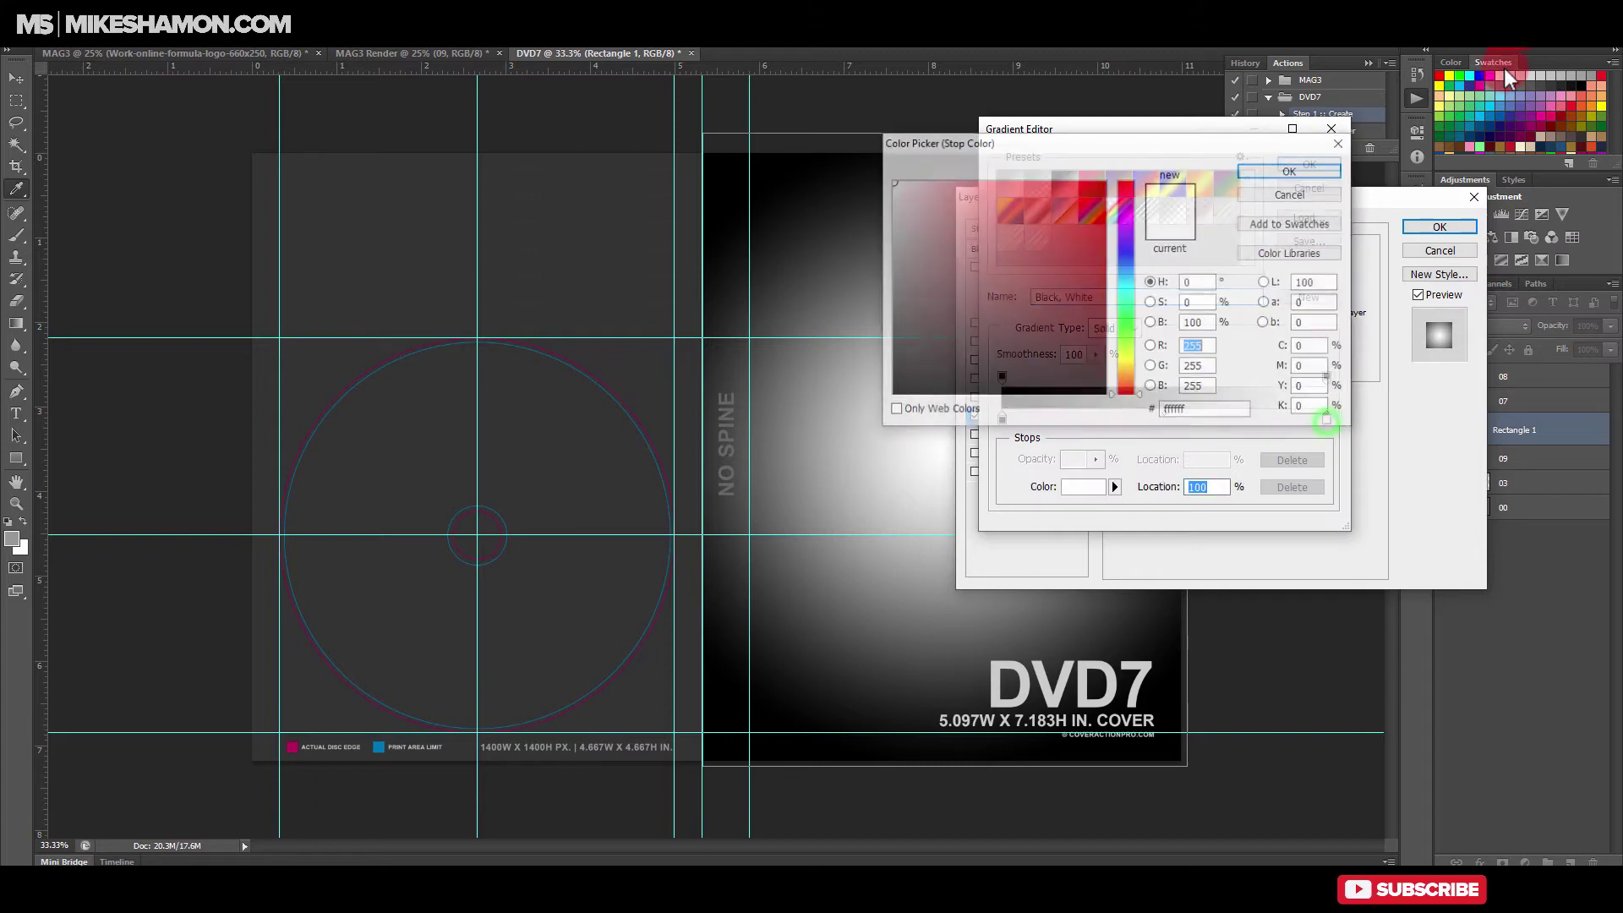
click(1503, 84)
click(1291, 170)
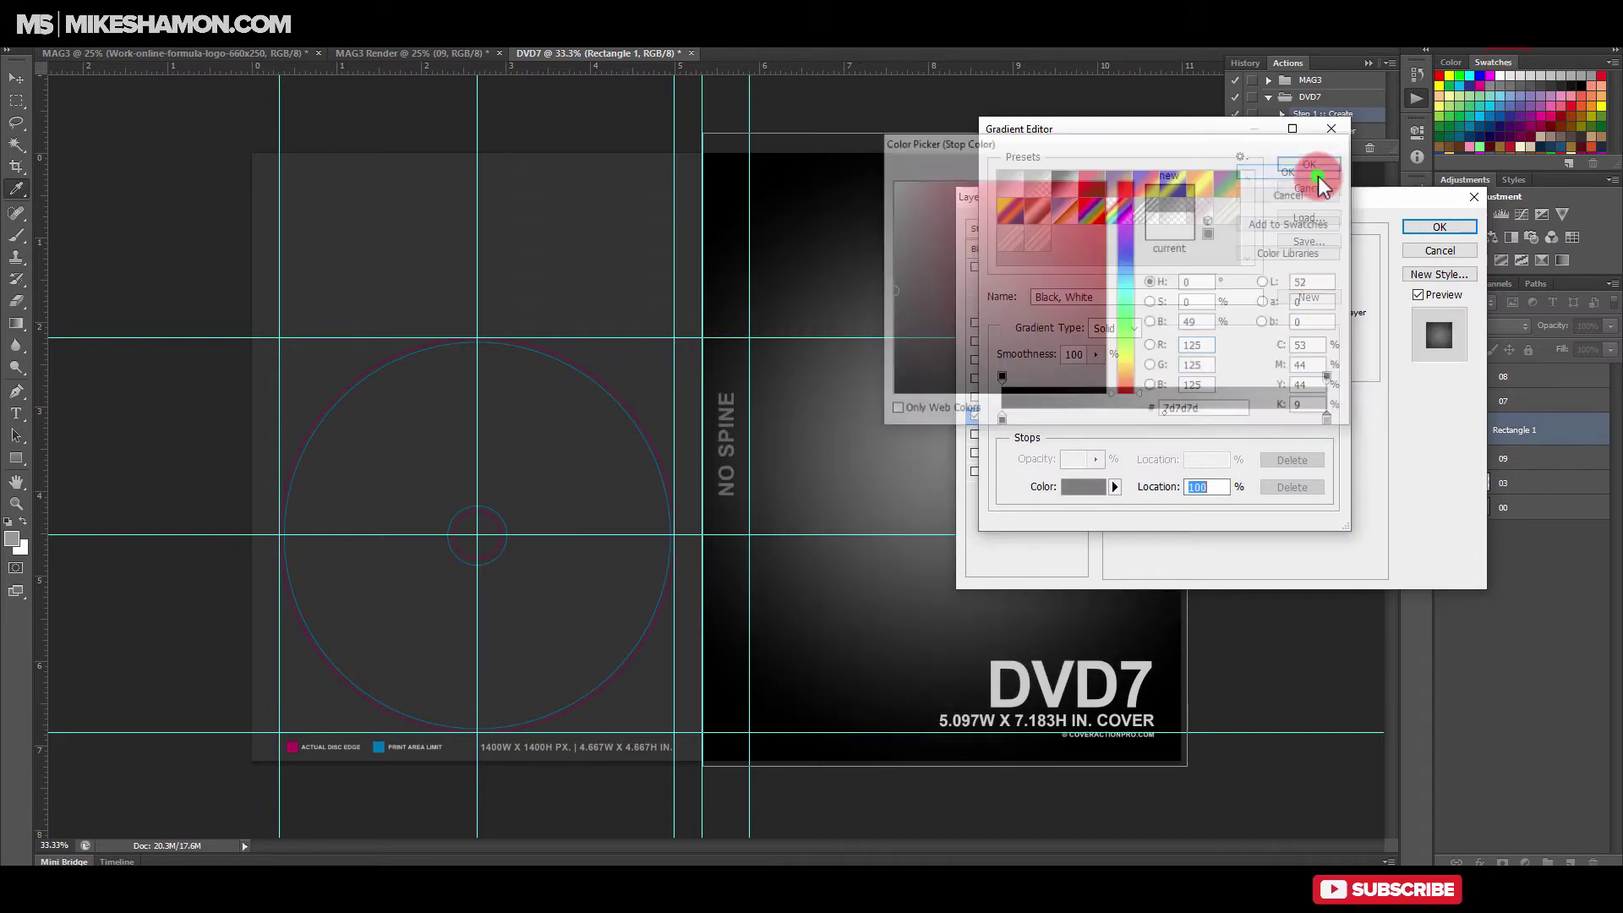
click(1311, 170)
click(1439, 227)
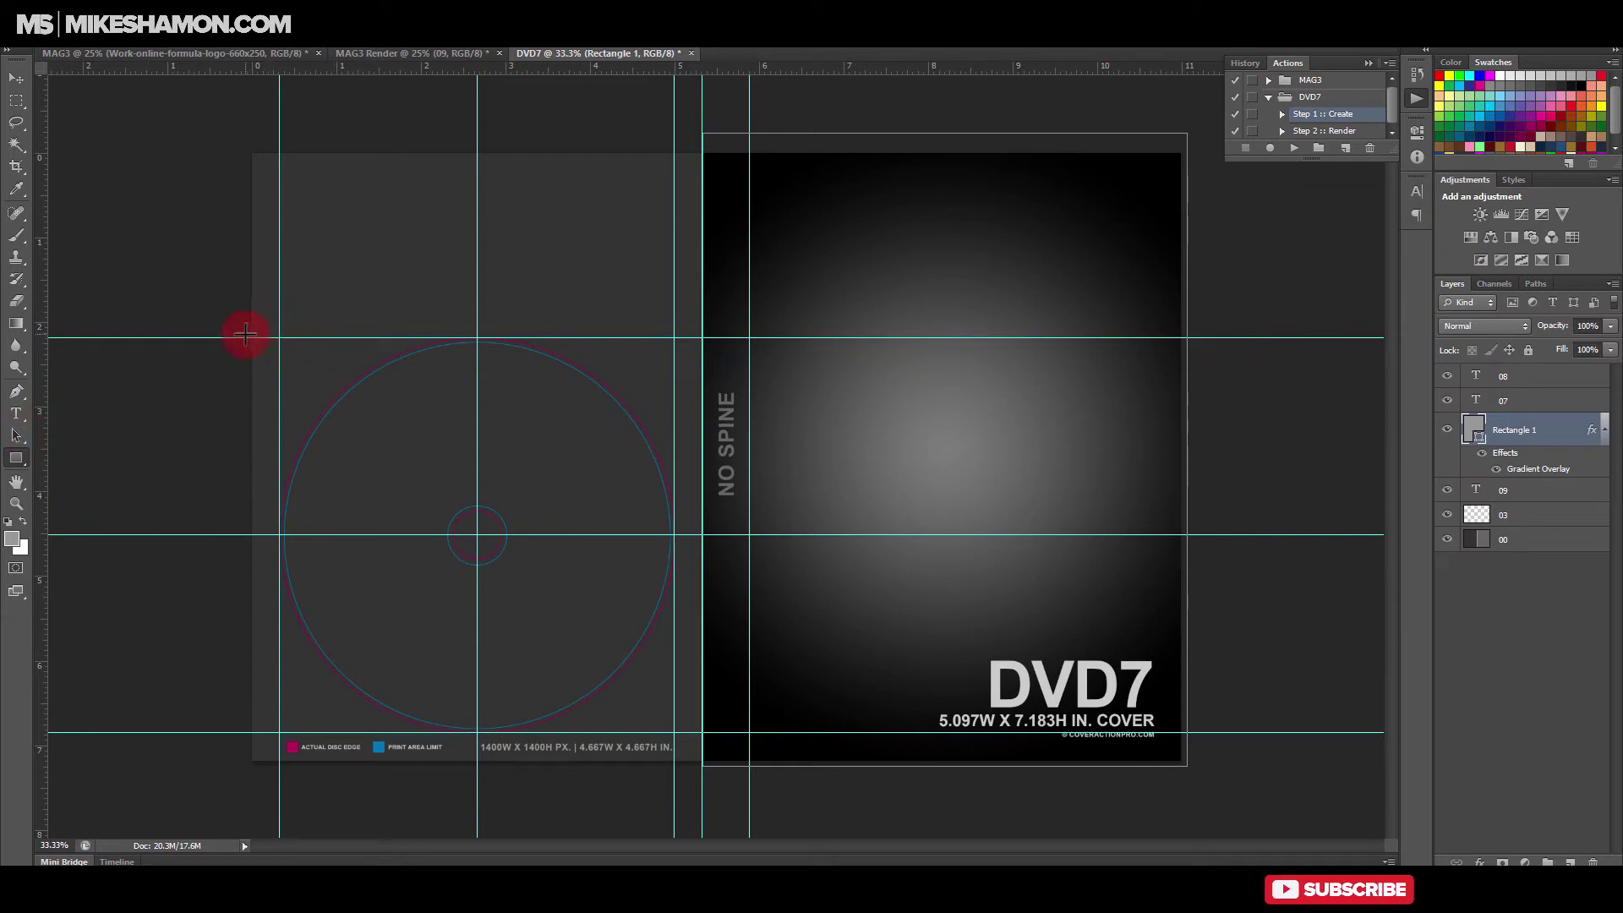
Step: Draw a rectangle about 5 by 4.7 inches over the disc print area, with its outer edge aligned to the canvas edge
drag(245, 334, 676, 732)
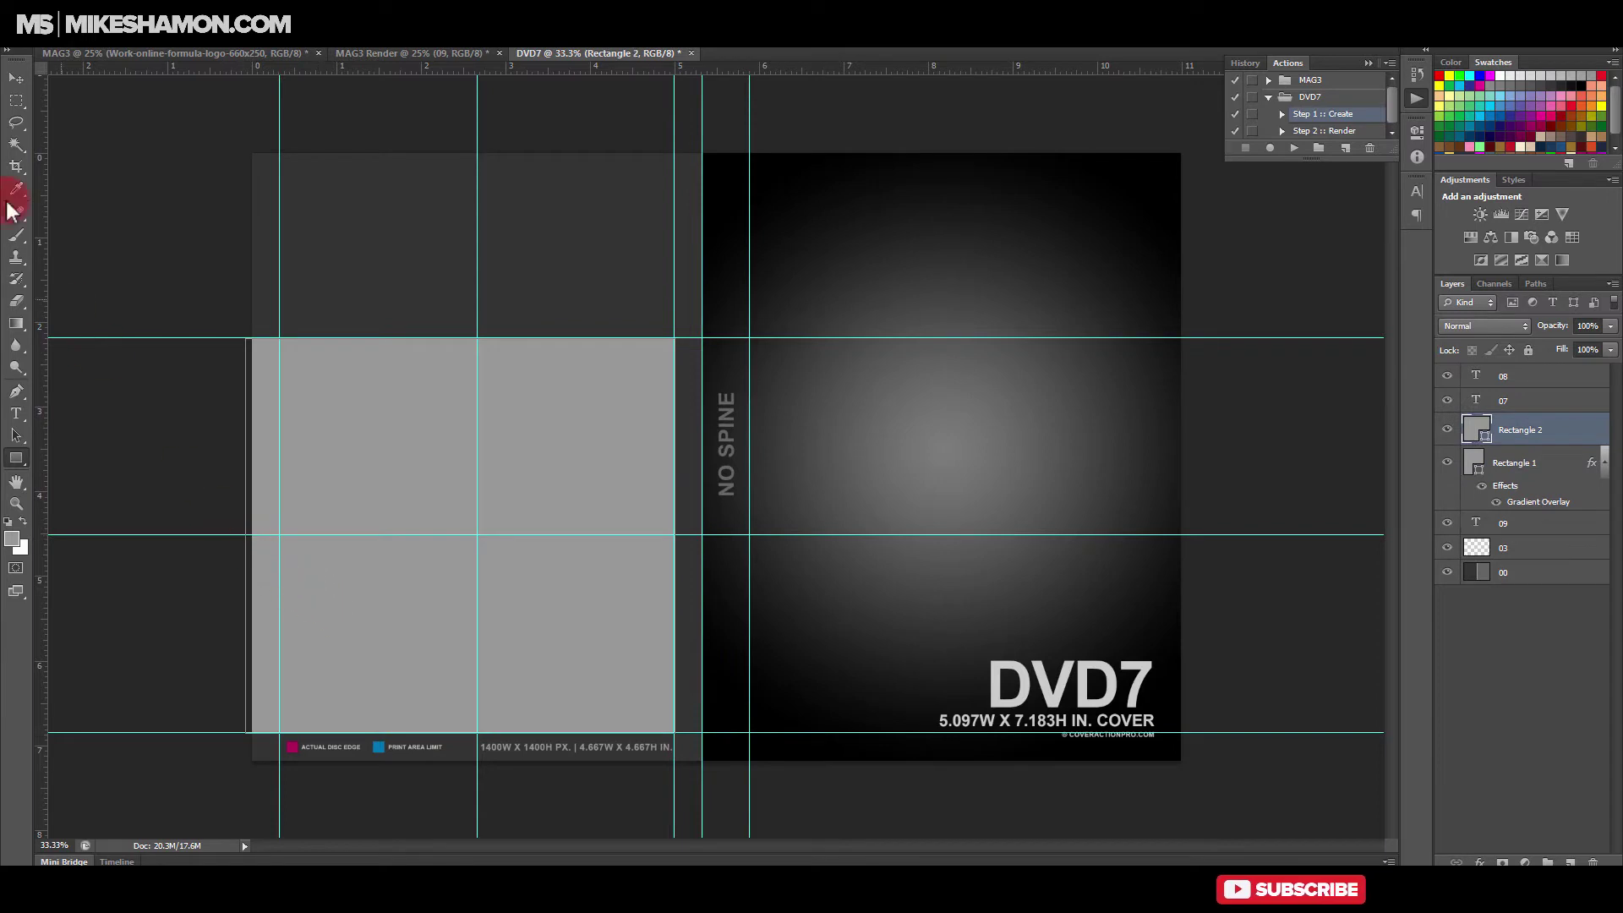
click(15, 78)
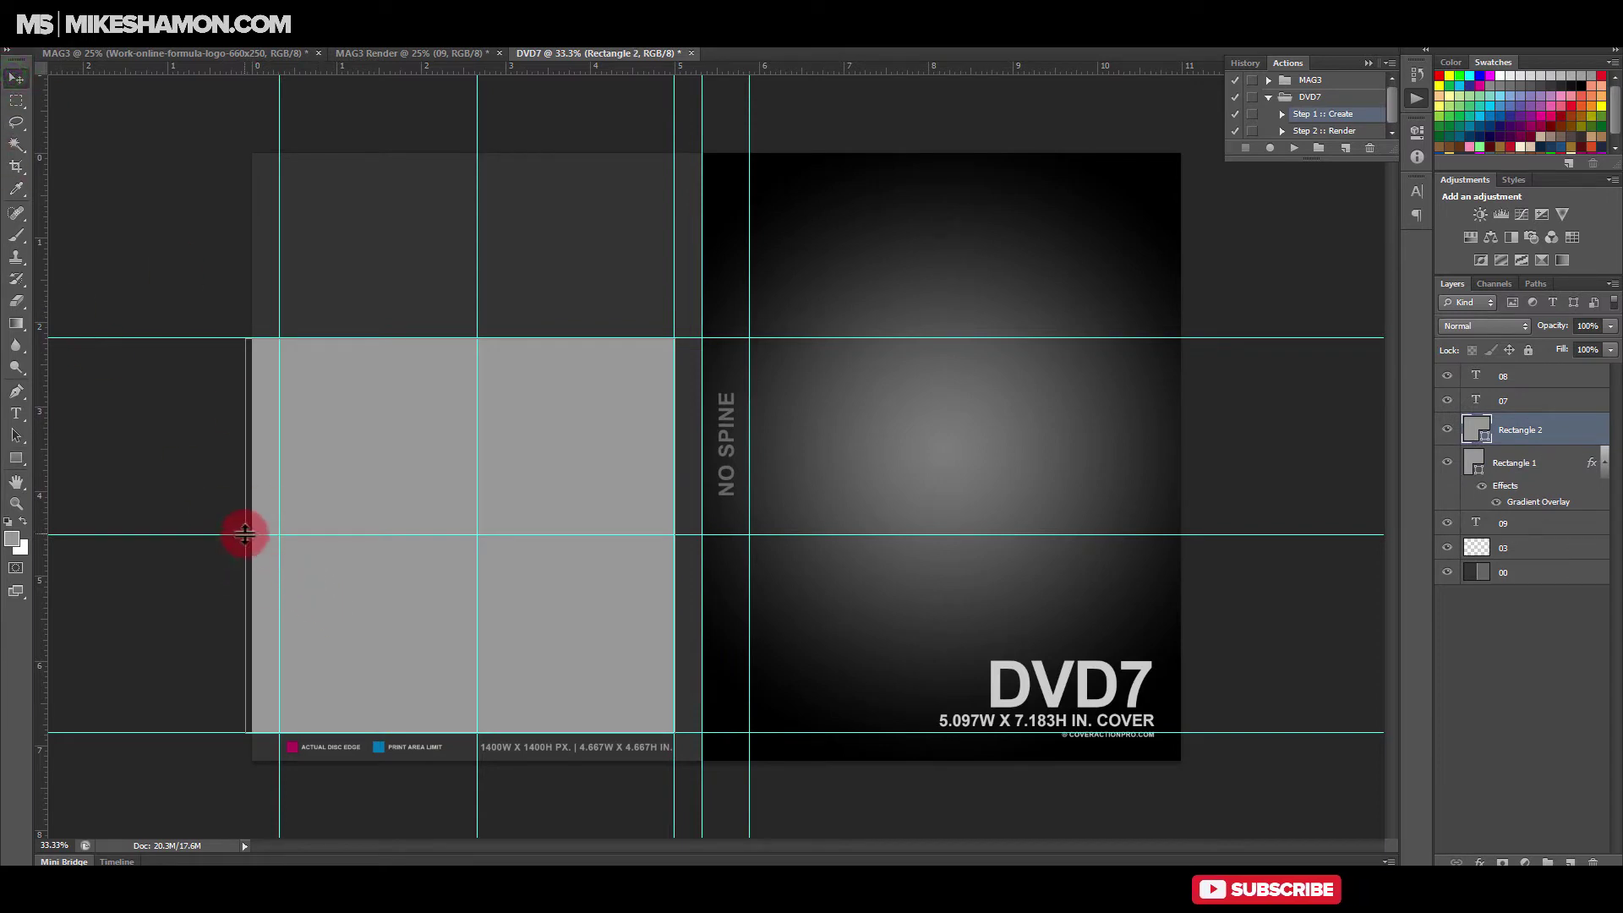
drag(246, 535, 251, 537)
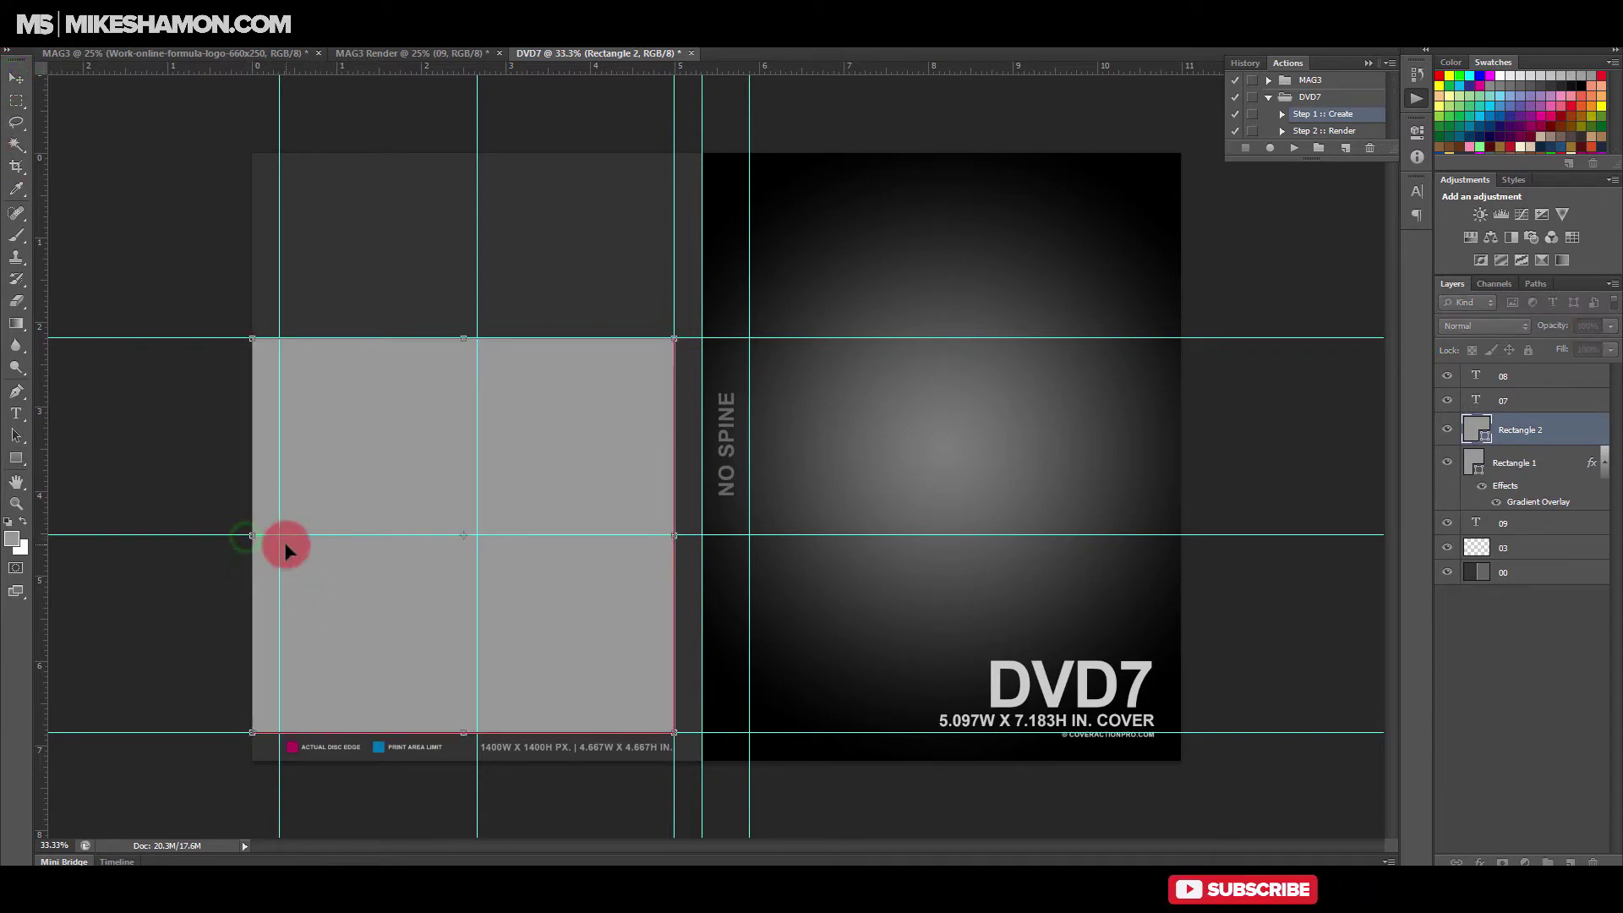
Step: Copy the gradient overlay layer style from Rectangle 1 and paste it onto Rectangle 2
click(1579, 463)
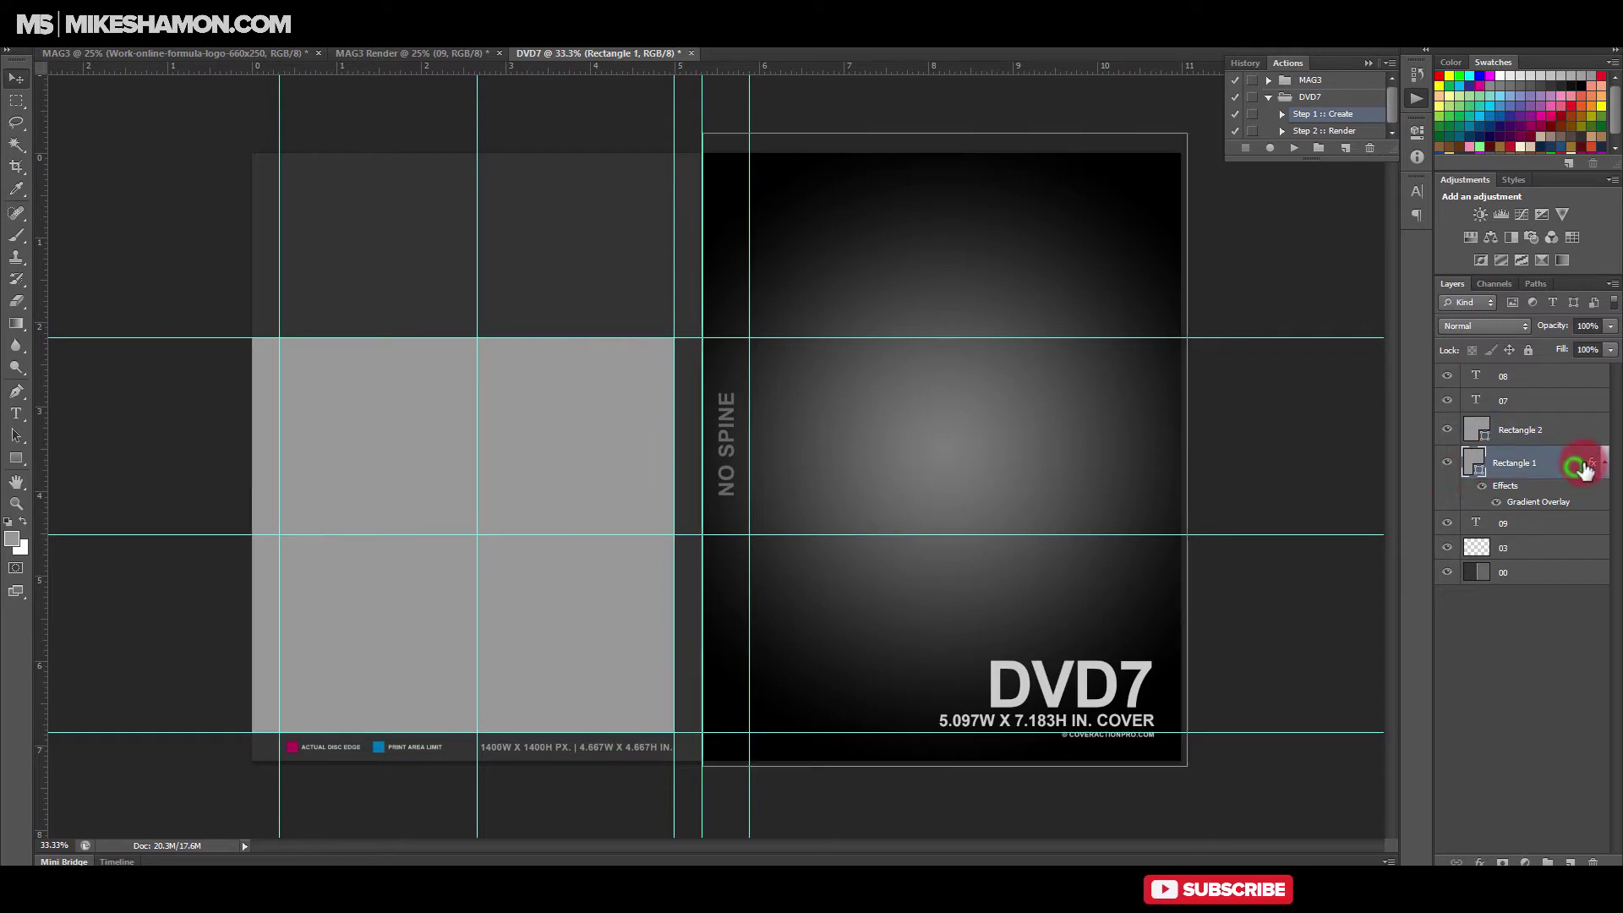
right_click(1581, 464)
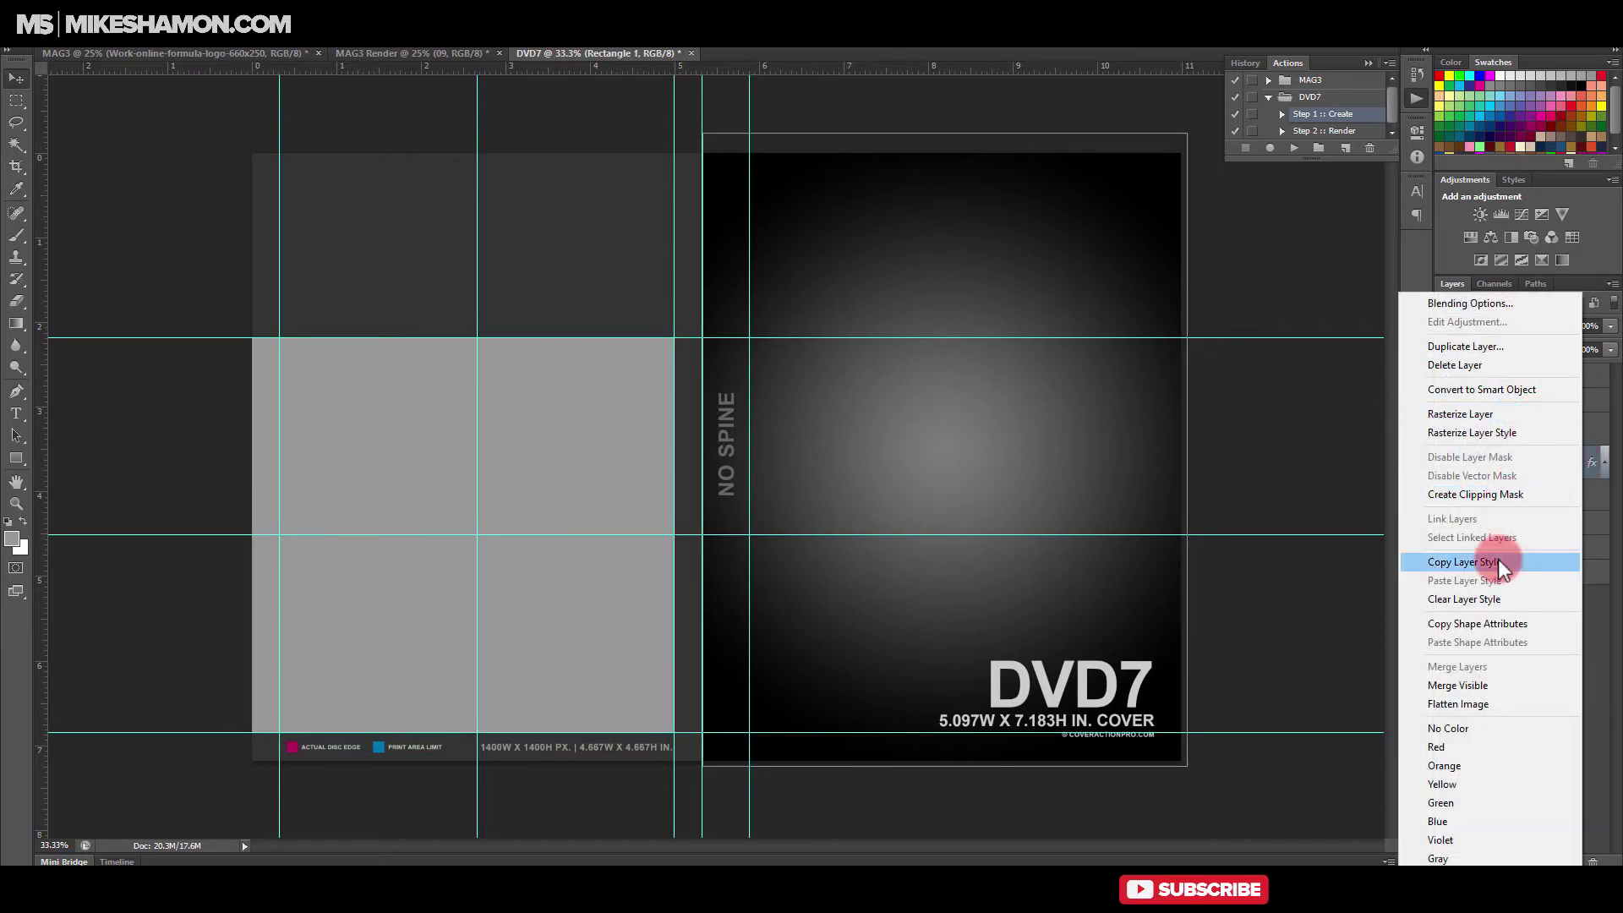
click(1497, 561)
right_click(1580, 436)
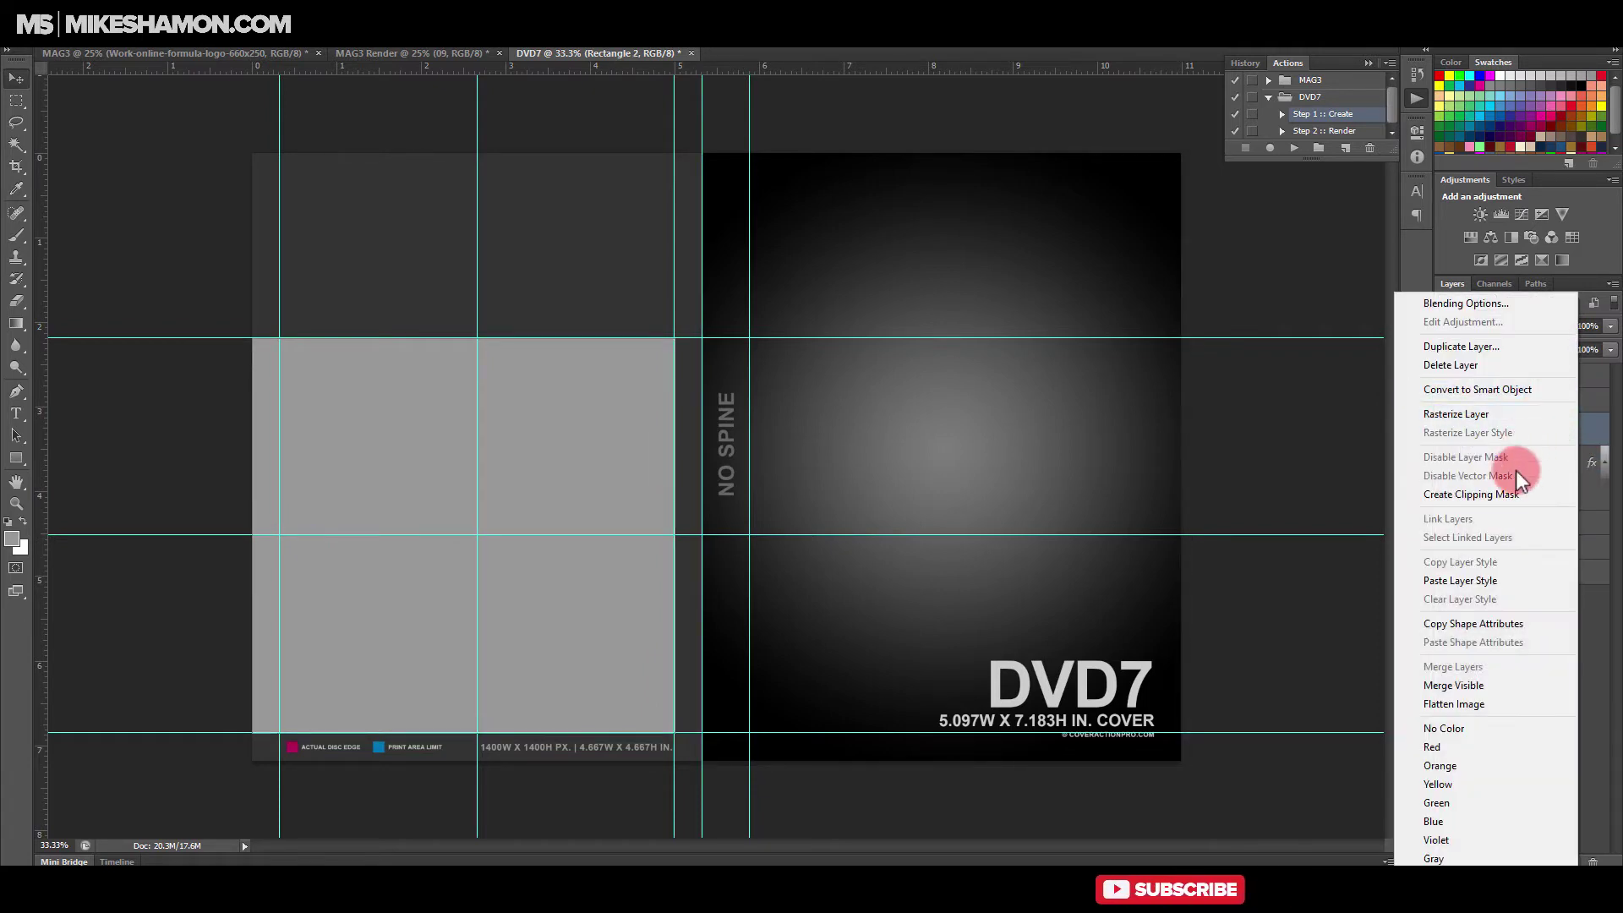
click(1462, 578)
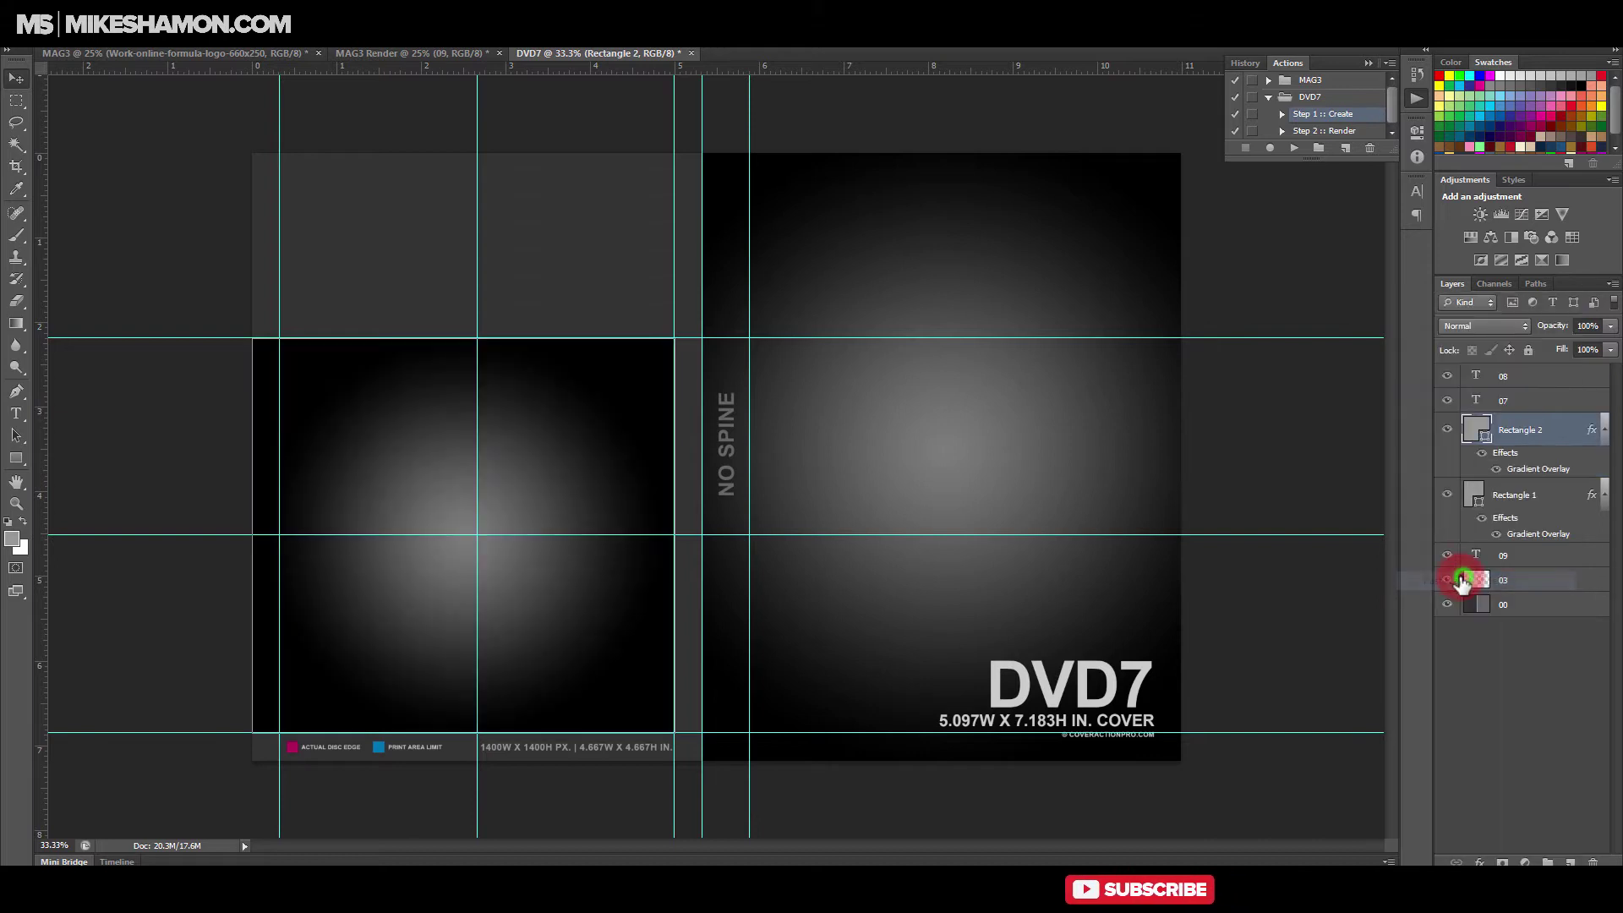
Step: Move the two topmost text layers below Rectangle 1 in the layer order
click(1502, 402)
shift+click(1516, 382)
drag(1521, 405, 1543, 539)
Step: Place the Work-online-formula-logo-660x250 image directly above Rectangle 1 and start scaling it down with Free Transform
click(1532, 459)
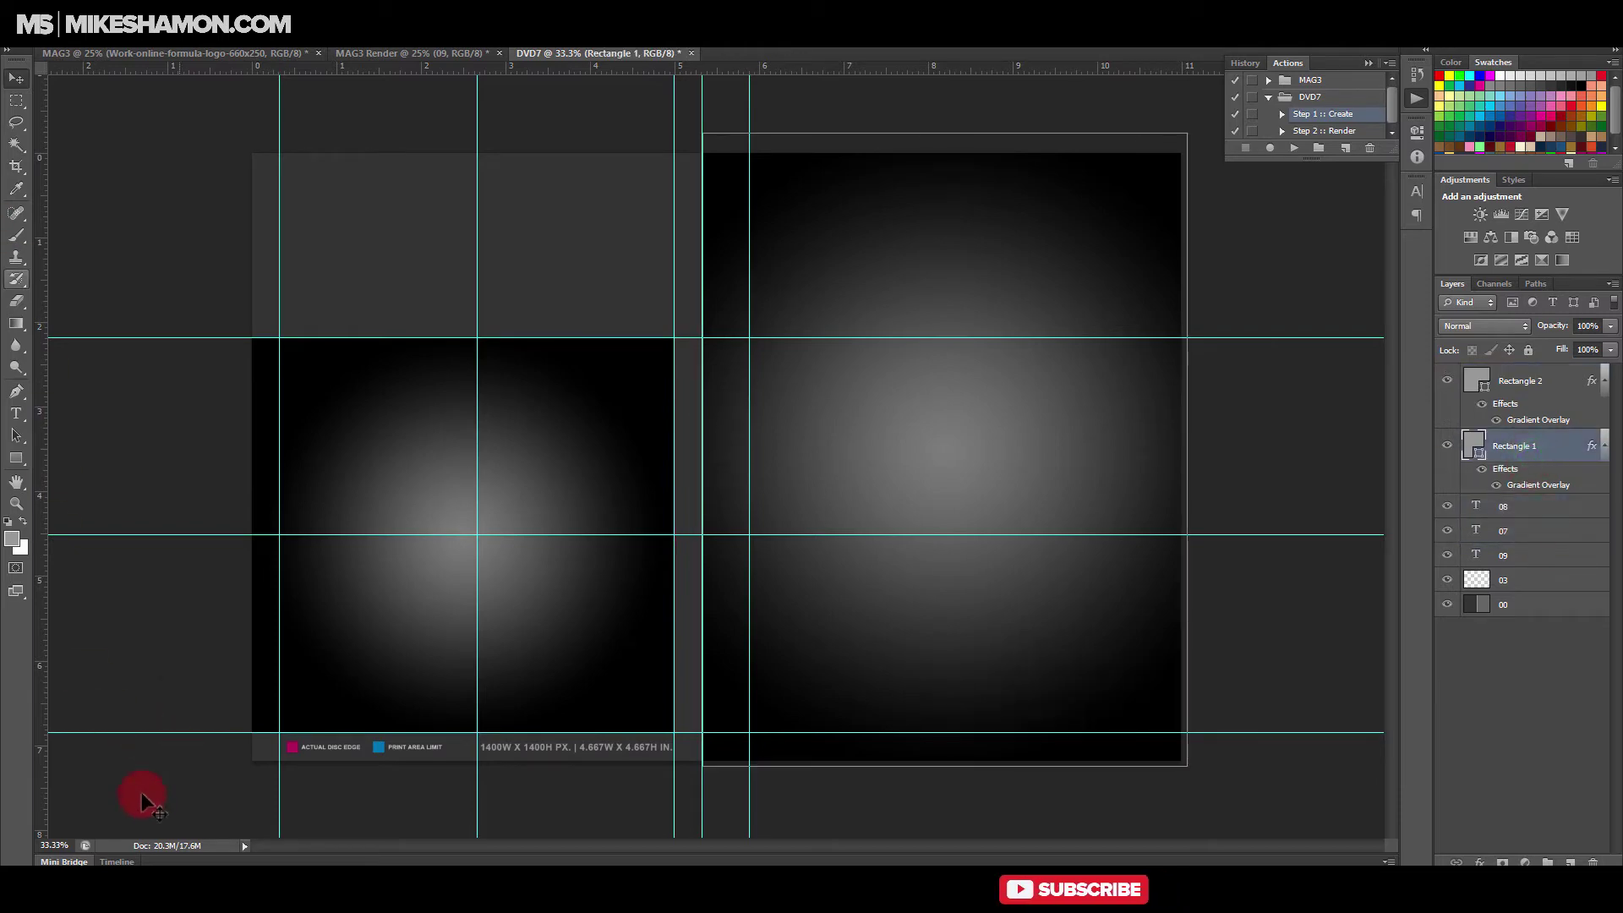
key(alt+Tab)
drag(706, 261, 493, 488)
double_click(609, 464)
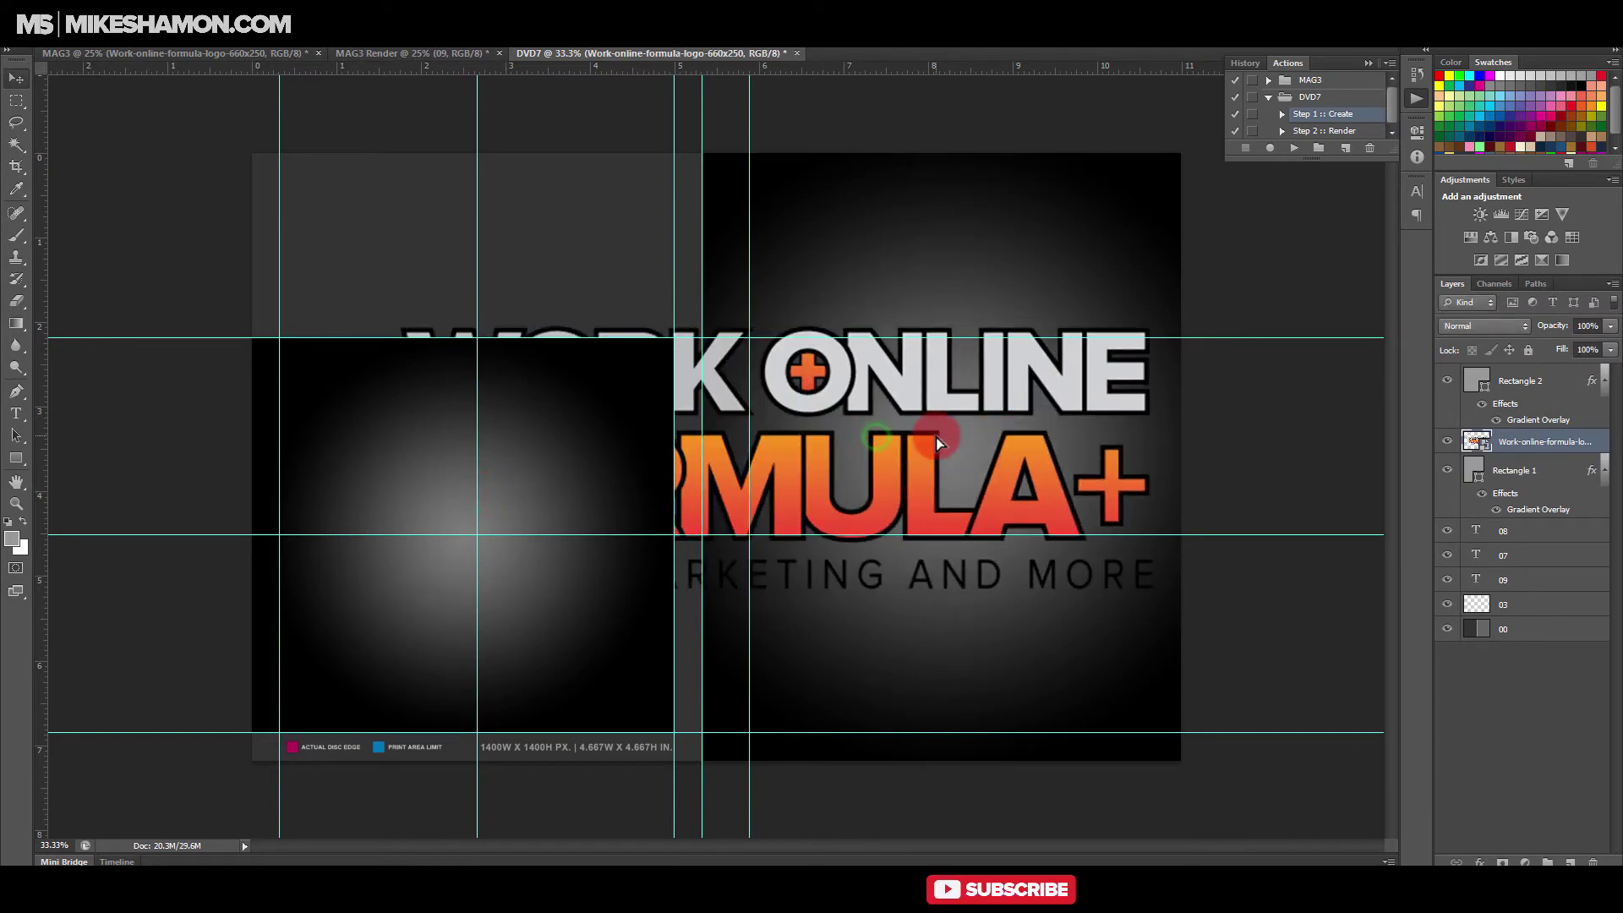
key(ctrl+t)
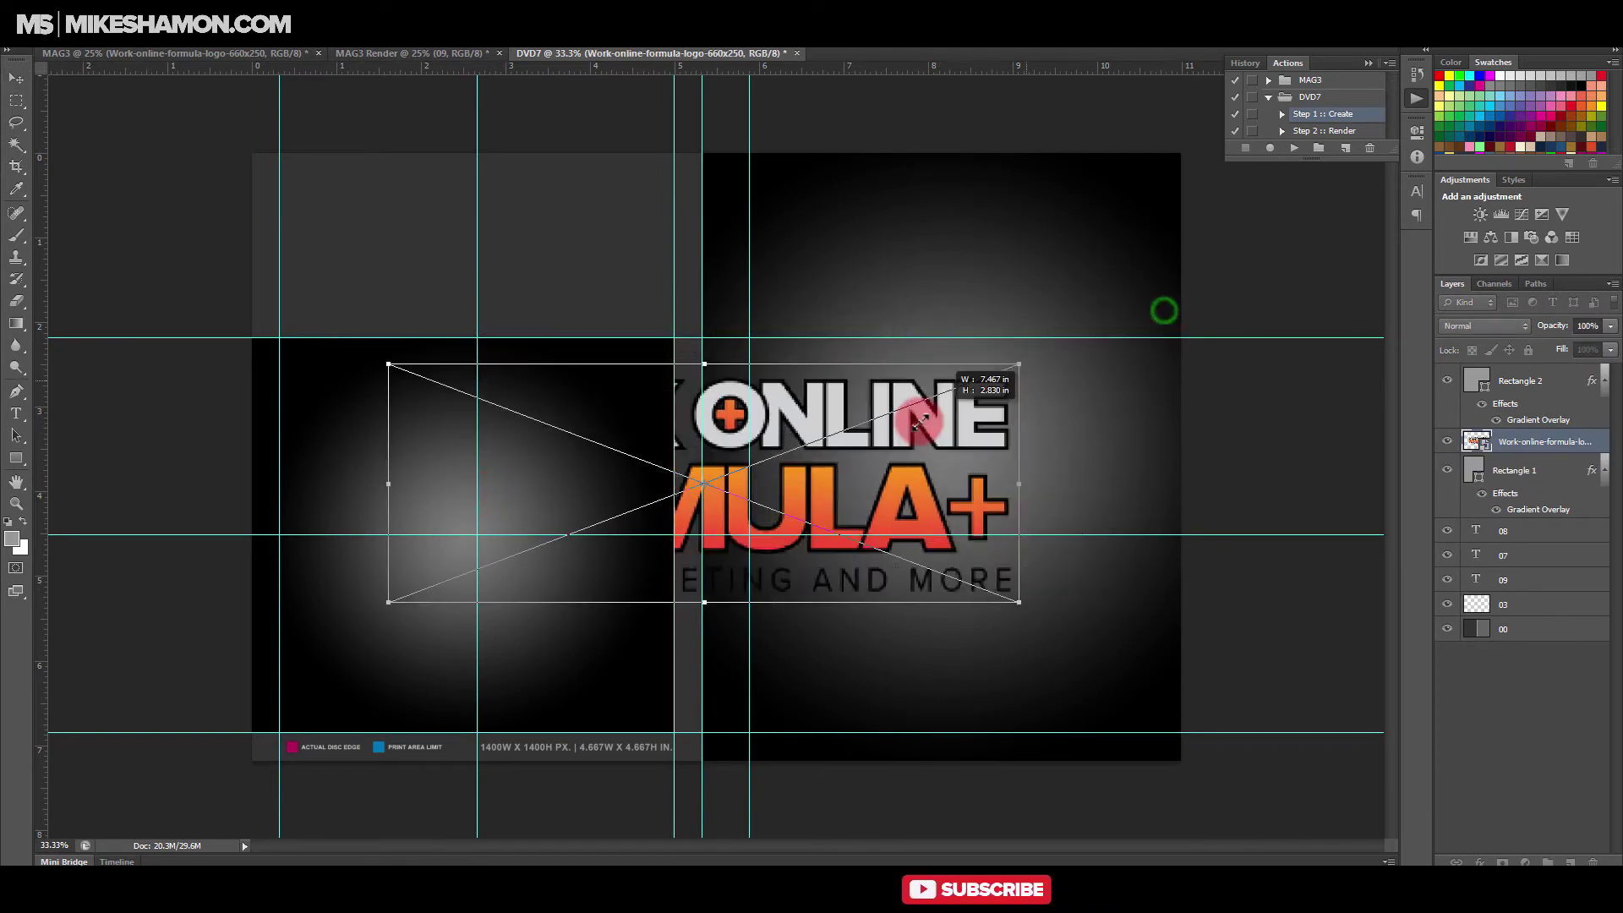